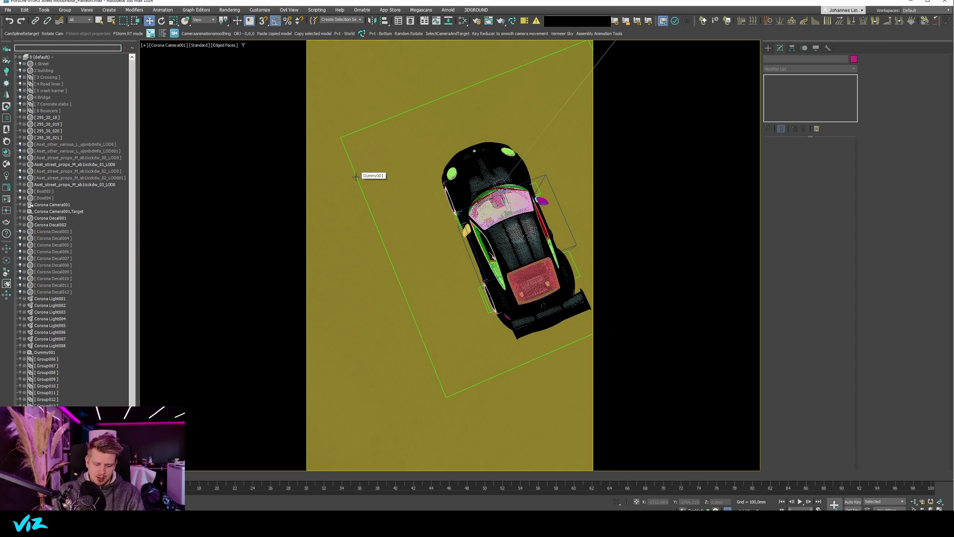
Step: From a free perspective view, switch the Vermeer sky collection to 2022_10-31_full autum day and close the browser
key("p")
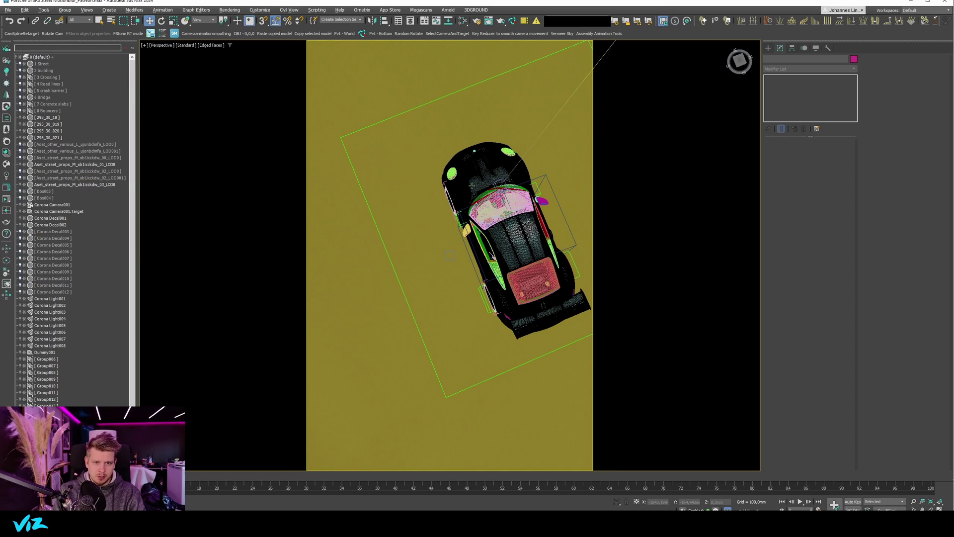
scroll(471, 186, "down", 2)
scroll(427, 196, "down", 4)
middle_click_drag(476, 186, 523, 221, "alt")
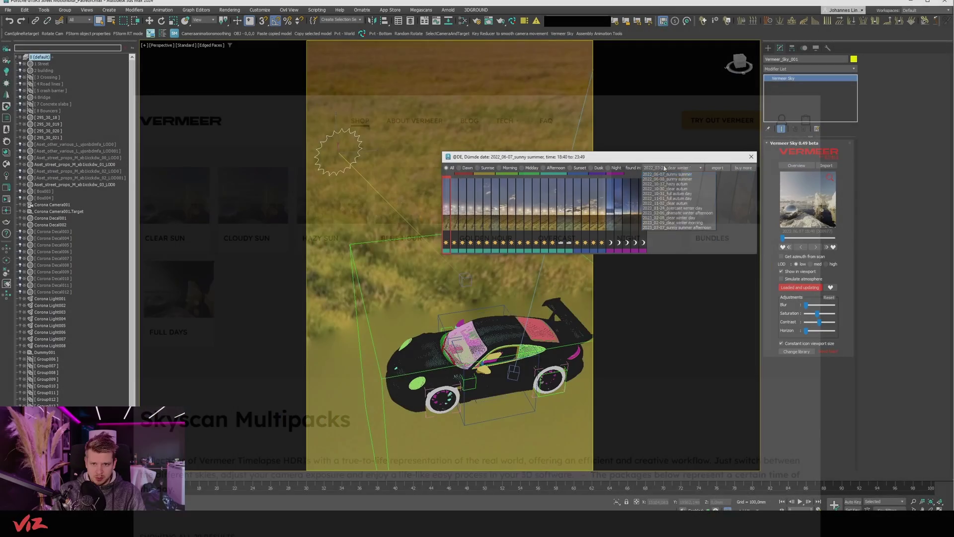
left_click(682, 168)
left_click(681, 184)
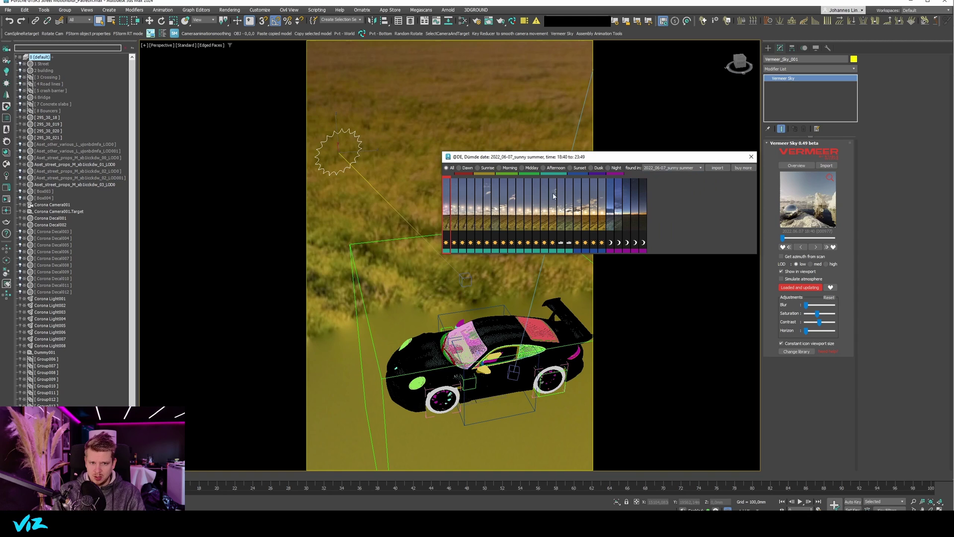
left_click(672, 168)
left_click(683, 193)
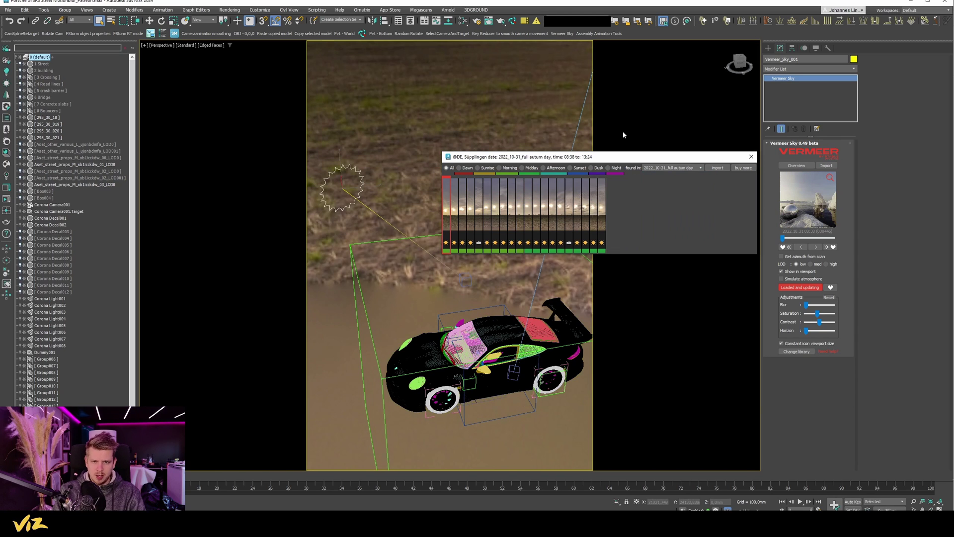
left_click_drag(670, 159, 90, 167)
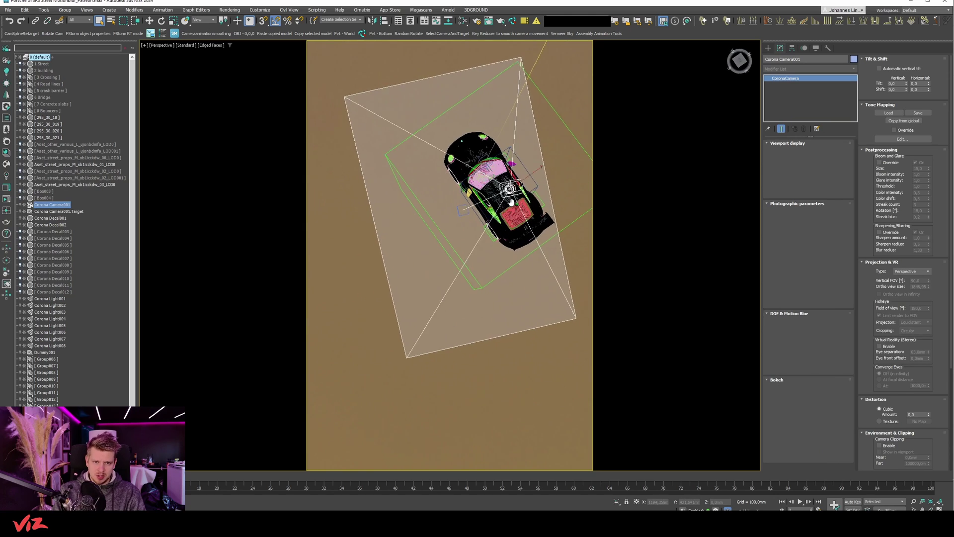
Step: Draw a large Plane001 primitive under the car in the Perspective view
key("c")
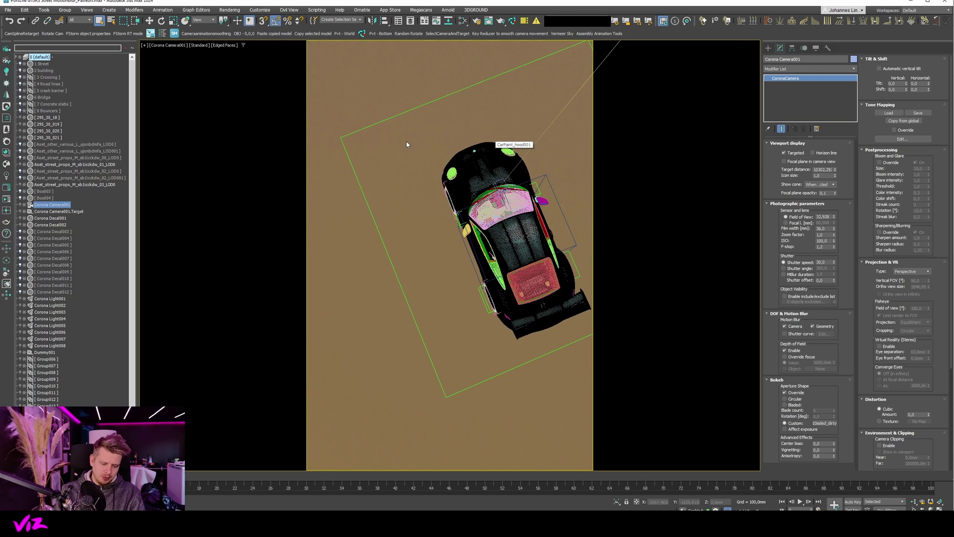
key("p")
left_click(767, 60)
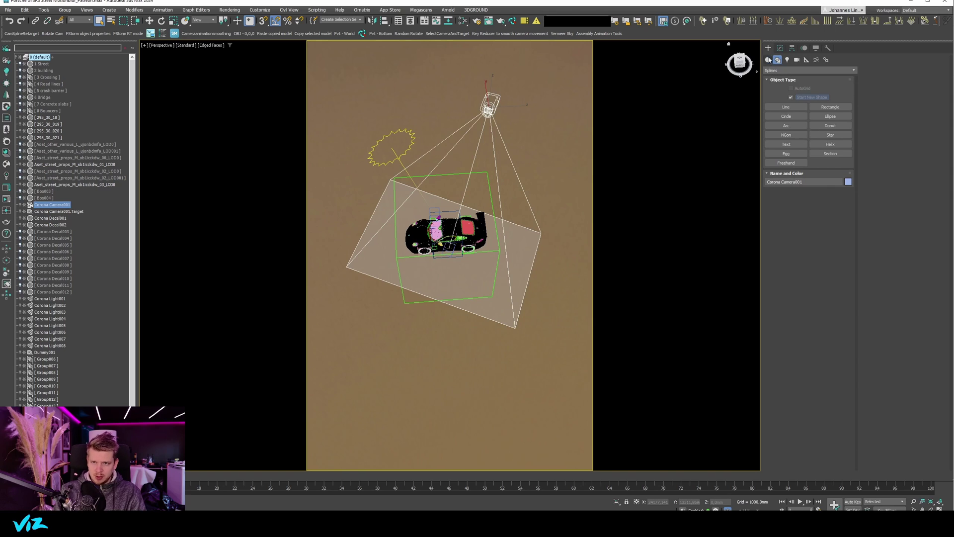
left_click(830, 135)
scroll(432, 106, "down", 4)
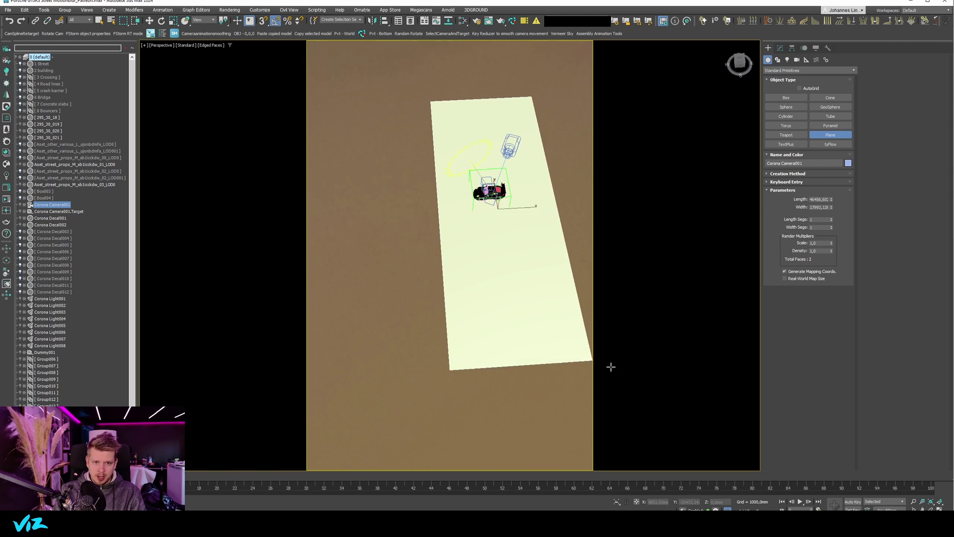
left_click_drag(432, 107, 614, 348)
key("w")
scroll(493, 184, "up", 3)
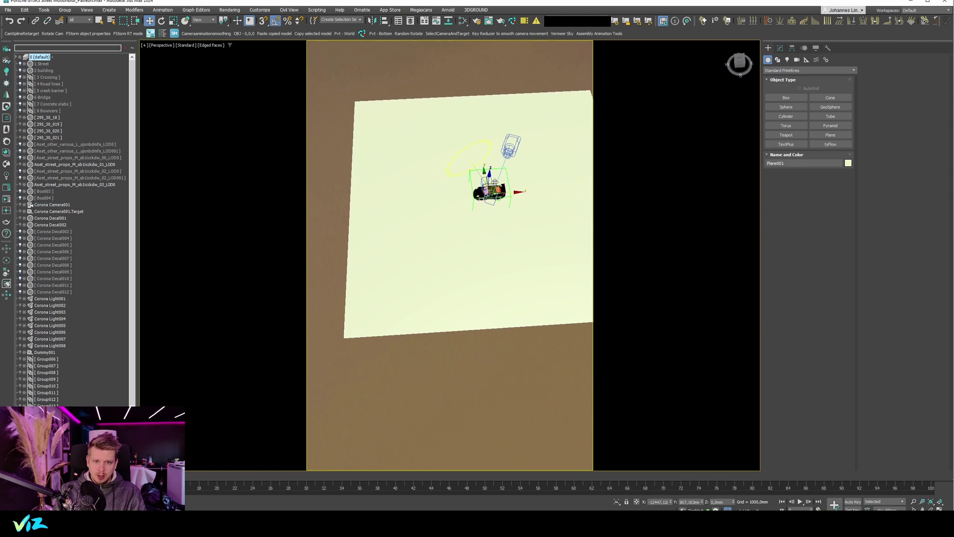
scroll(493, 184, "up", 3)
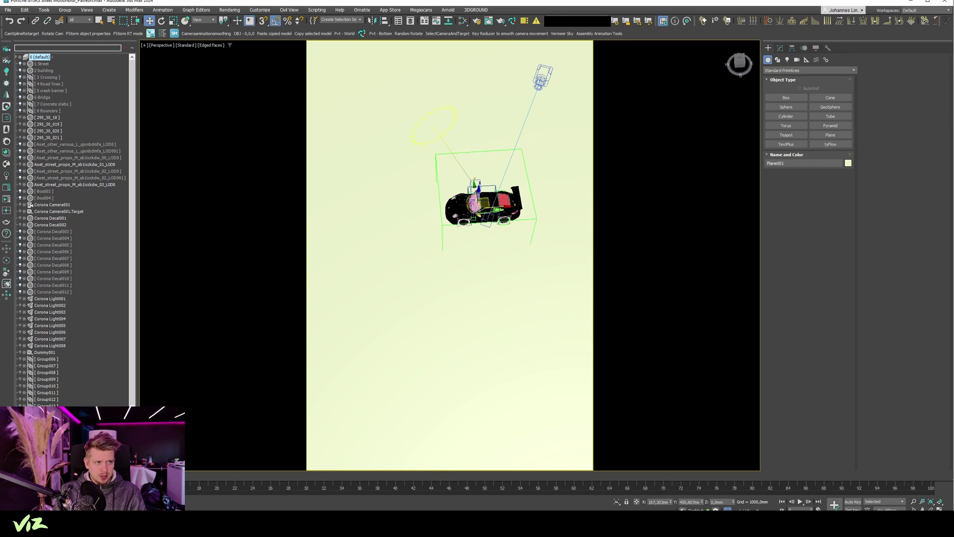
Step: Toggle Curves, Vignette and LUT in the Corona VFB Post tab to compare the render
scroll(534, 185, "up", 3)
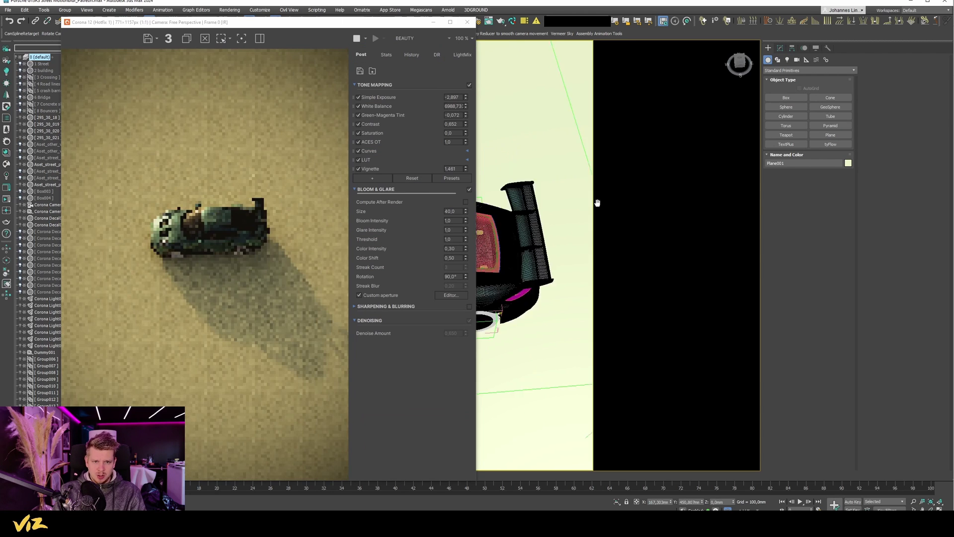
scroll(597, 202, "up", 3)
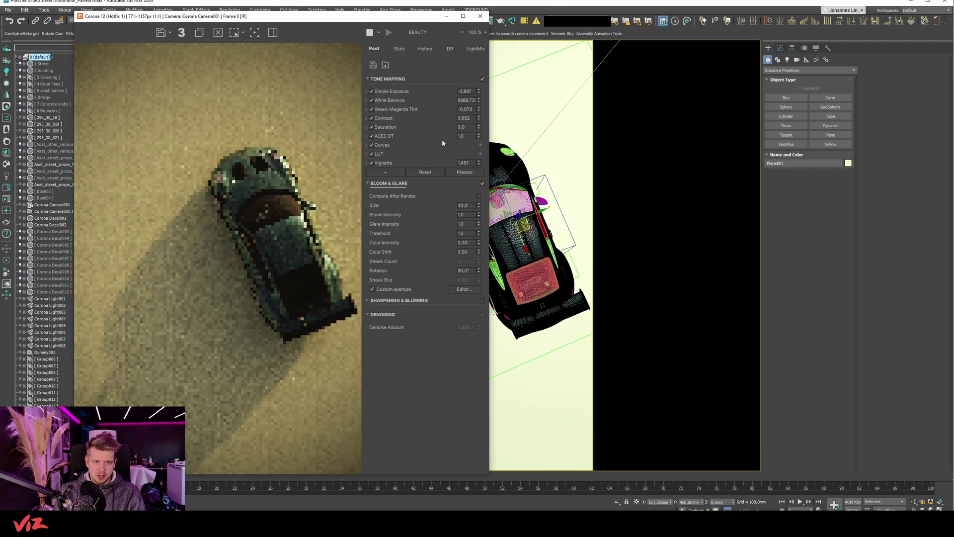
left_click(371, 144)
left_click(371, 162)
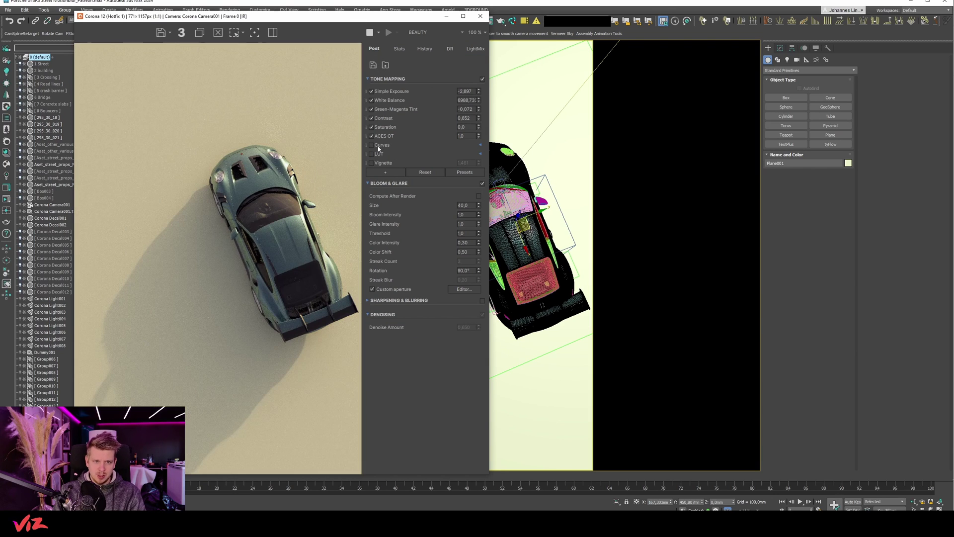
left_click(382, 145)
left_click(381, 246)
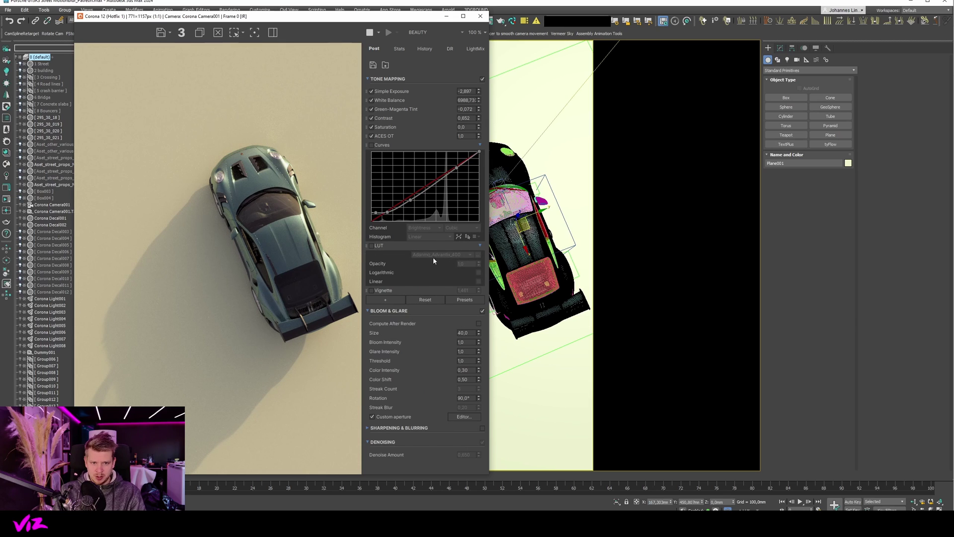
left_click(371, 245)
left_click(372, 145)
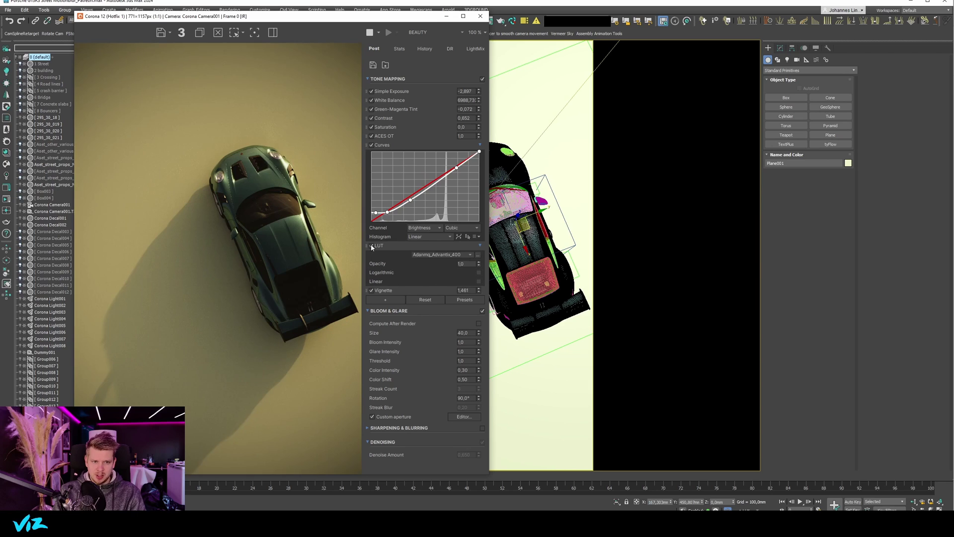
left_click(371, 244)
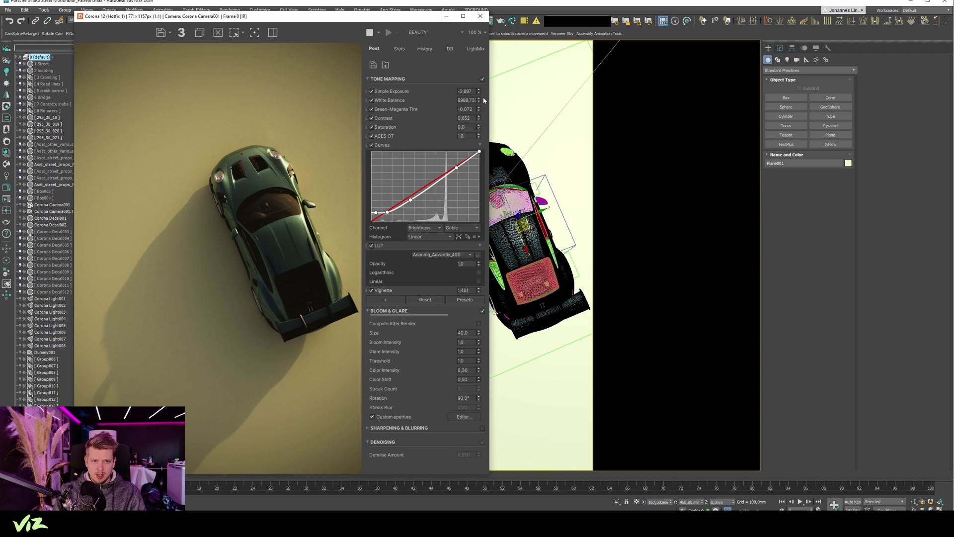
Step: Set white balance to 6612,487 and disable LUT, Curves, Vignette and Bloom & Glare
mouse_move(478, 105)
left_mouse_down()
mouse_move(477, 87)
mouse_move(477, 109)
left_mouse_up()
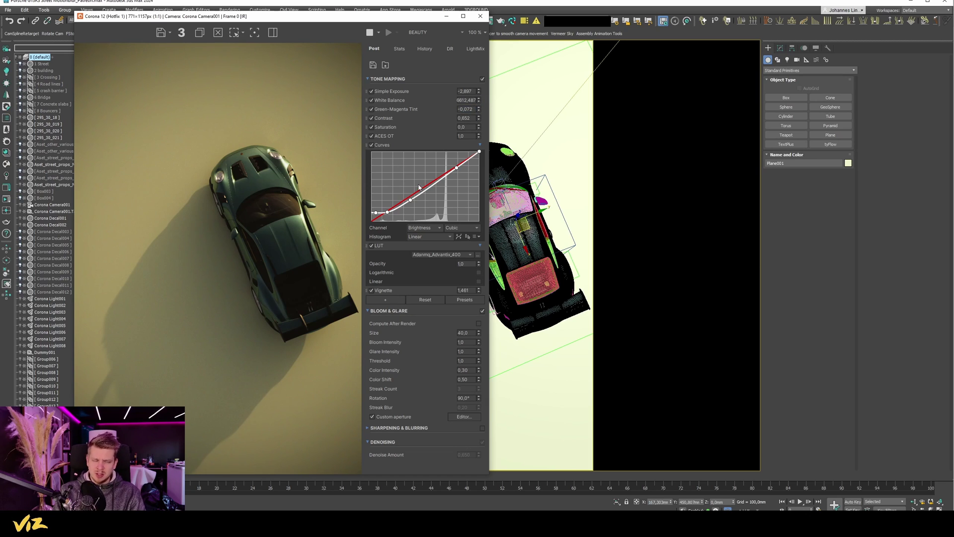
left_click(371, 246)
left_click(372, 145)
left_click(371, 290)
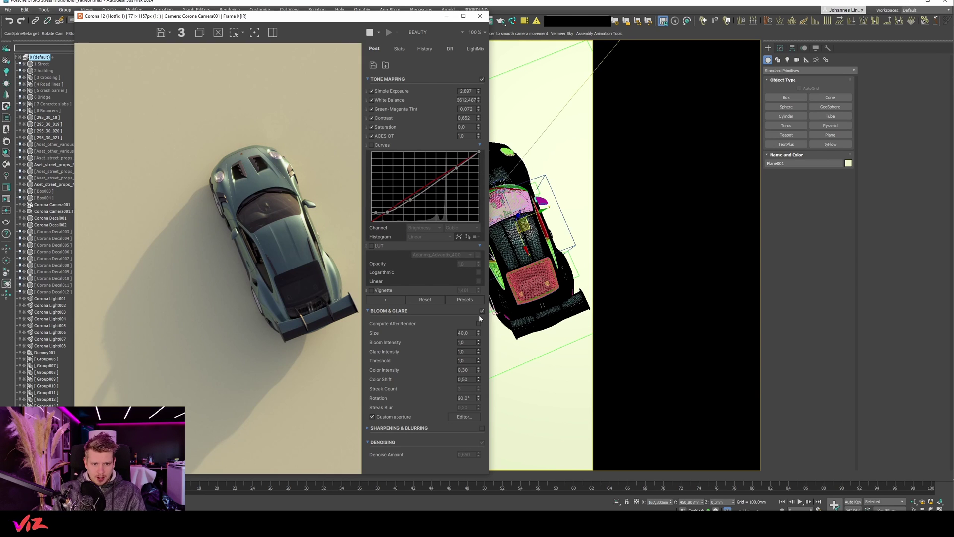
left_click(482, 310)
left_click_drag(369, 21, 277, 26)
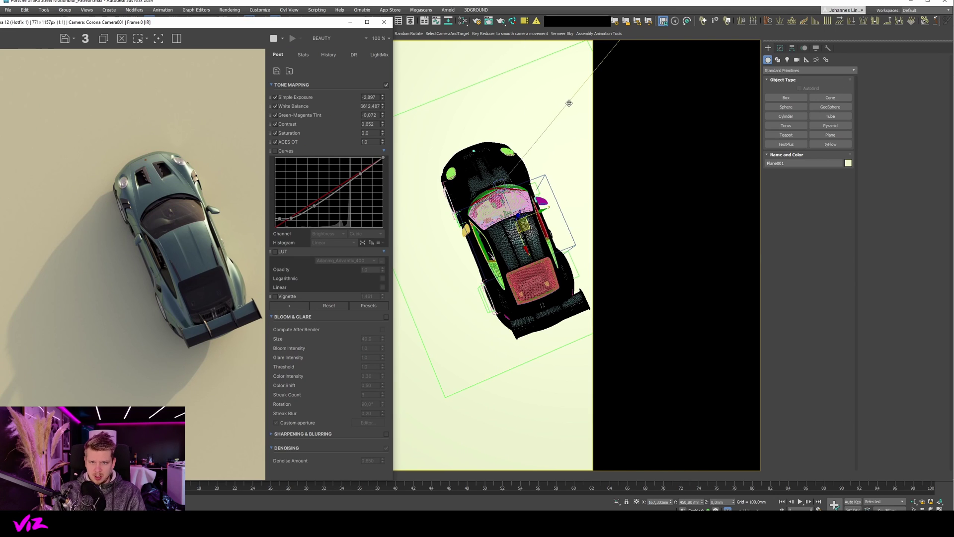
Step: Open the Vermeer sky browser and try the 2022_10-17_hazy autum scan around 16:43–16:53
key("alt+w")
left_click(743, 109)
left_click(780, 49)
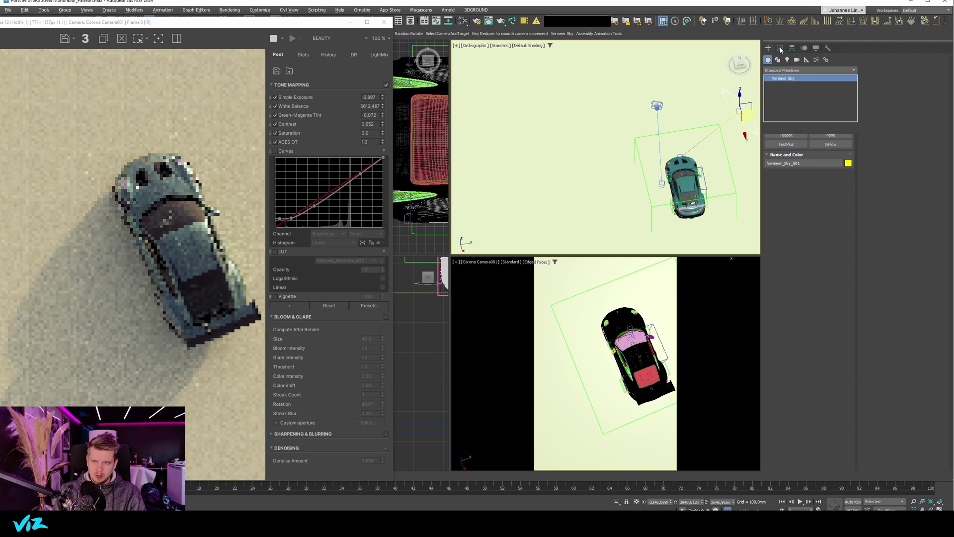
left_click(825, 165)
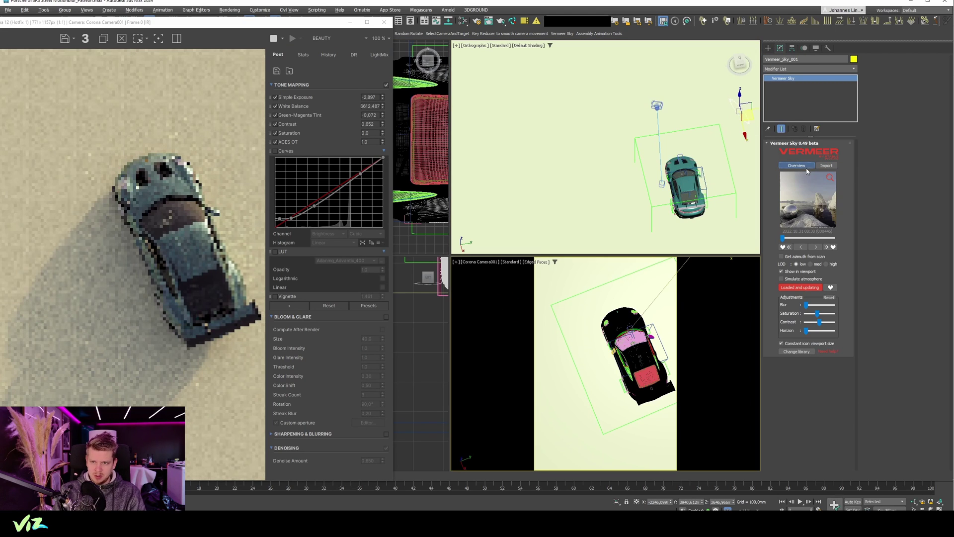
left_click_drag(110, 173, 656, 86)
left_click(645, 96)
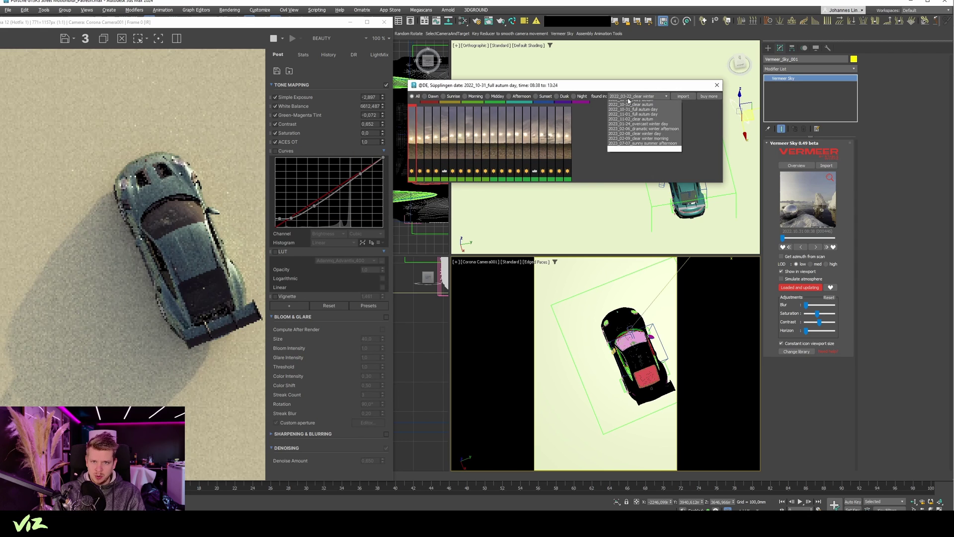
left_click(649, 123)
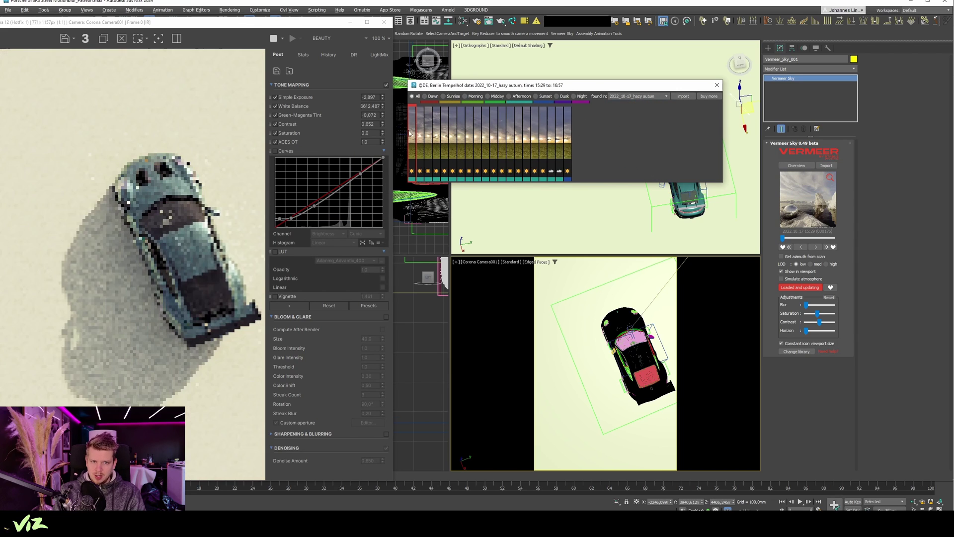
mouse_move(461, 140)
left_mouse_down()
mouse_move(560, 144)
mouse_move(486, 144)
left_mouse_up()
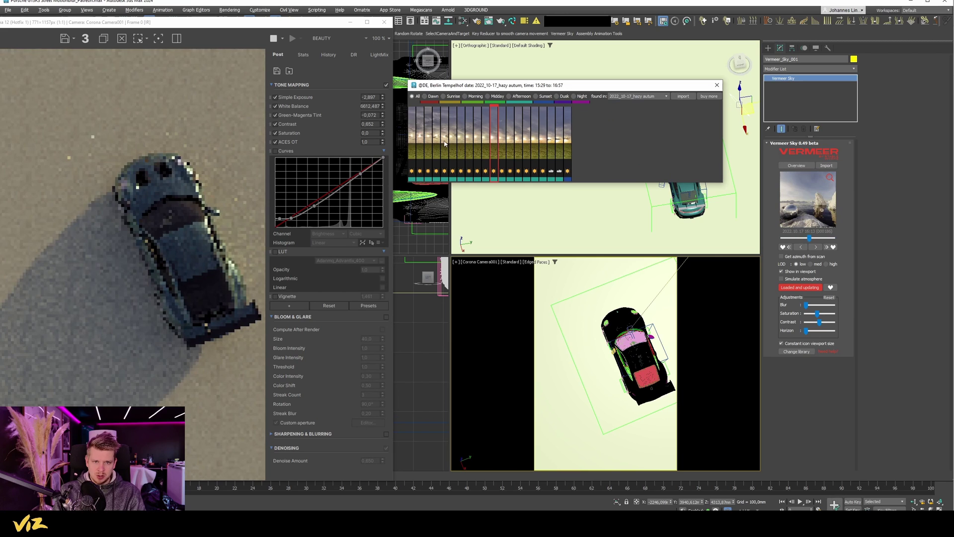
left_click(828, 238)
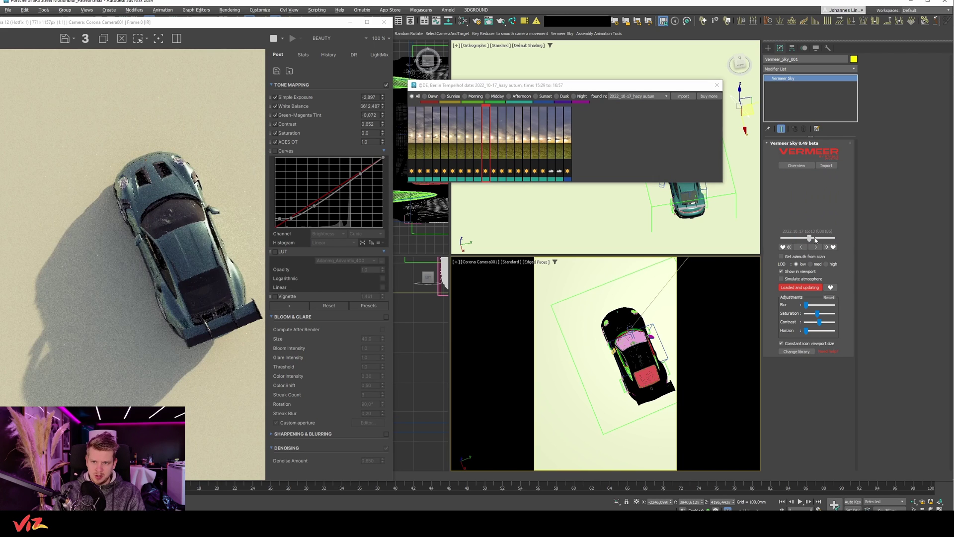
left_click_drag(831, 240, 826, 239)
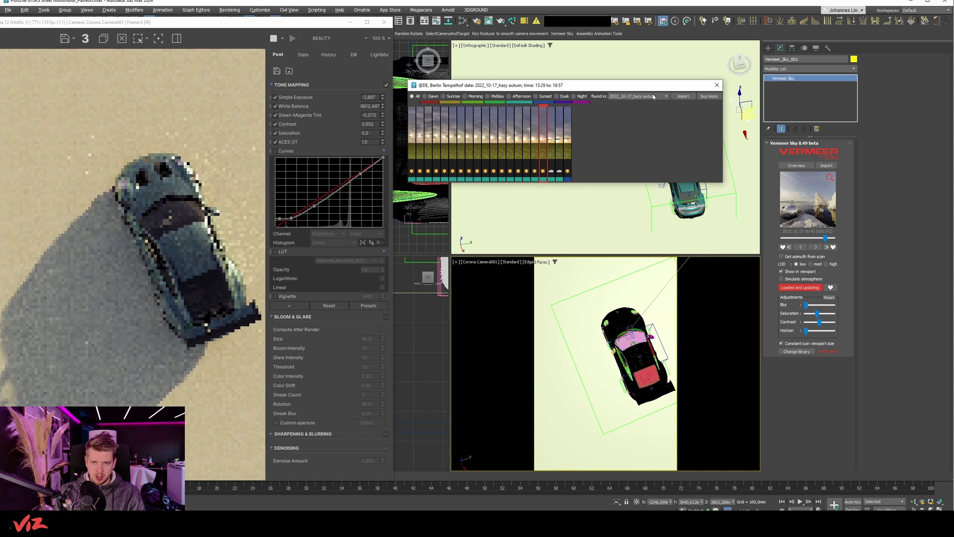
left_click(646, 96)
Step: Switch to the 2022_03-22_clear winter scan and lower Simple Exposure to -3,813
left_click(639, 95)
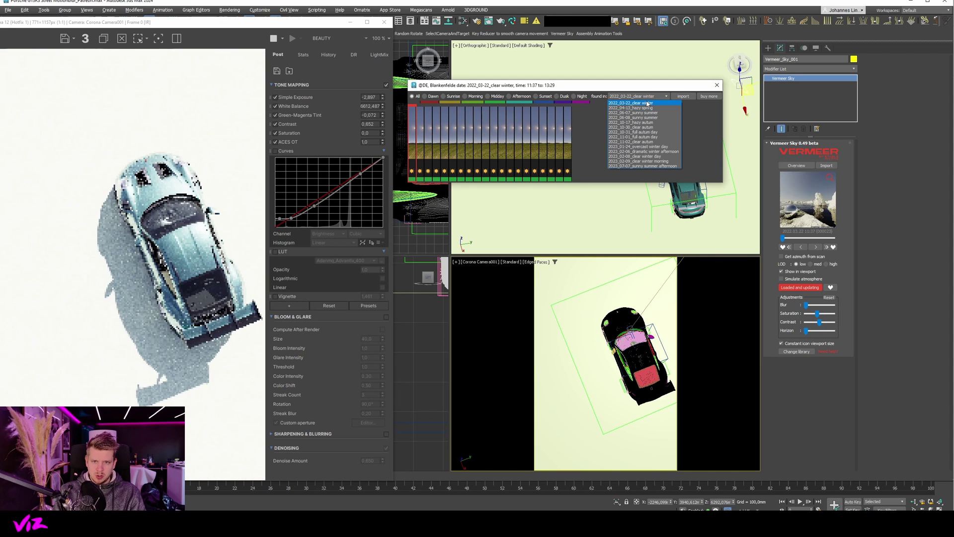
left_click(645, 103)
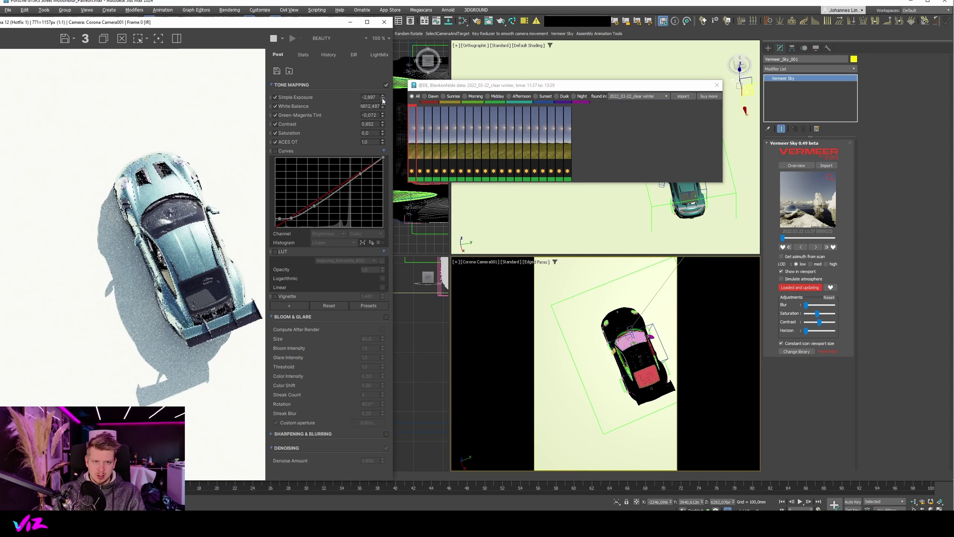
left_click_drag(382, 97, 384, 155)
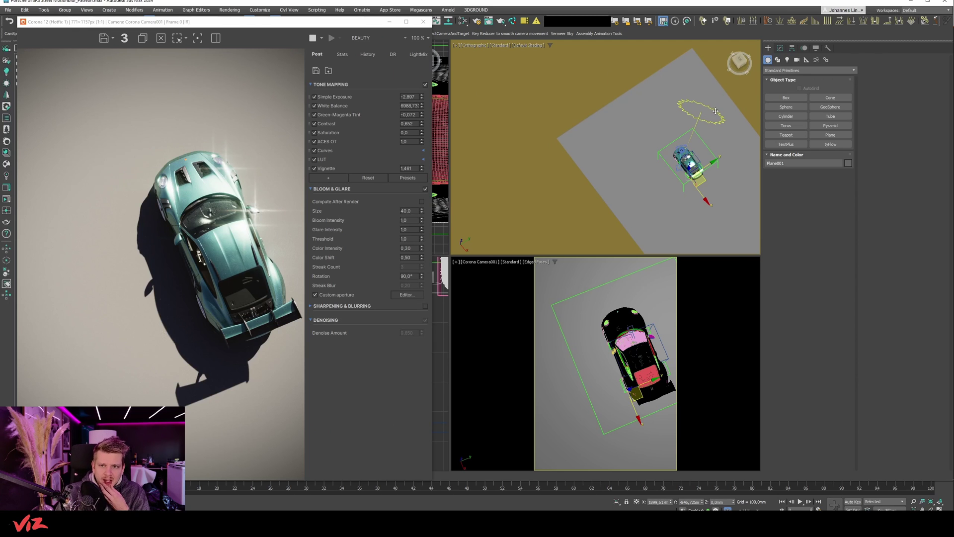
Step: Set the Vermeer sky to the 2022_06-07 sunny summer scan at 18:40
left_click(701, 111)
left_click(780, 49)
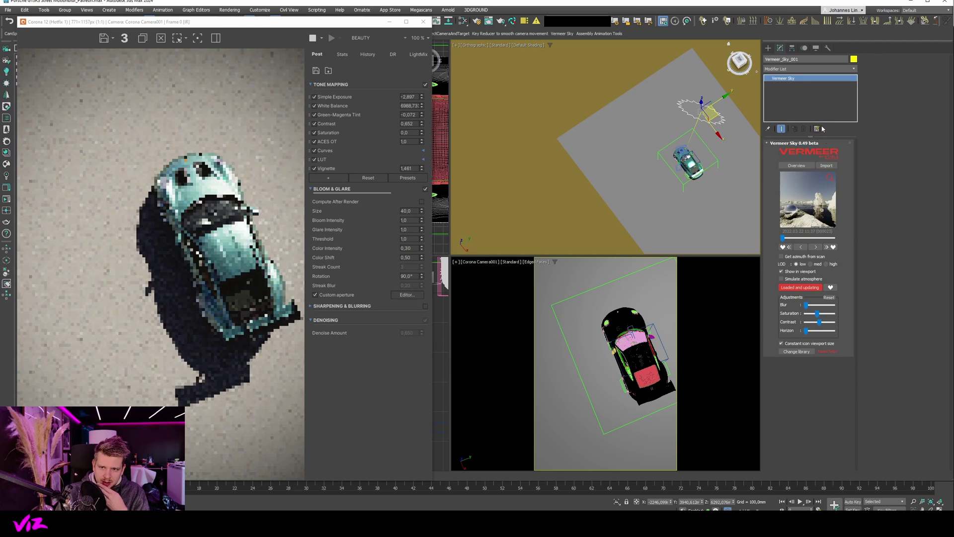
left_click(804, 167)
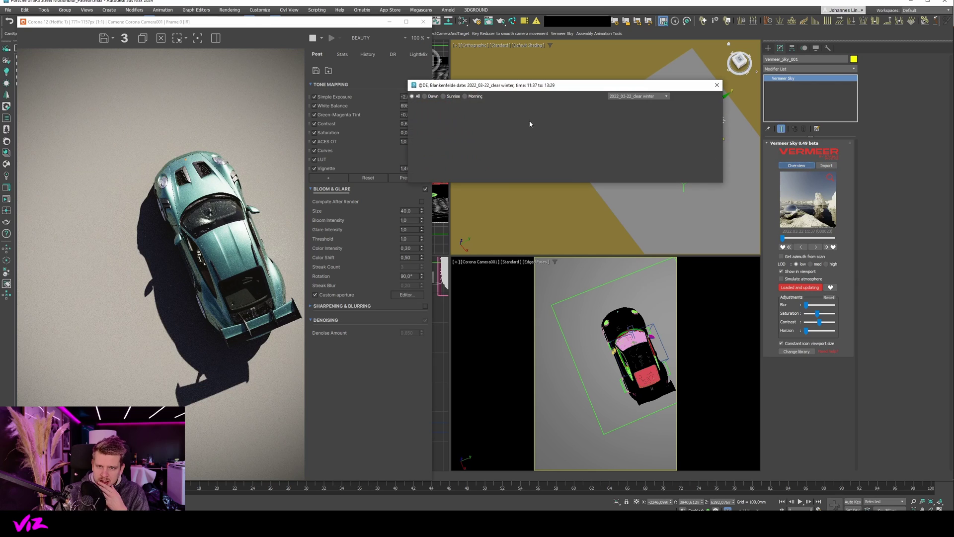
left_click(638, 96)
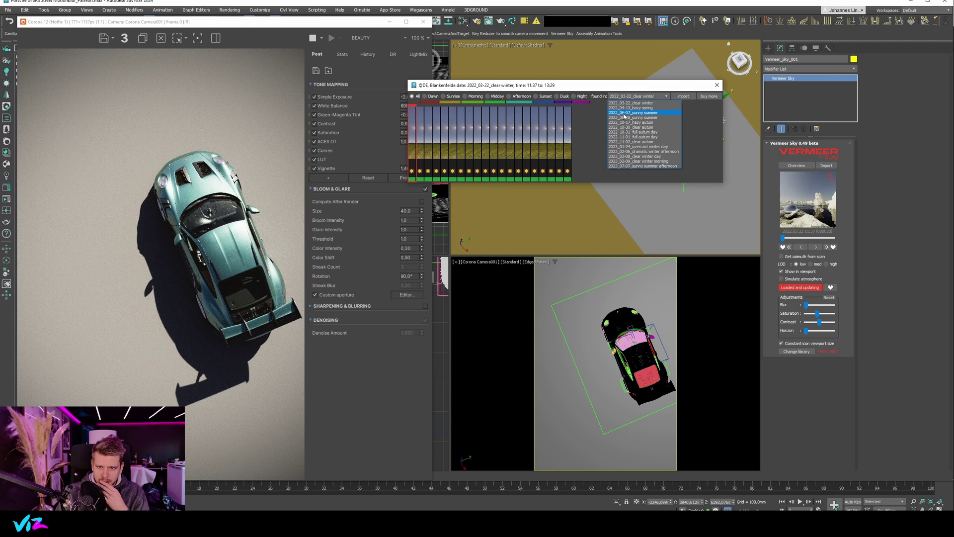
left_click(624, 113)
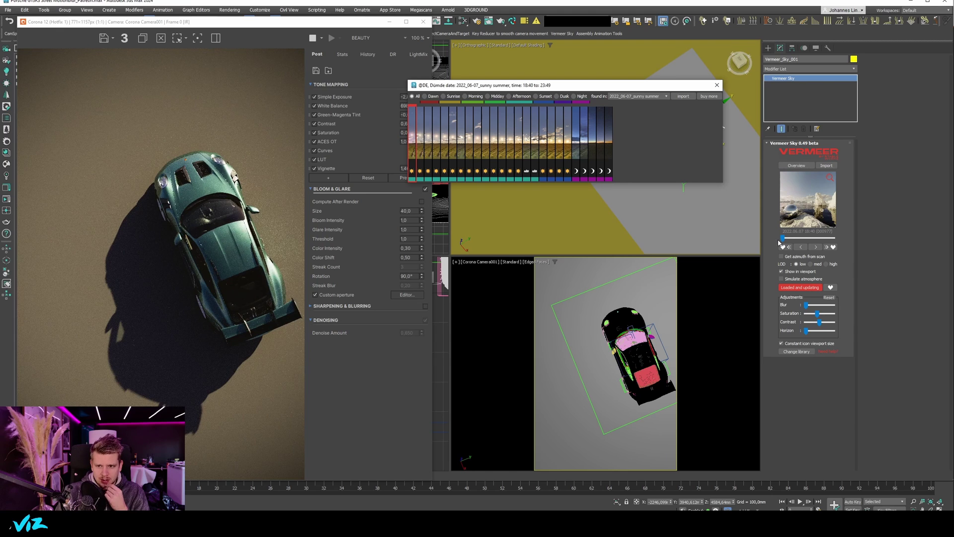
left_click_drag(782, 238, 843, 246)
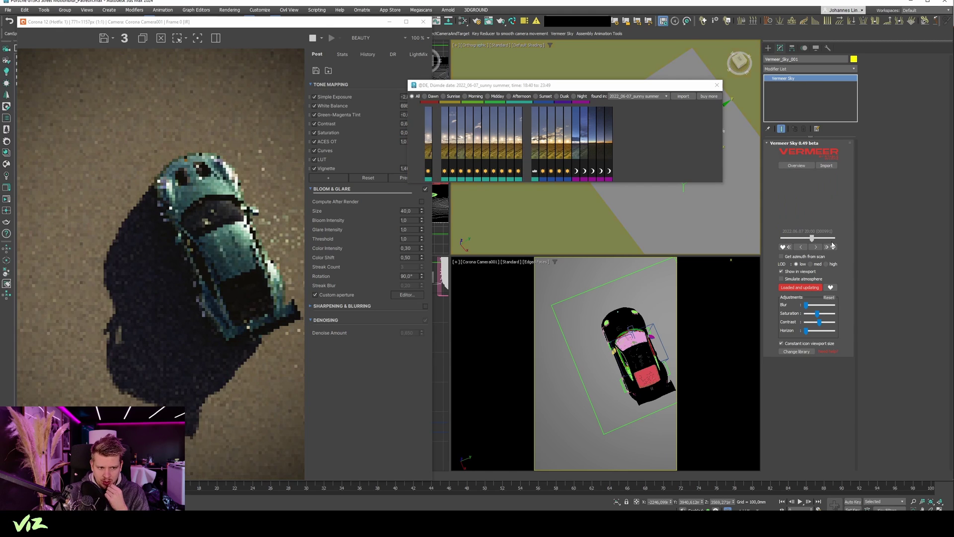
left_click(789, 246)
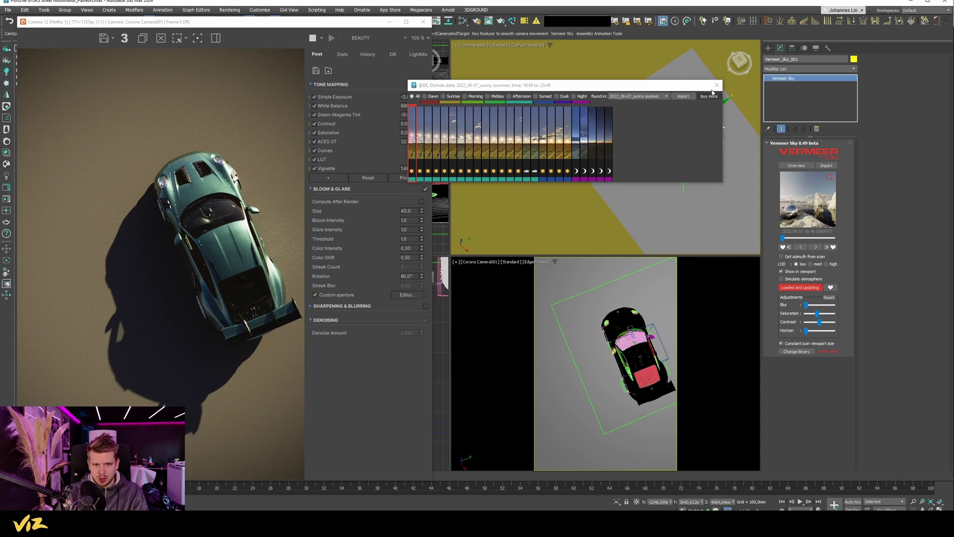
left_click(716, 86)
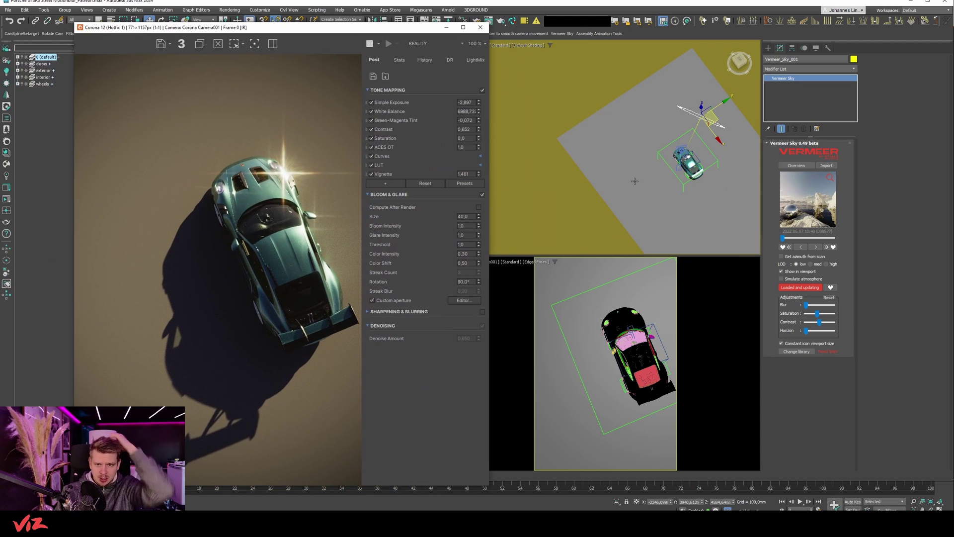
Step: Delete the sky object, expand the default layer, then undo the deletion
key("Delete")
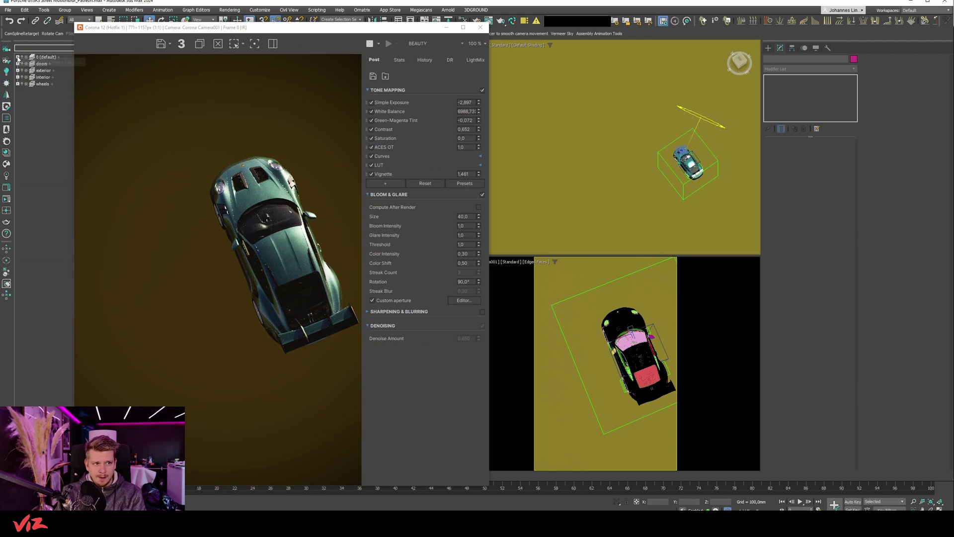
left_click(18, 57)
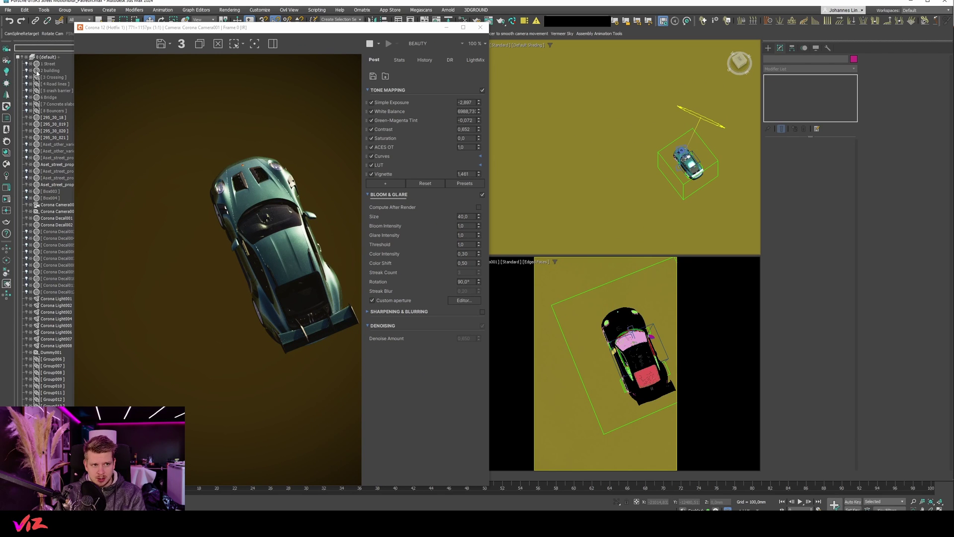
key("ctrl+z")
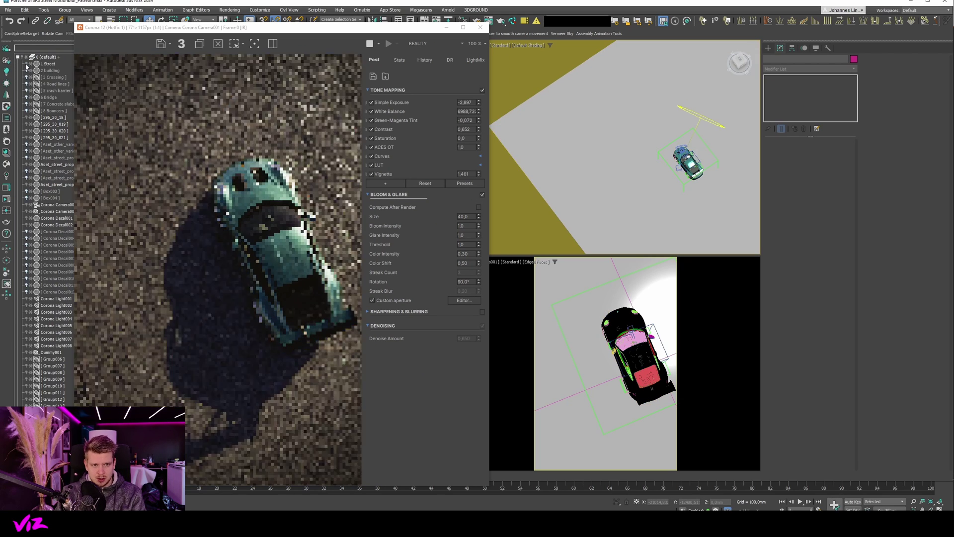
left_click(281, 119)
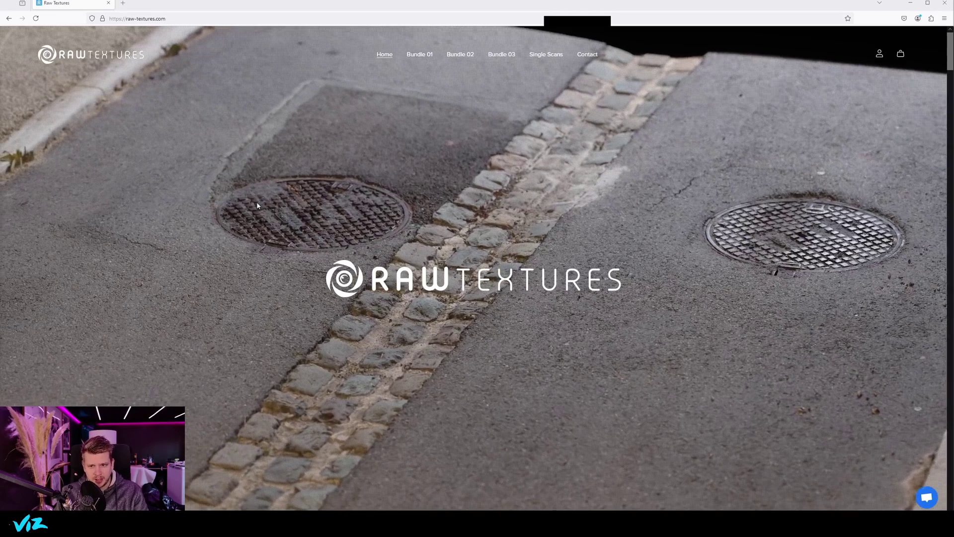
Step: Scroll the Raw Textures homepage and highlight the 128K resolution figure
scroll(463, 145, "down", 3)
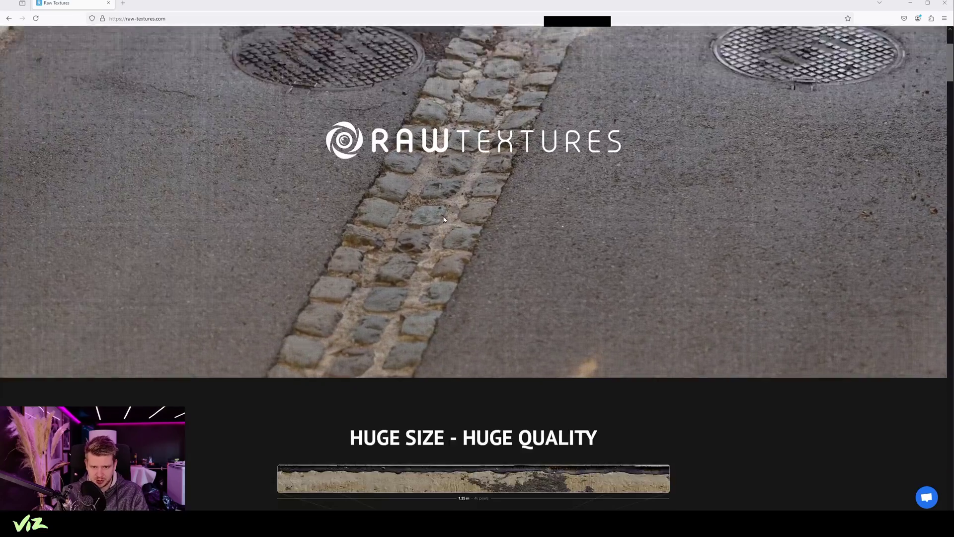
scroll(443, 216, "down", 5)
scroll(442, 216, "down", 8)
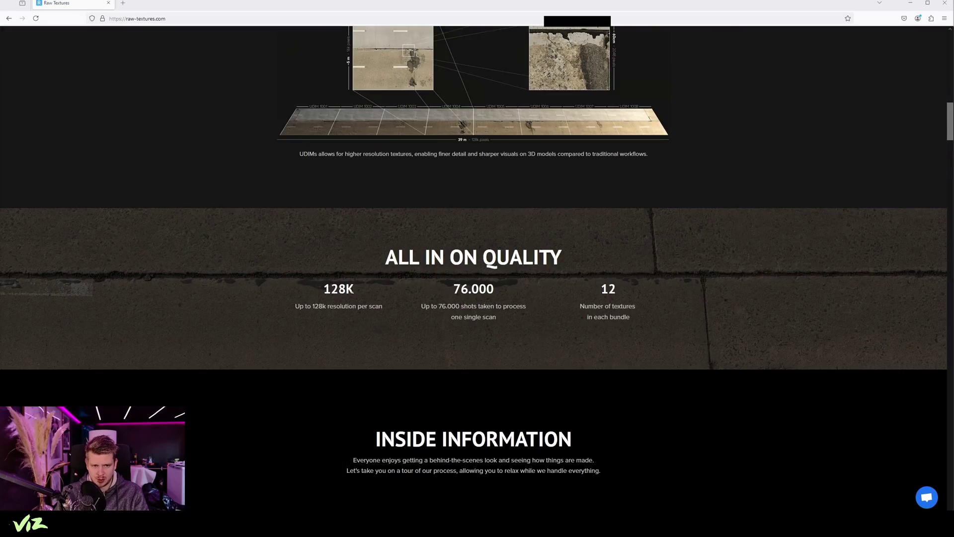
left_click_drag(353, 289, 308, 294)
scroll(308, 284, "up", 6)
scroll(299, 293, "up", 10)
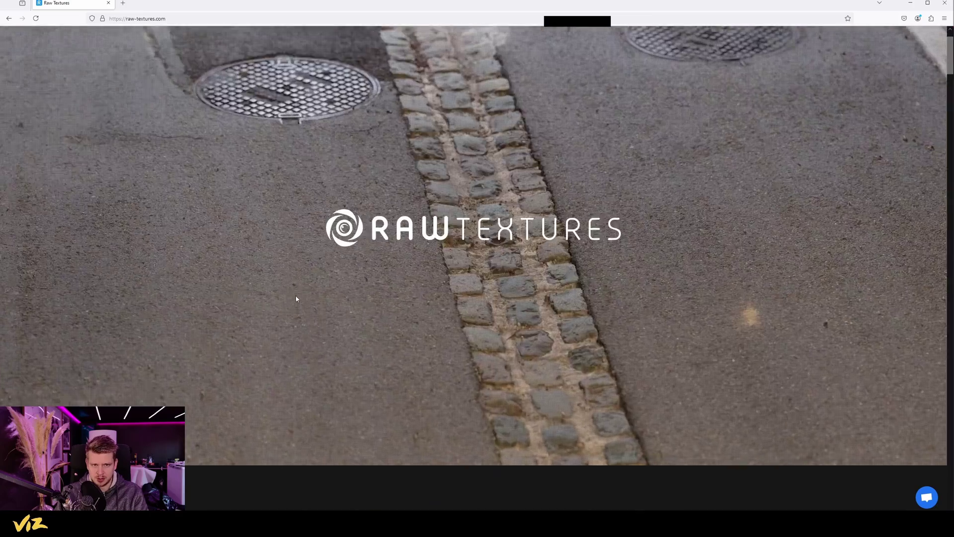
Step: View the Bundle 01 - Clear Roads page, then restore the browser and return to 3ds Max
left_click(421, 55)
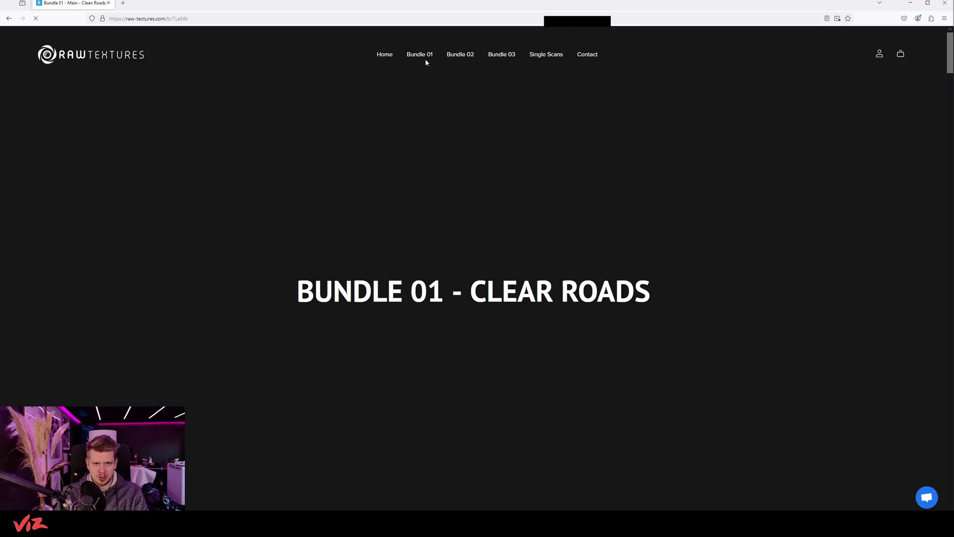
scroll(447, 199, "down", 2)
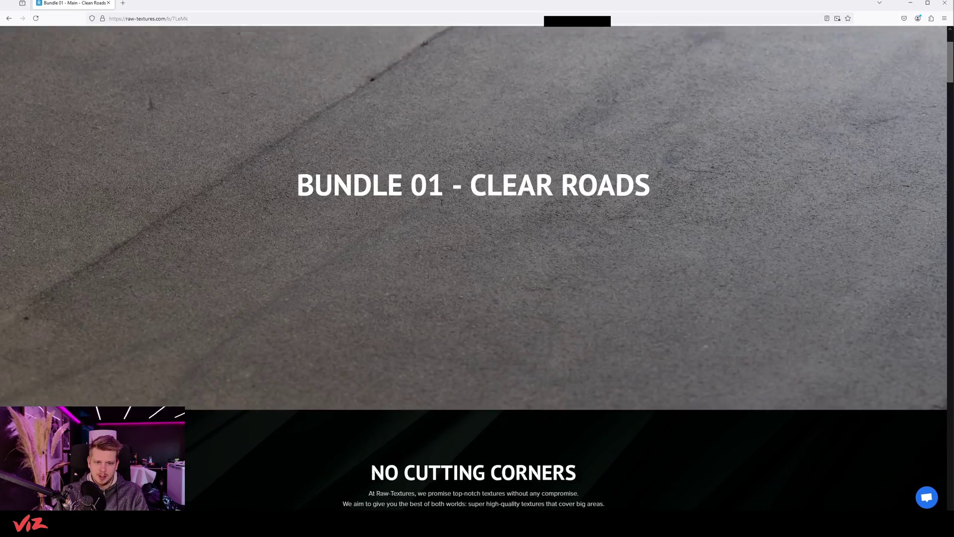
scroll(442, 214, "up", 2)
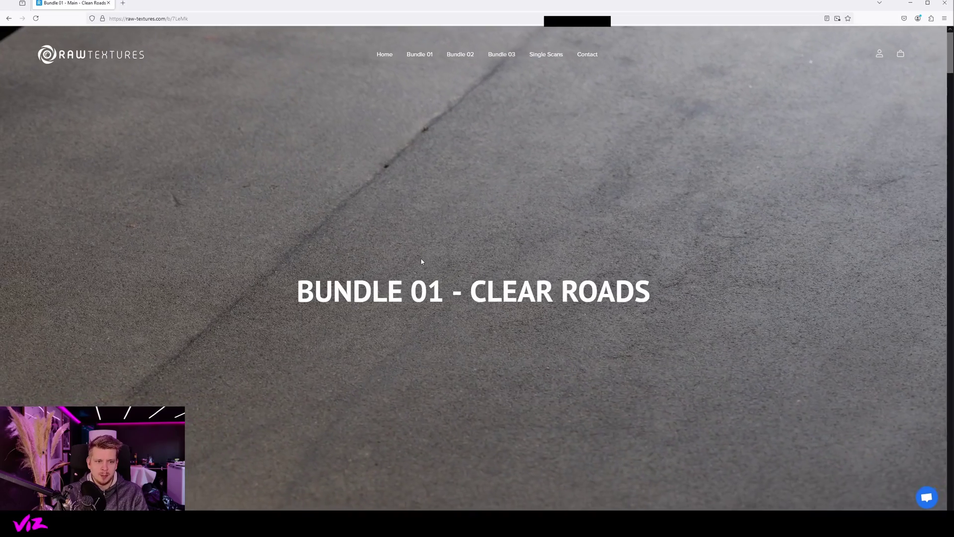
left_click_drag(501, 13, 501, 135)
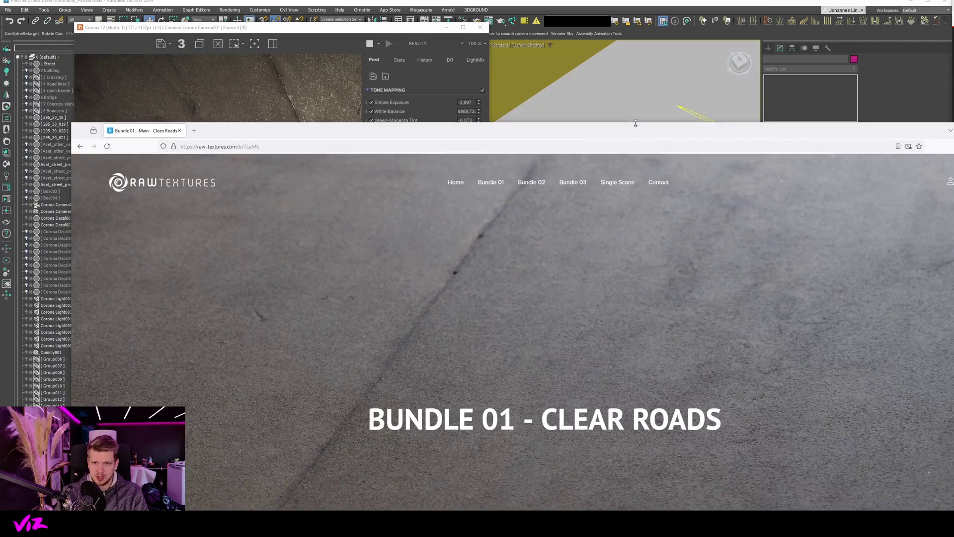
left_click(321, 30)
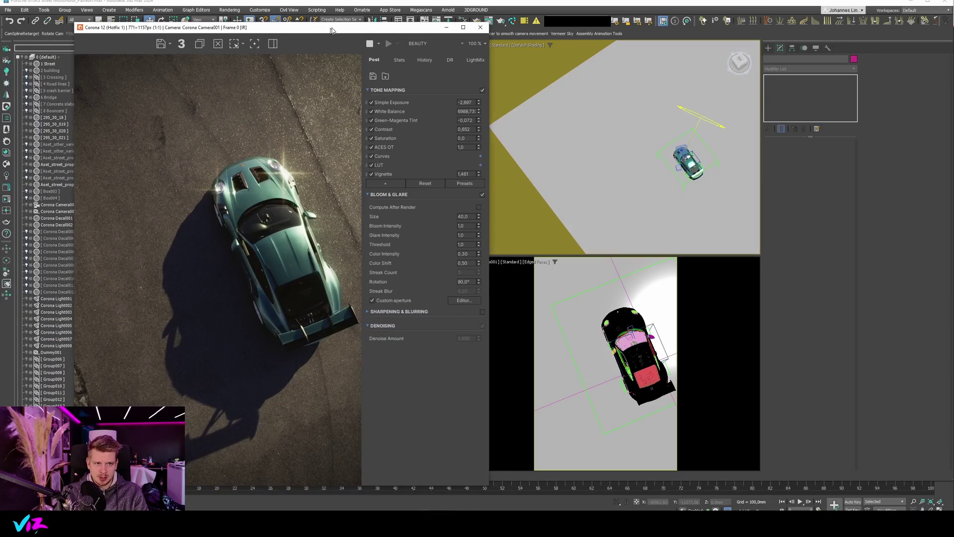
Step: Unhide the building layer in the Scene Explorer and move the Corona VFB aside
left_click_drag(320, 31, 354, 21)
scroll(347, 112, "up", 5)
scroll(303, 177, "down", 6)
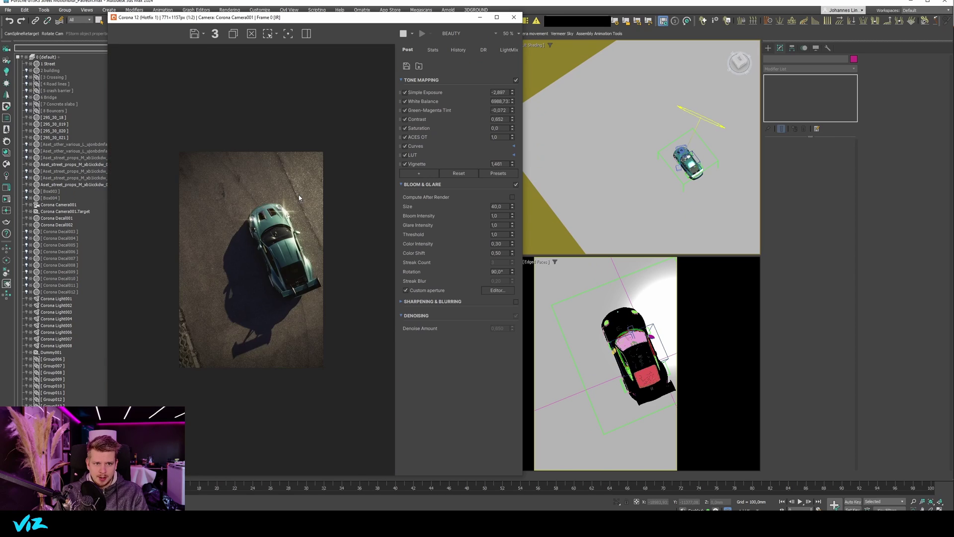
scroll(290, 201, "up", 1)
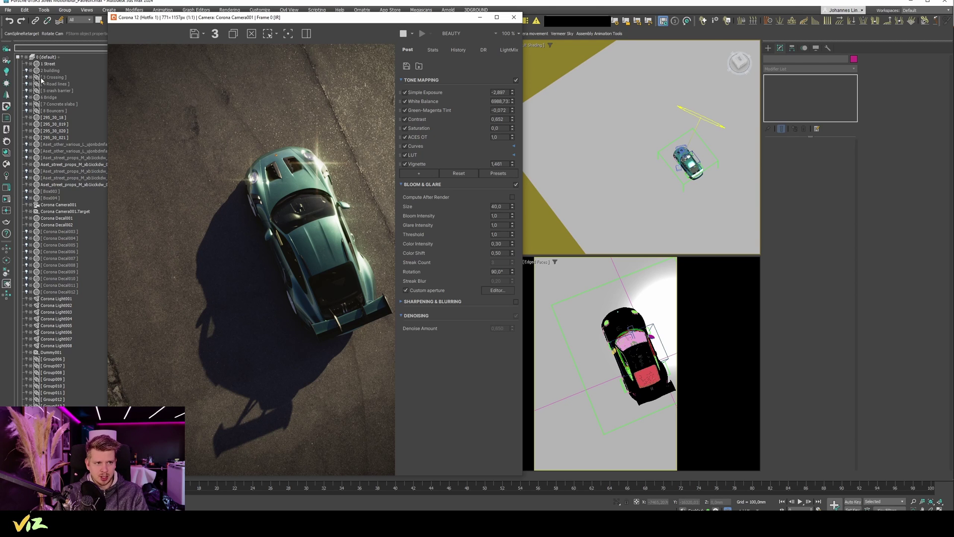
left_click(26, 71)
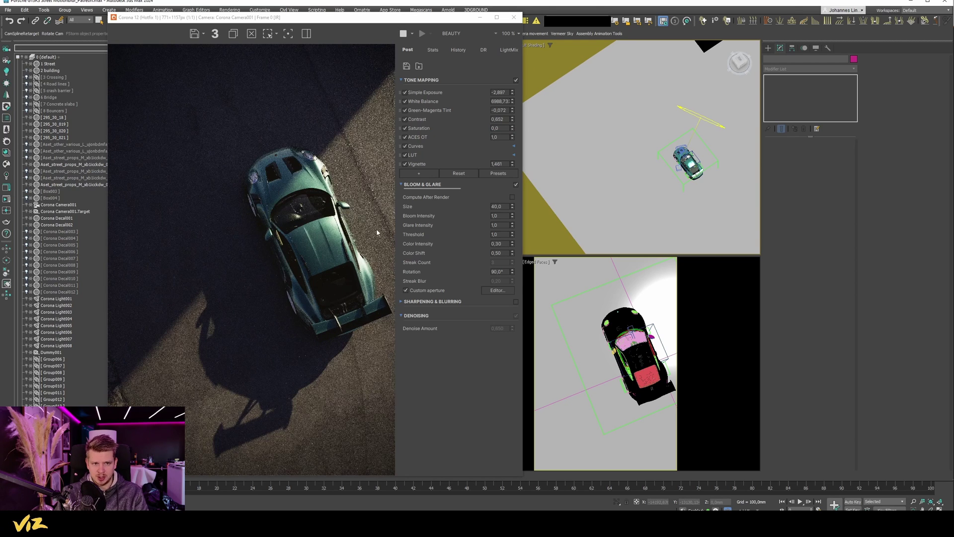
left_click_drag(348, 17, 192, 25)
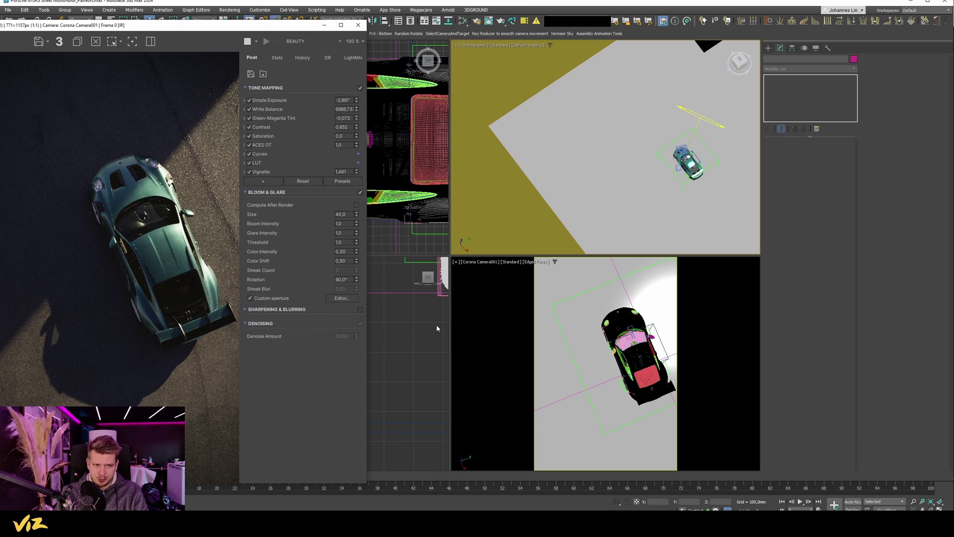
Step: In a free perspective view, move the Vermeer sky object up and to the right
key("p")
mouse_move(606, 348)
middle_mouse_down("alt")
mouse_move(646, 347)
mouse_move(621, 323)
mouse_move(630, 312)
middle_mouse_up("alt")
left_click(571, 320)
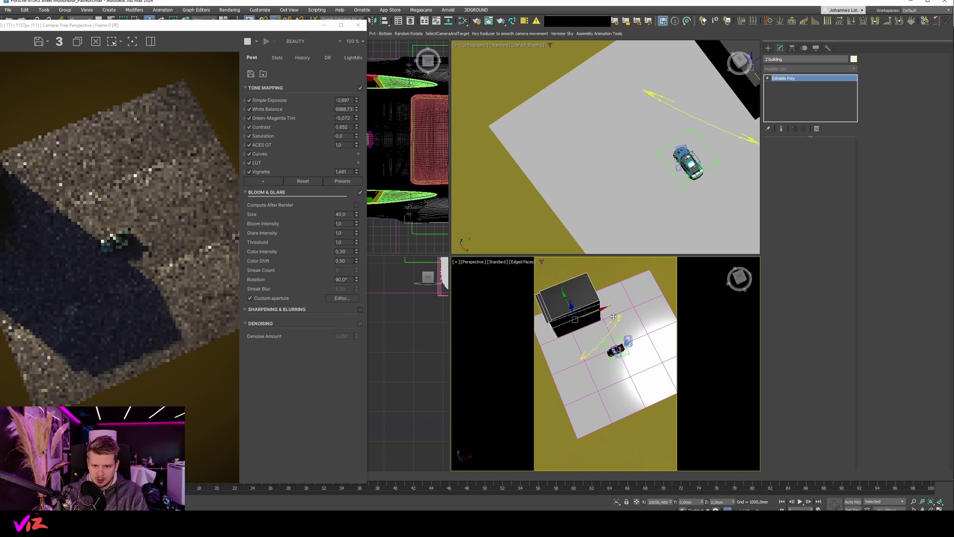
scroll(596, 338, "up", 3)
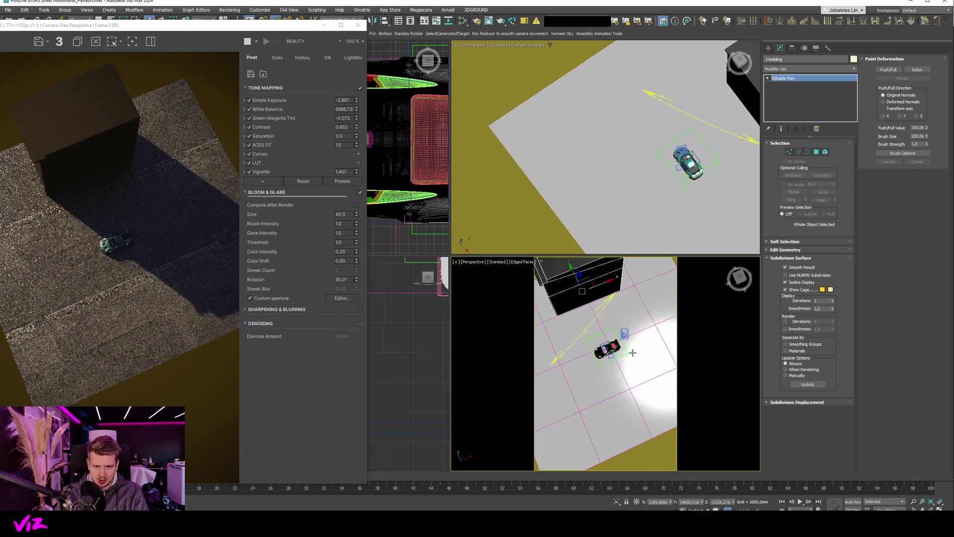
scroll(587, 341, "up", 3)
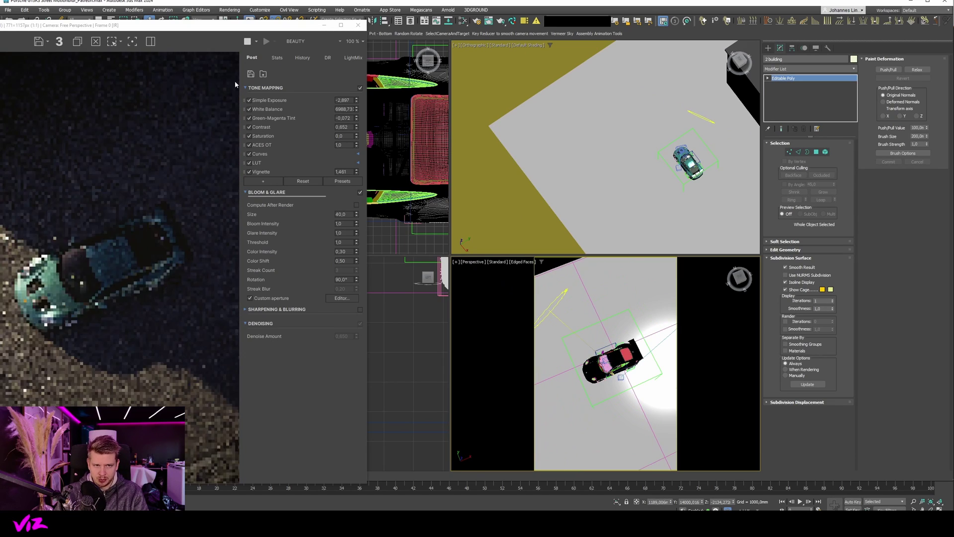
mouse_move(586, 341)
middle_mouse_down("alt")
mouse_move(560, 273)
mouse_move(593, 334)
middle_mouse_up("alt")
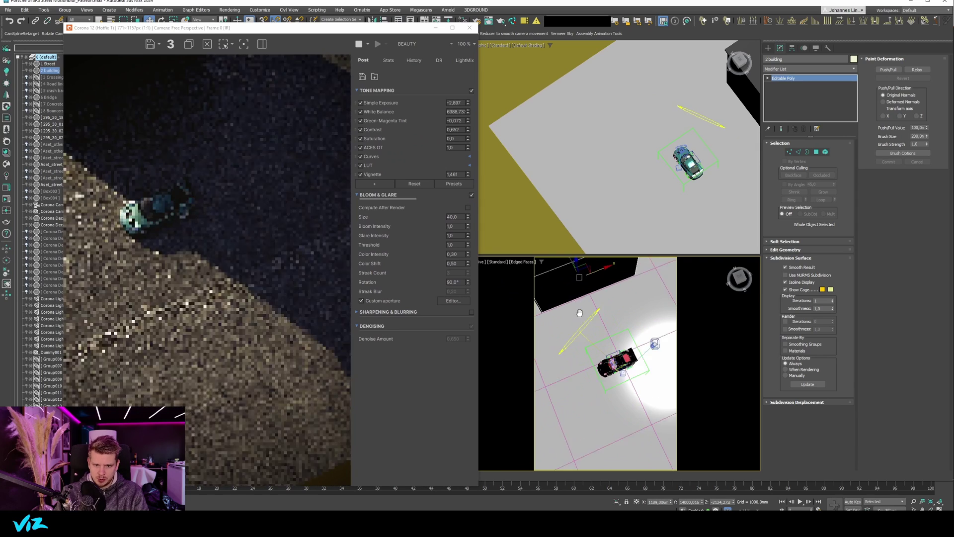
left_click(592, 335)
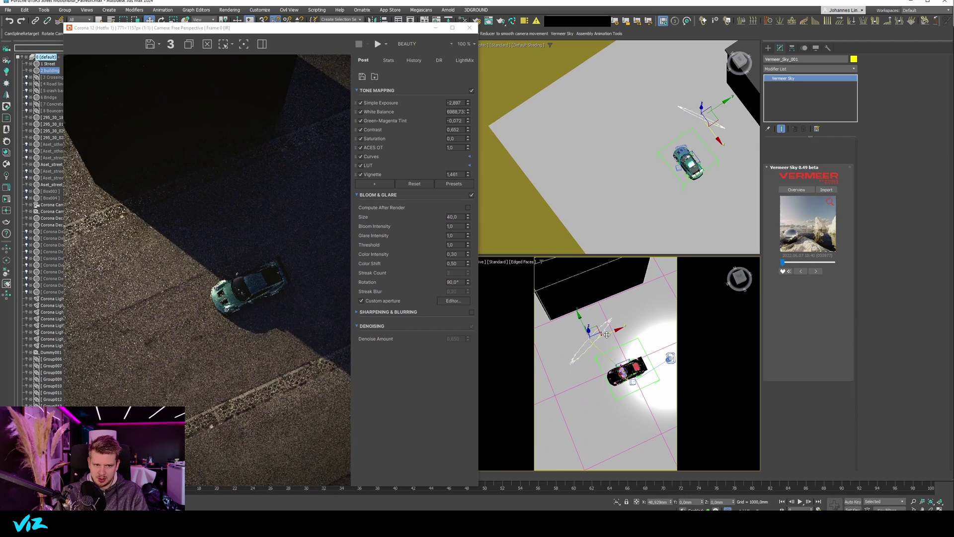
left_click_drag(602, 337, 637, 327)
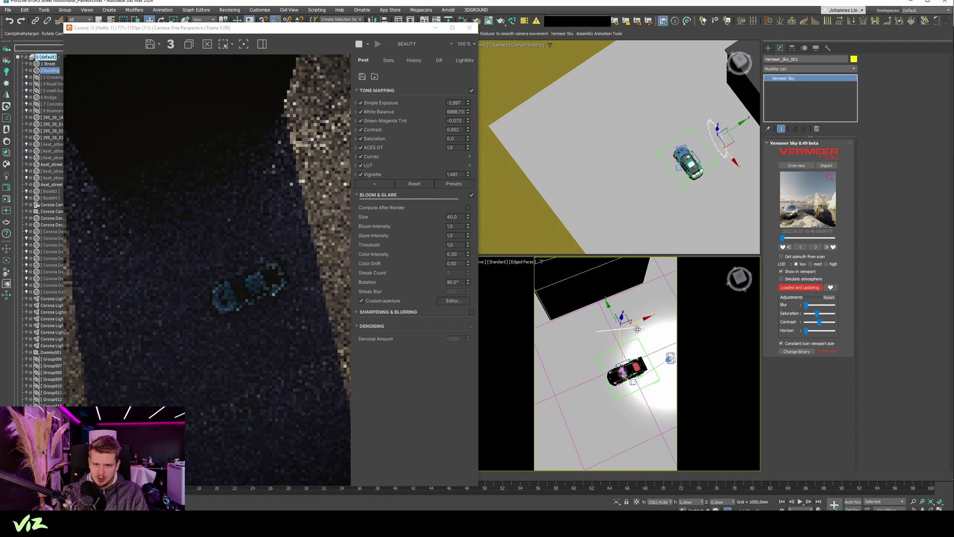
Step: Move the building up-right to shift its shadow, then return to the camera view
left_click(593, 287)
left_click_drag(616, 285, 657, 273)
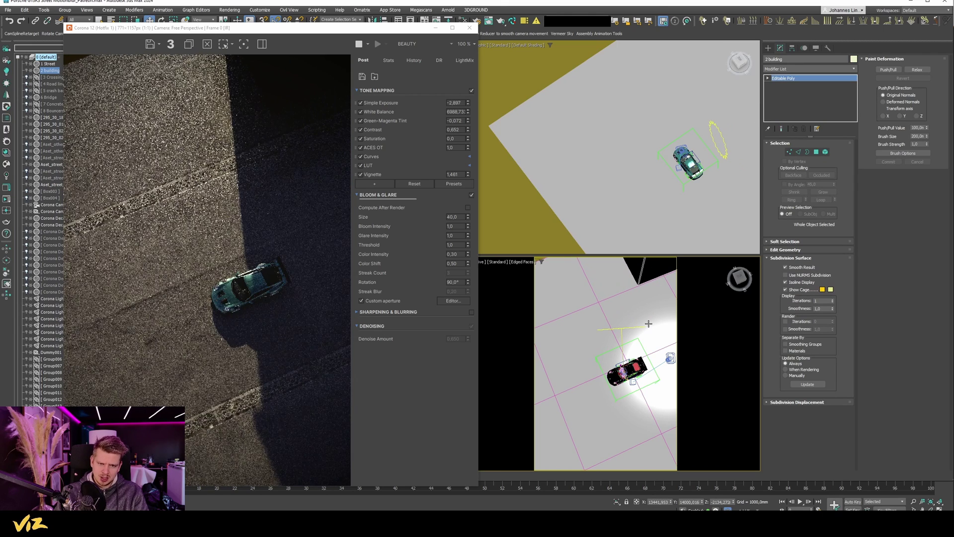
middle_click_drag(657, 287, 618, 330, "alt")
key("c")
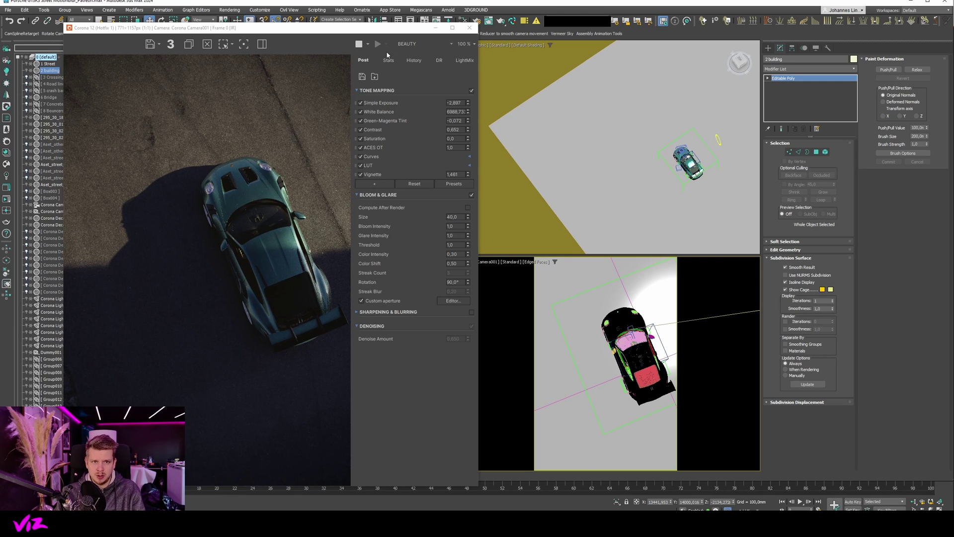
Step: Undo the building move, turn off bloom and glare, and lower Simple Exposure to -3,832
key("ctrl+z")
key("ctrl+z")
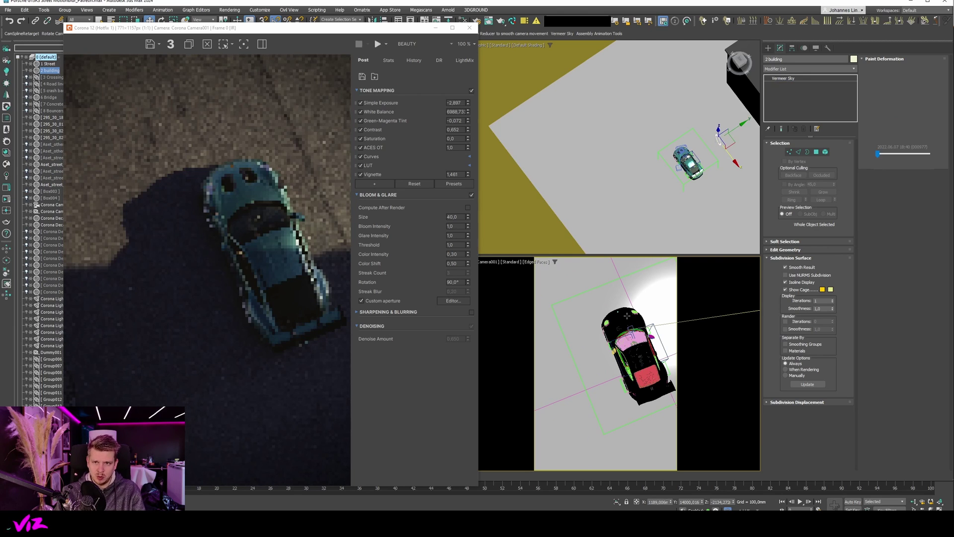
key("alt+w")
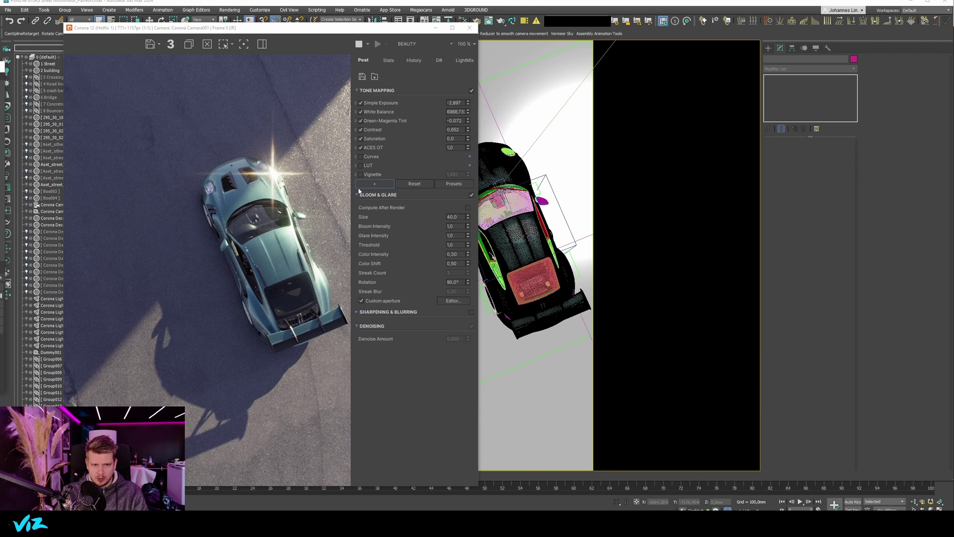
left_click(471, 195)
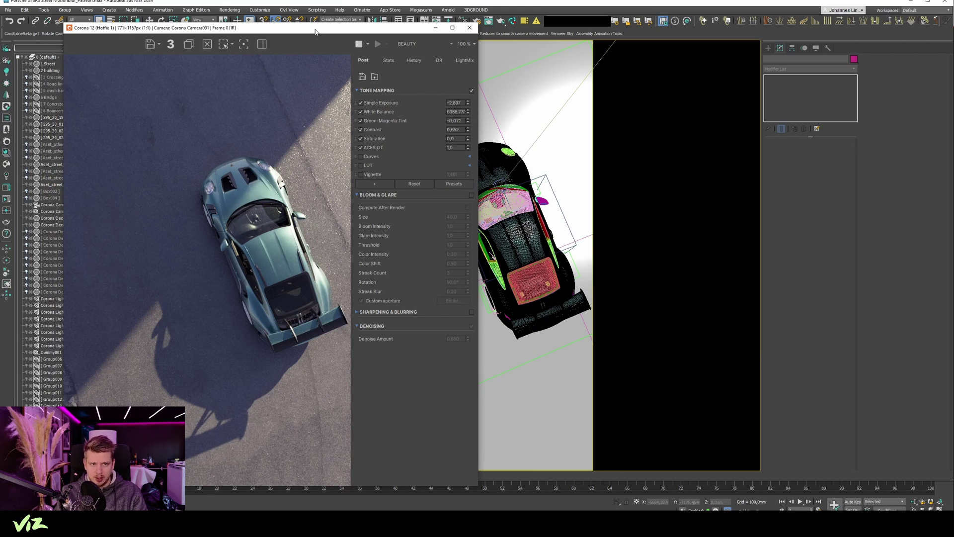
left_click_drag(267, 38, 271, 21)
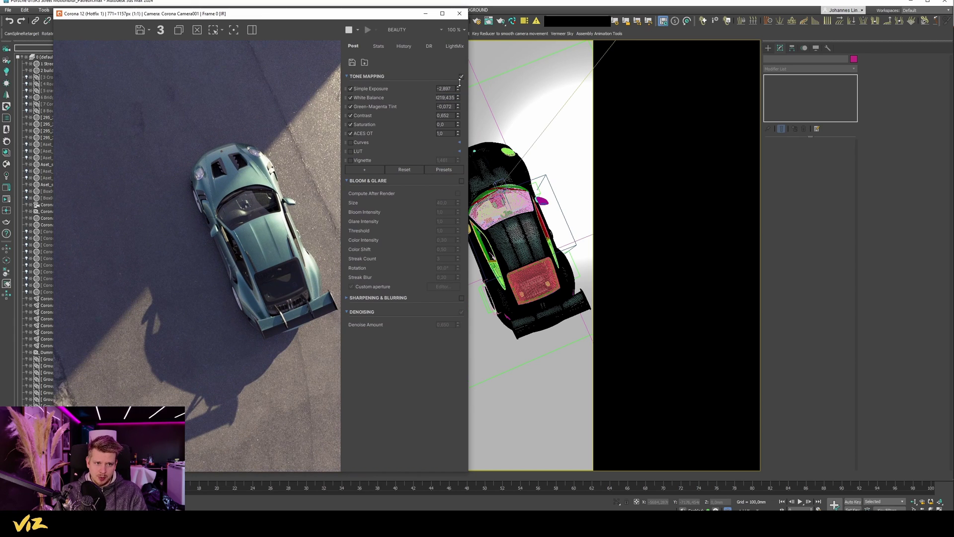
left_click_drag(459, 88, 458, 113)
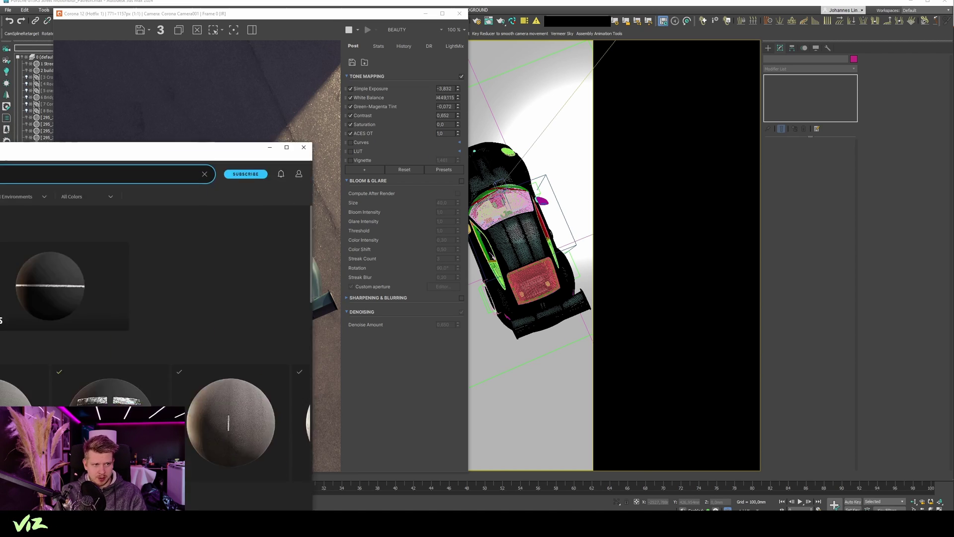
Step: Export the Painted Pedestrian Crossing Lines decal from Quixel Bridge to 3ds Max
mouse_move(75, 149)
left_mouse_down()
mouse_move(183, 28)
mouse_move(181, 83)
mouse_move(122, 18)
left_mouse_up()
left_click_drag(383, 25, 348, 21)
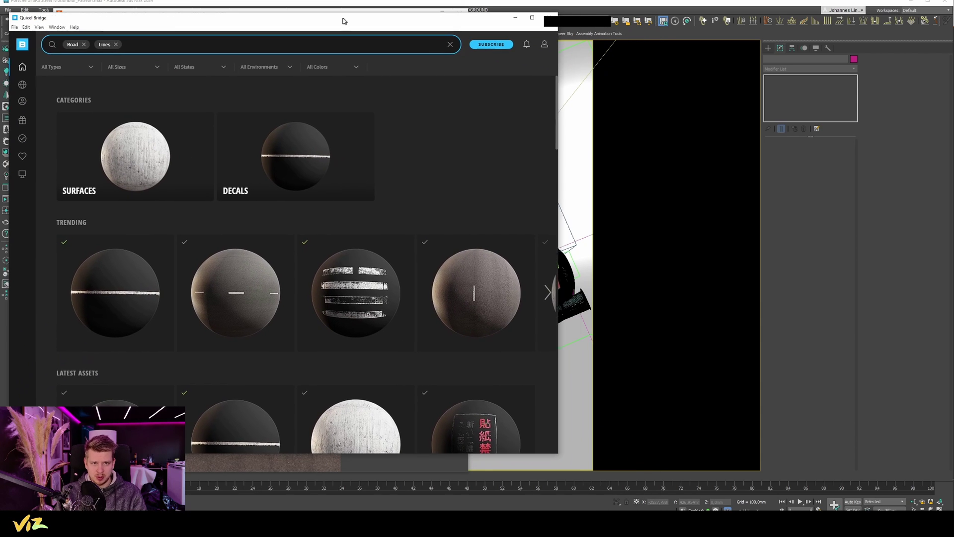
left_click(199, 14)
key("alt+Tab")
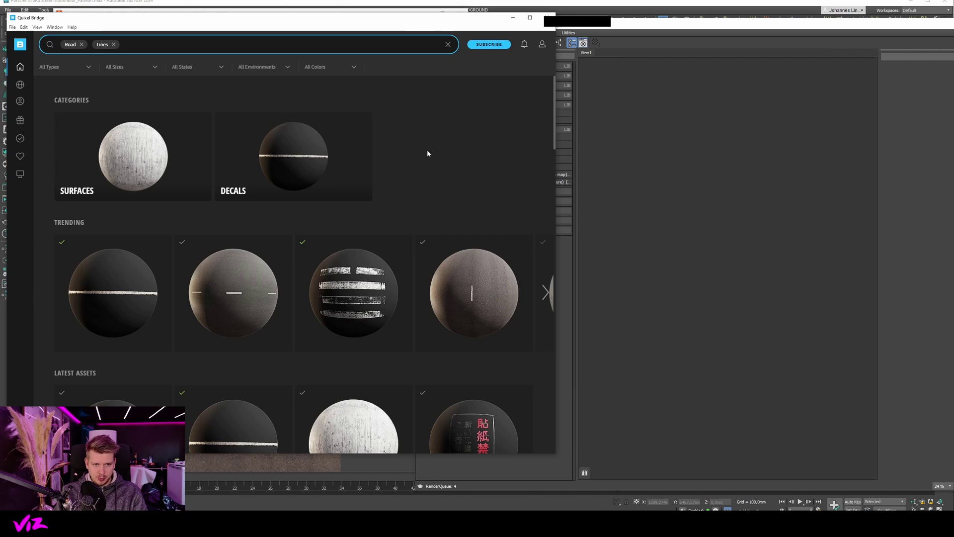
left_click(353, 293)
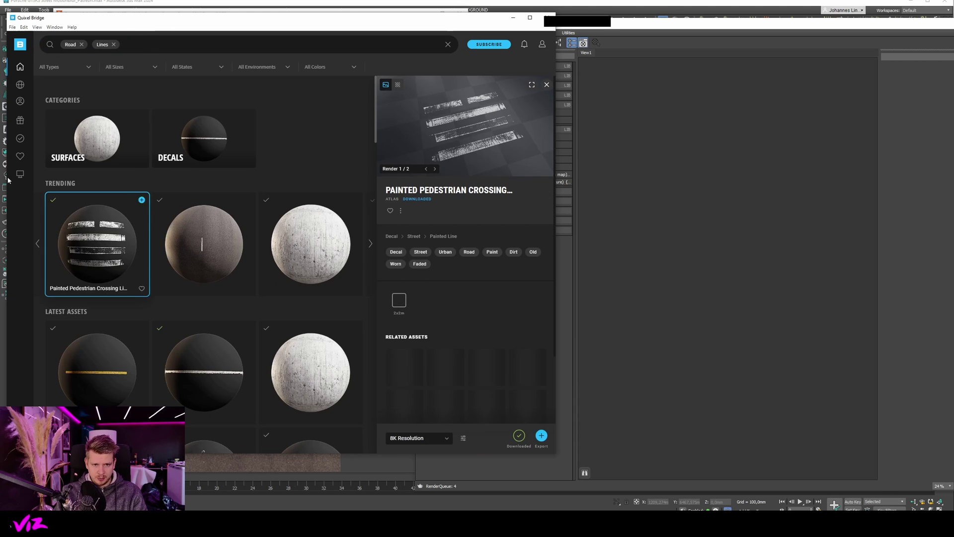
left_click(541, 436)
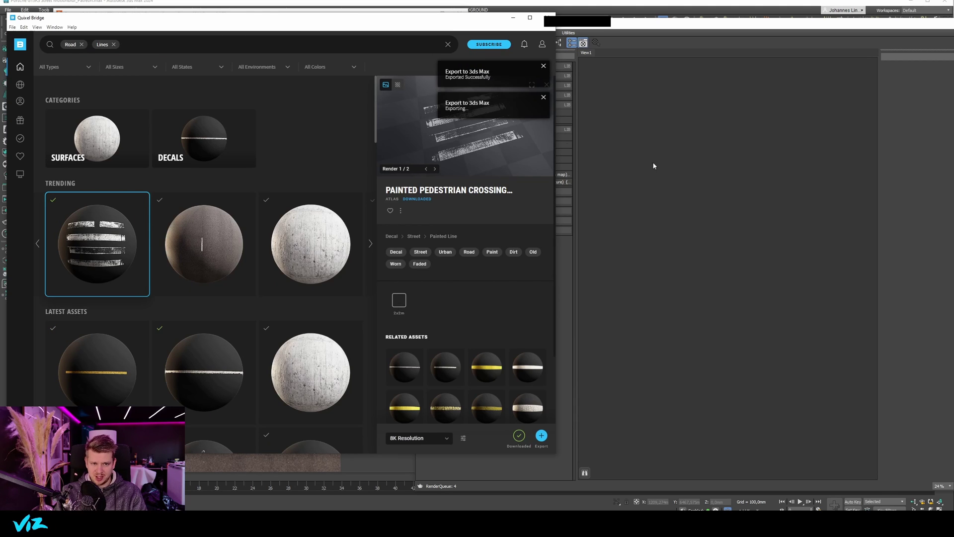
Step: Reposition the Quixel Bridge window to check the scene, then close it
left_click_drag(344, 26, 335, 30)
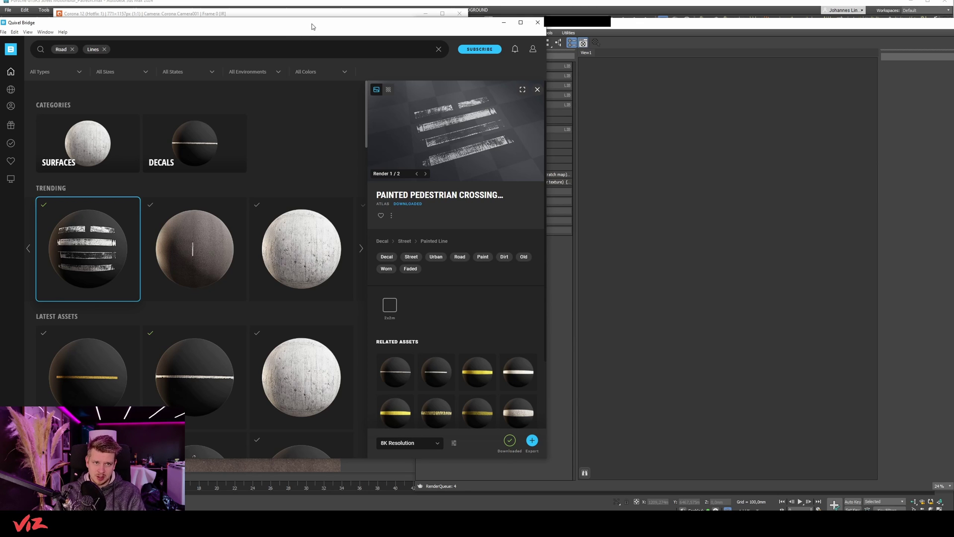
mouse_move(232, 25)
left_mouse_down()
mouse_move(315, 55)
mouse_move(237, 43)
left_mouse_up()
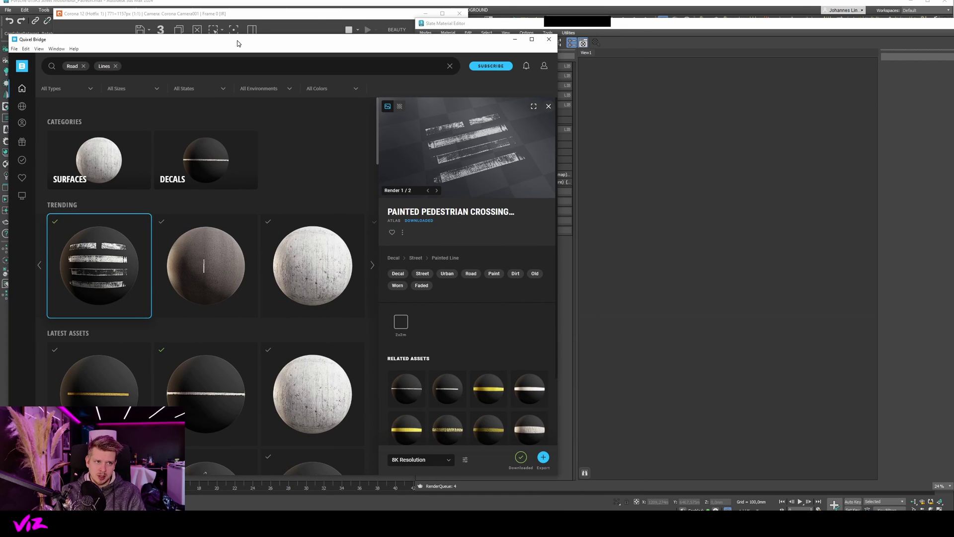
left_click_drag(237, 41, 236, 43)
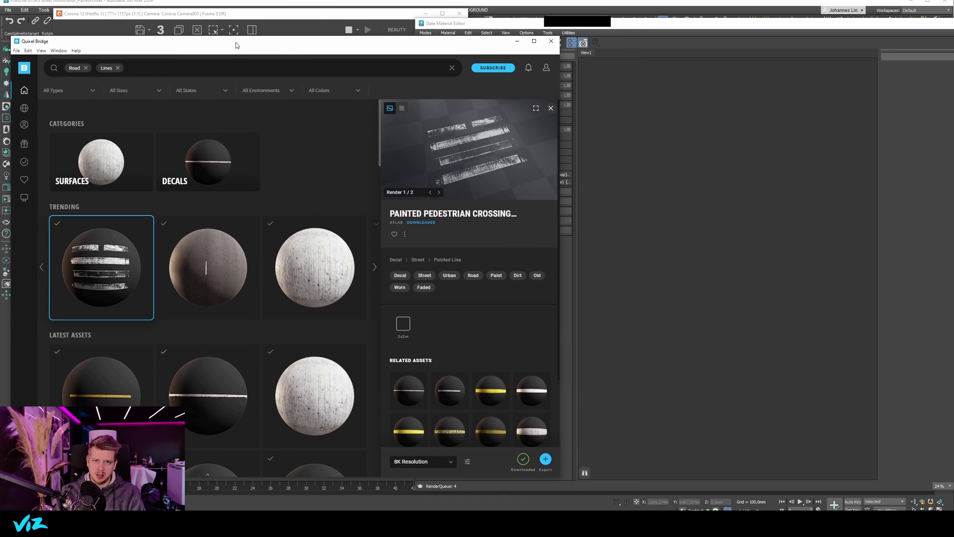
mouse_move(375, 48)
left_mouse_down()
mouse_move(340, 53)
mouse_move(371, 46)
left_mouse_up()
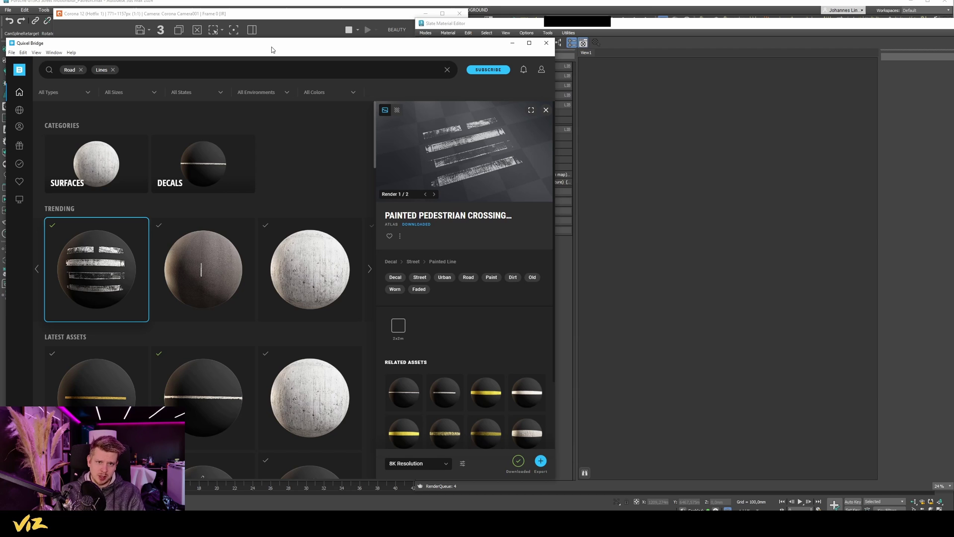
left_click(545, 44)
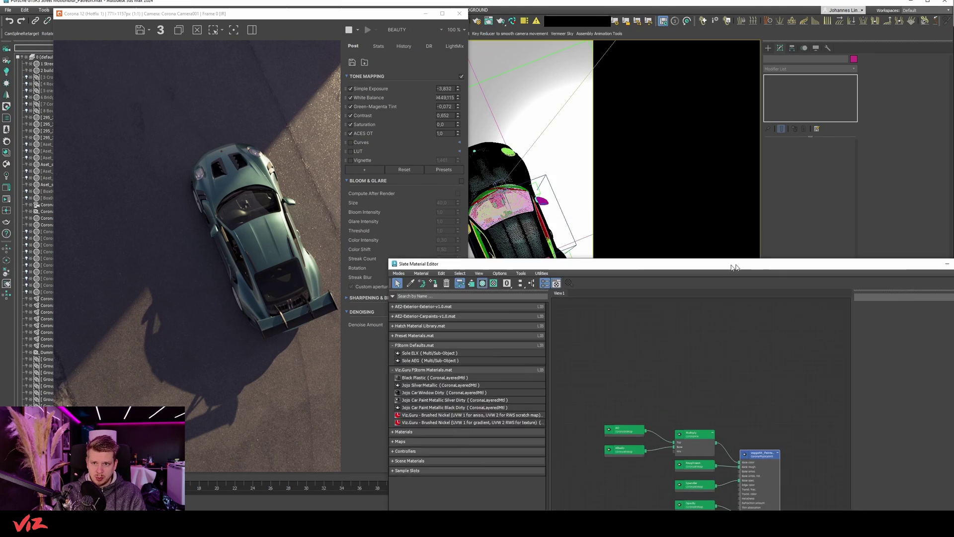
Step: Create a Corona Decal carrying the Painted Pedestrian Crossing material, replacing the duplicate material
left_click_drag(764, 26, 301, 158)
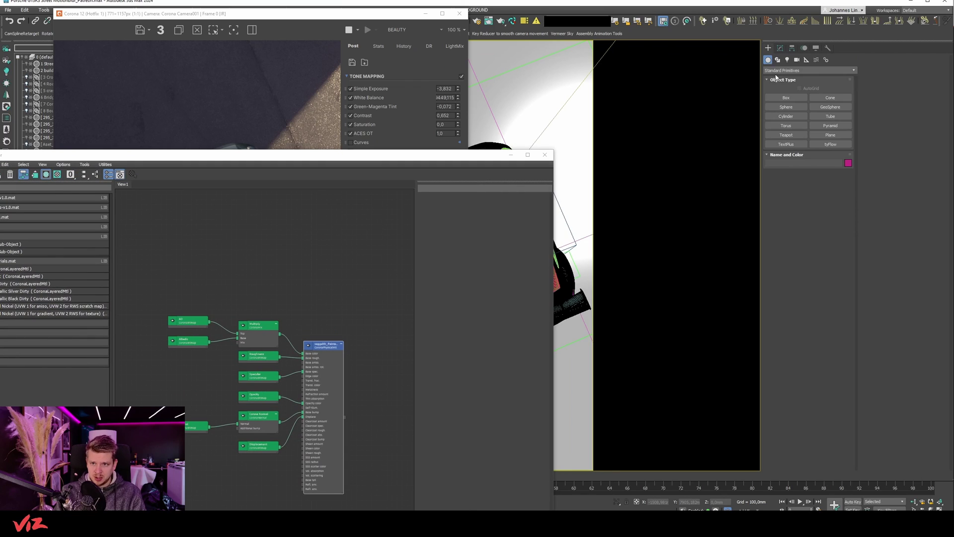
left_click(781, 70)
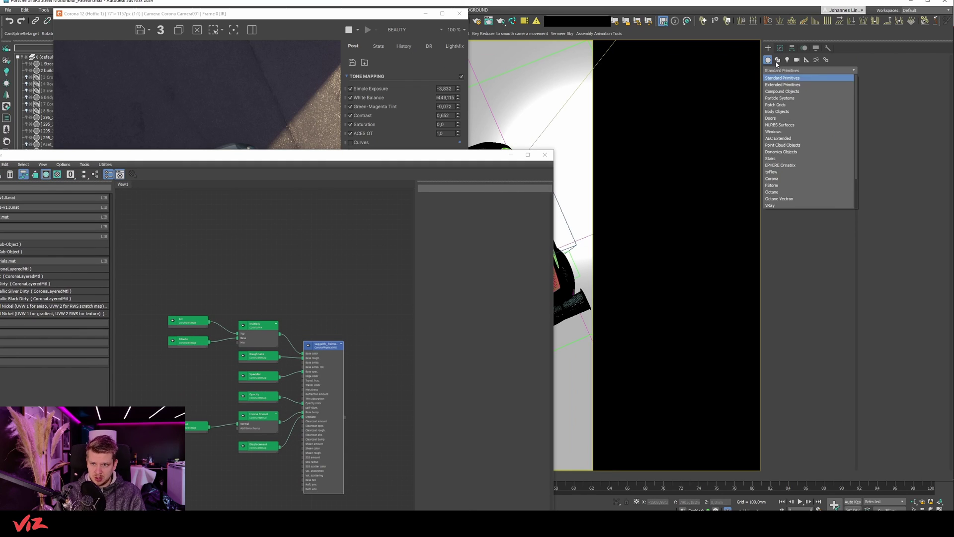
left_click(780, 179)
left_click(828, 108)
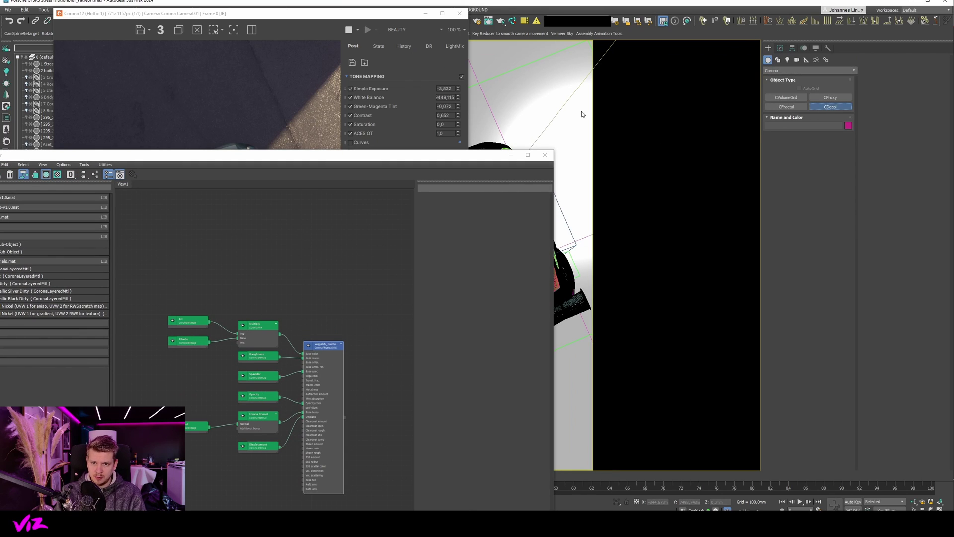
left_click(549, 120)
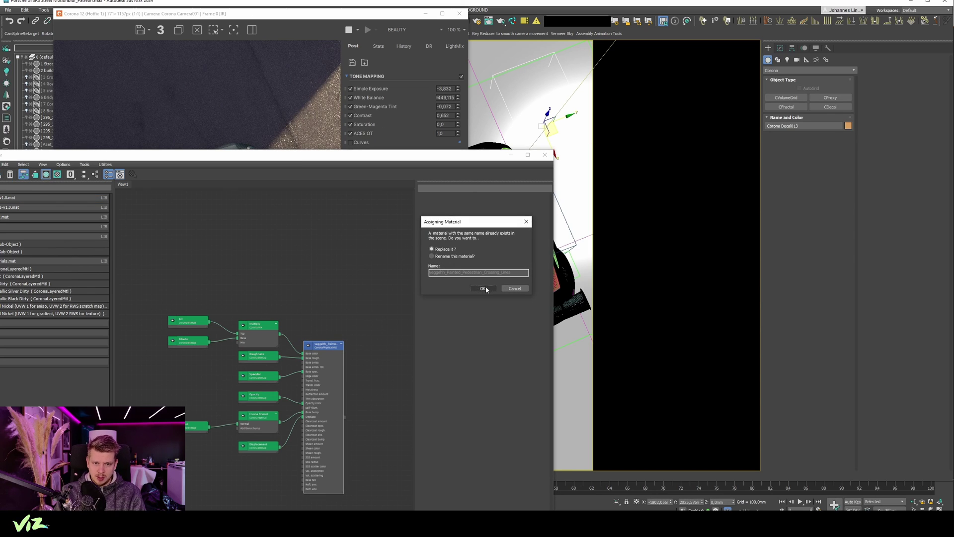
left_click(466, 257)
left_click(483, 288)
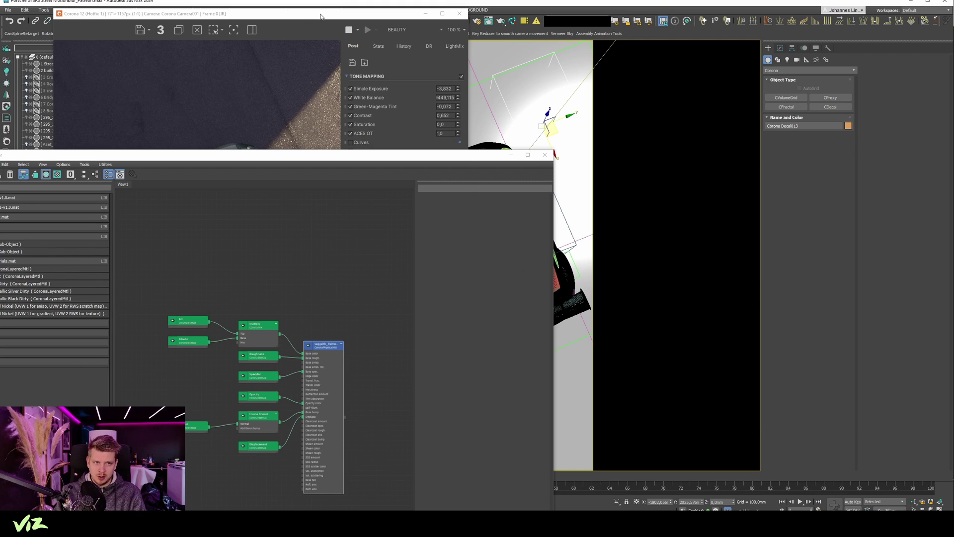
left_click(451, 66)
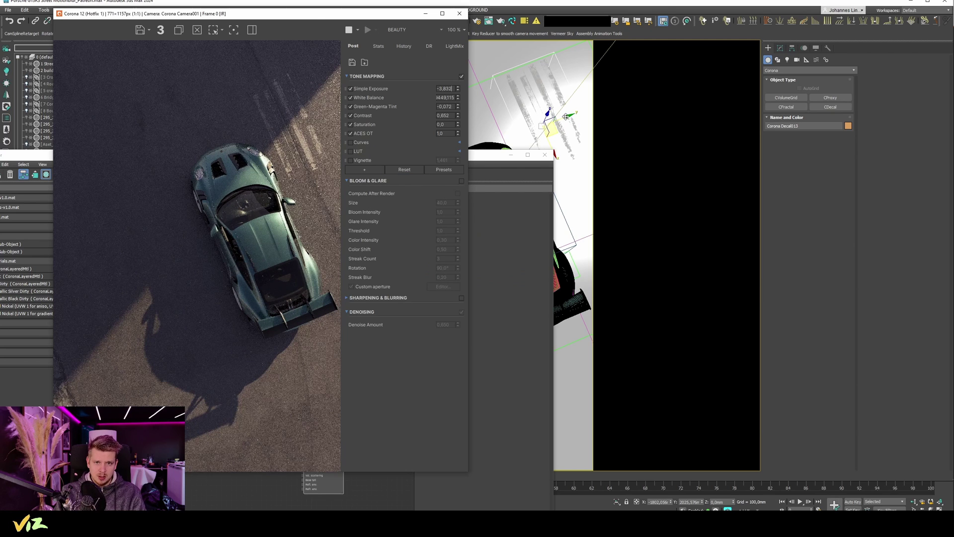
Step: Stretch the crossing decal to about twice its length and move it under the car
key("r")
mouse_move(565, 116)
left_mouse_down()
mouse_move(482, 148)
mouse_move(544, 116)
left_mouse_up()
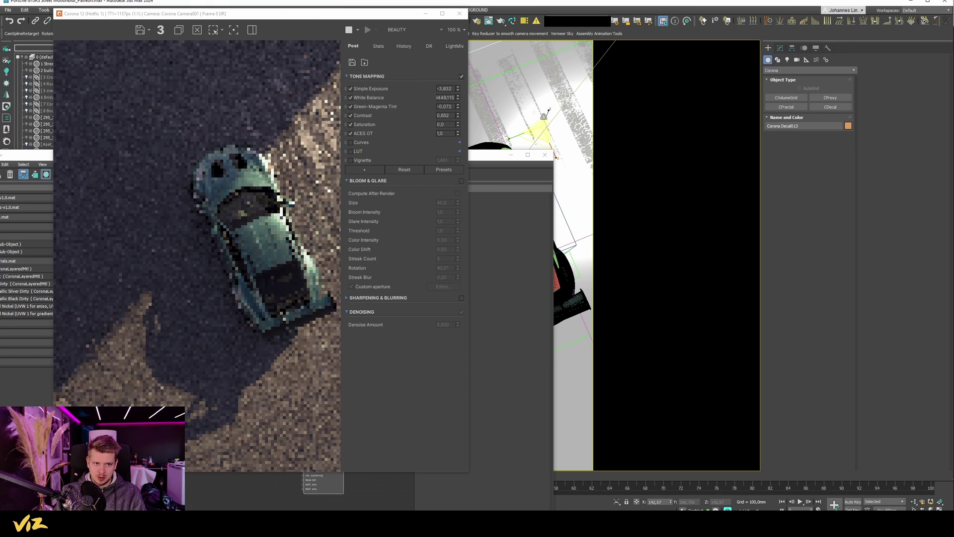
key("w")
left_click_drag(348, 14, 346, 7)
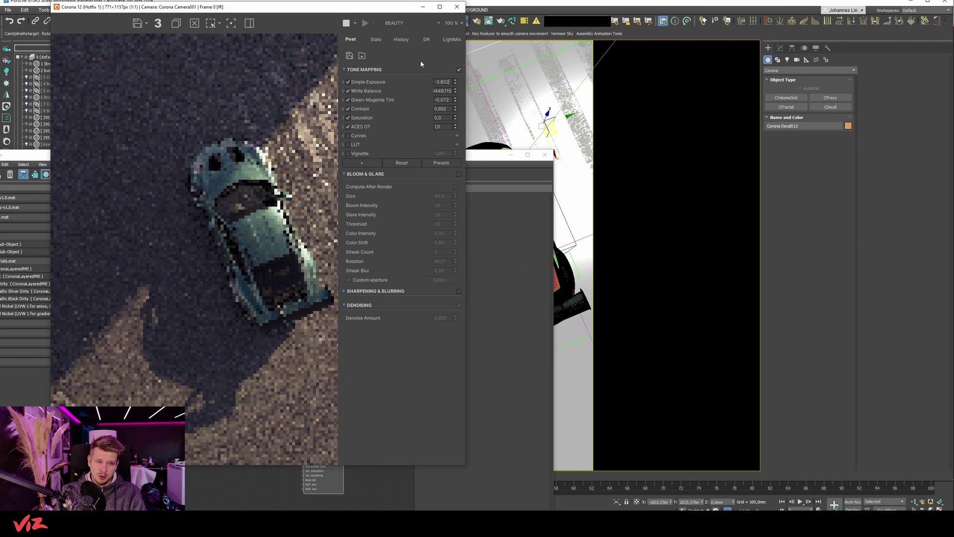
left_click_drag(514, 158, 197, 321)
left_click_drag(552, 138, 495, 253)
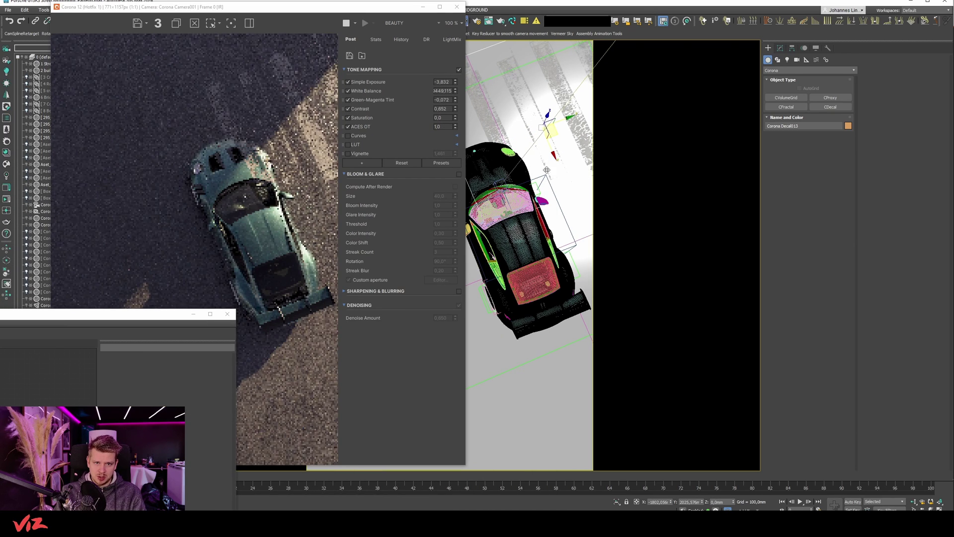
left_click(246, 175)
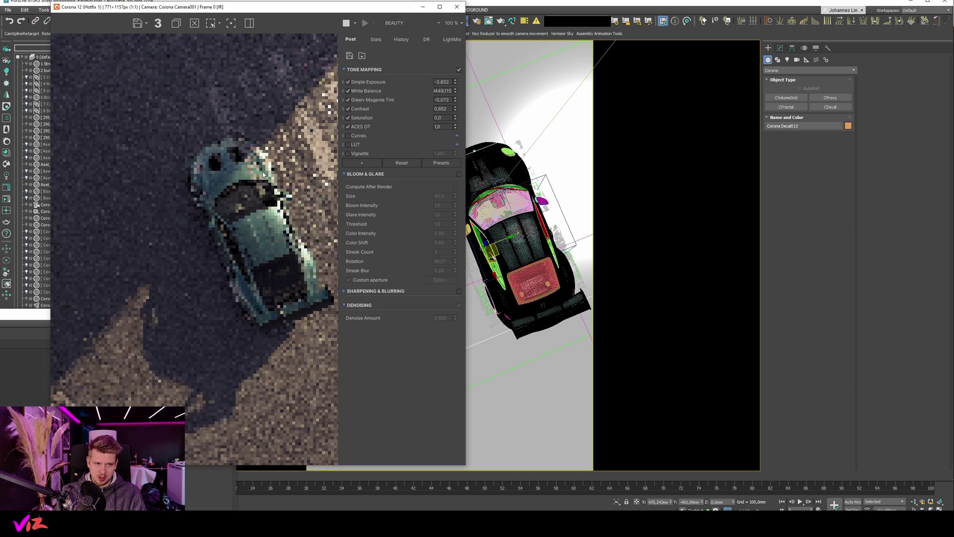
scroll(247, 175, "up", 5)
scroll(213, 134, "down", 2)
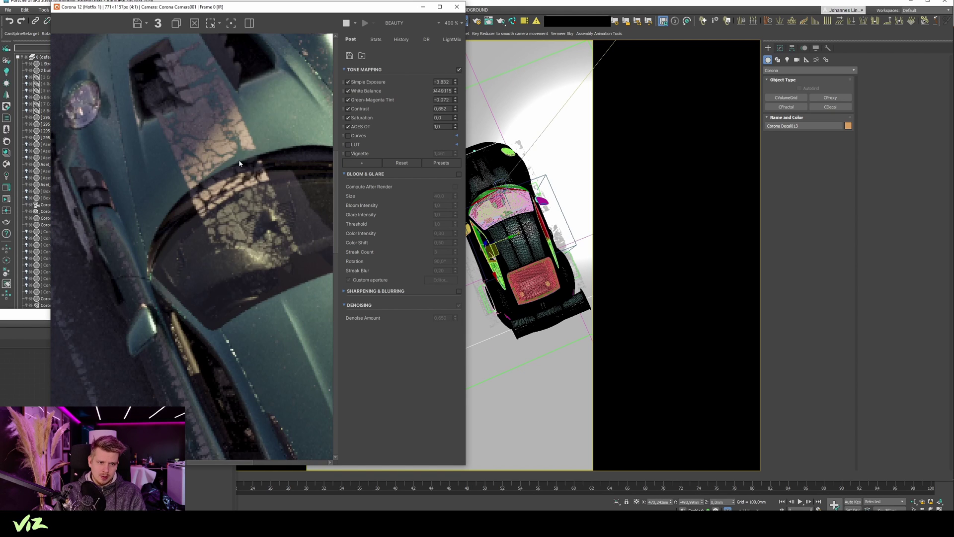
scroll(195, 150, "down", 1)
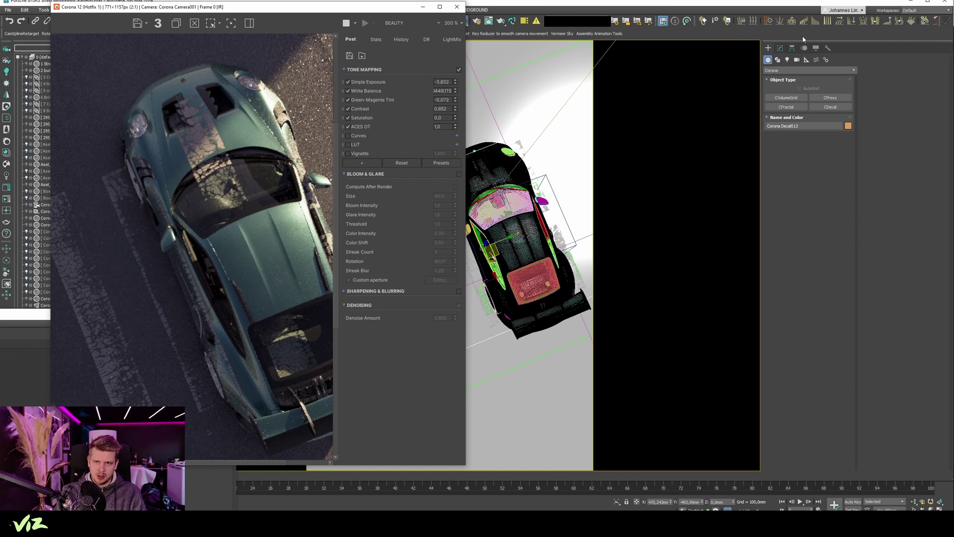
Step: Set the decal to Include only the 1 Street object
left_click(779, 47)
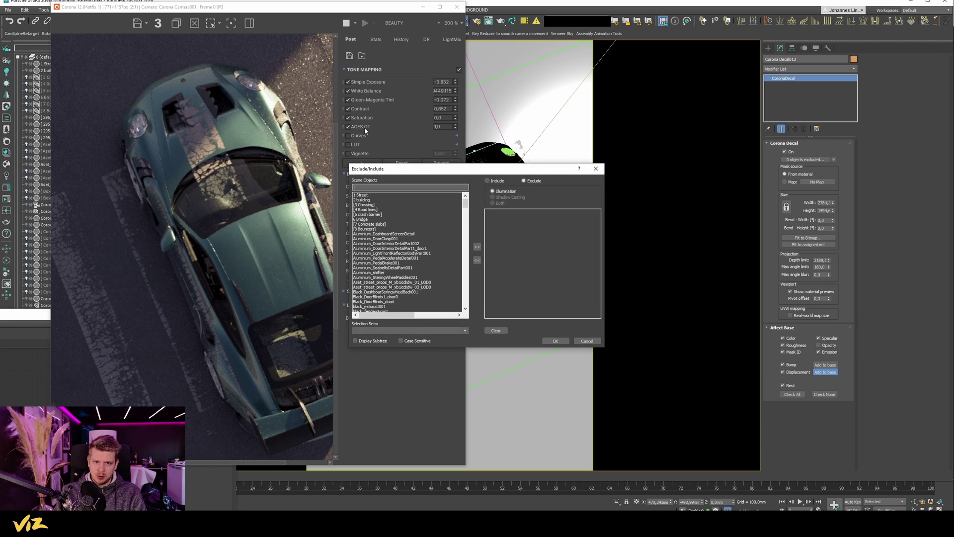
left_click_drag(446, 169, 392, 163)
left_click(434, 175)
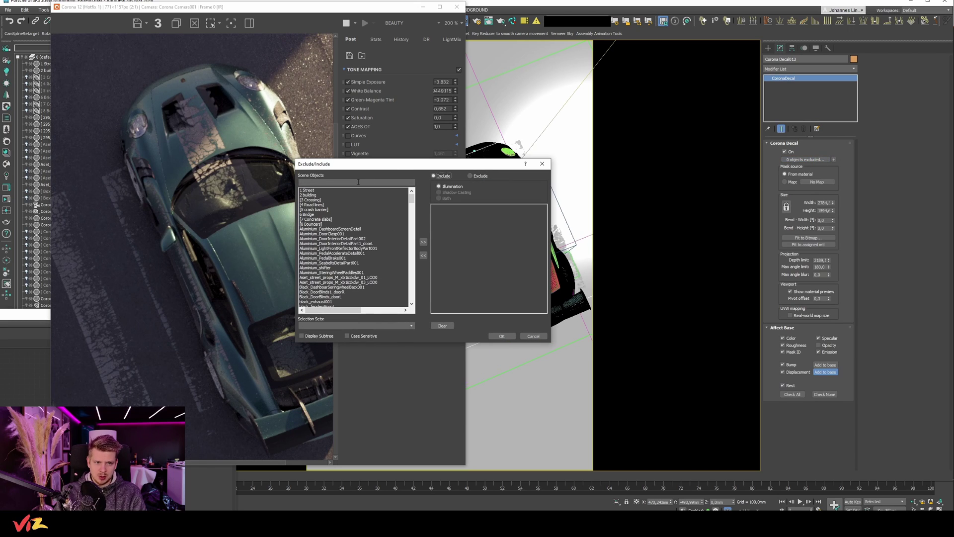
left_click(331, 190)
left_click(423, 242)
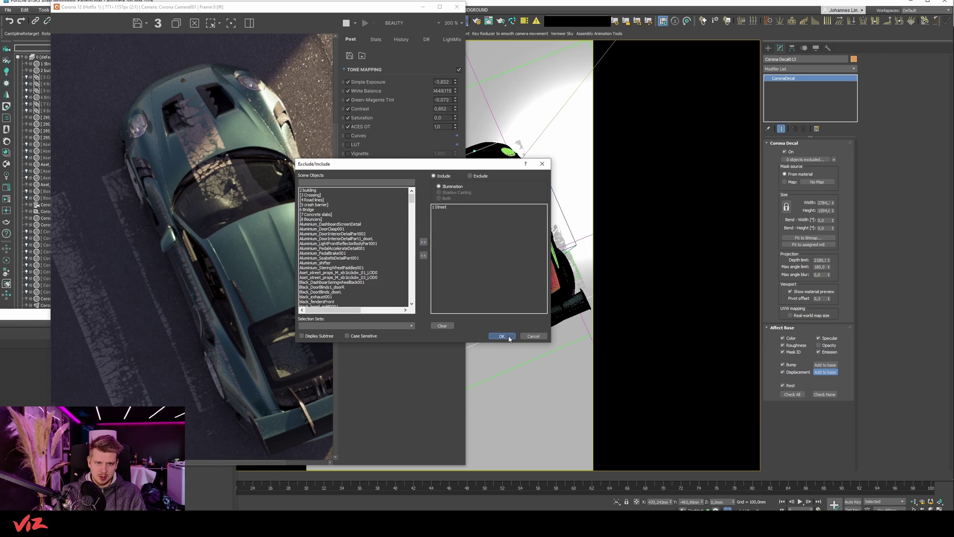
left_click(507, 335)
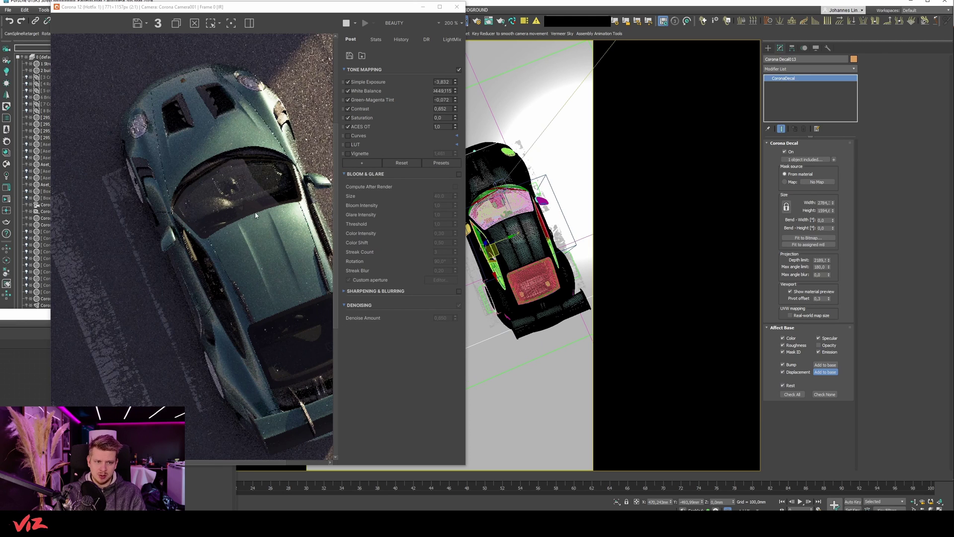
left_click_drag(244, 7, 375, 20)
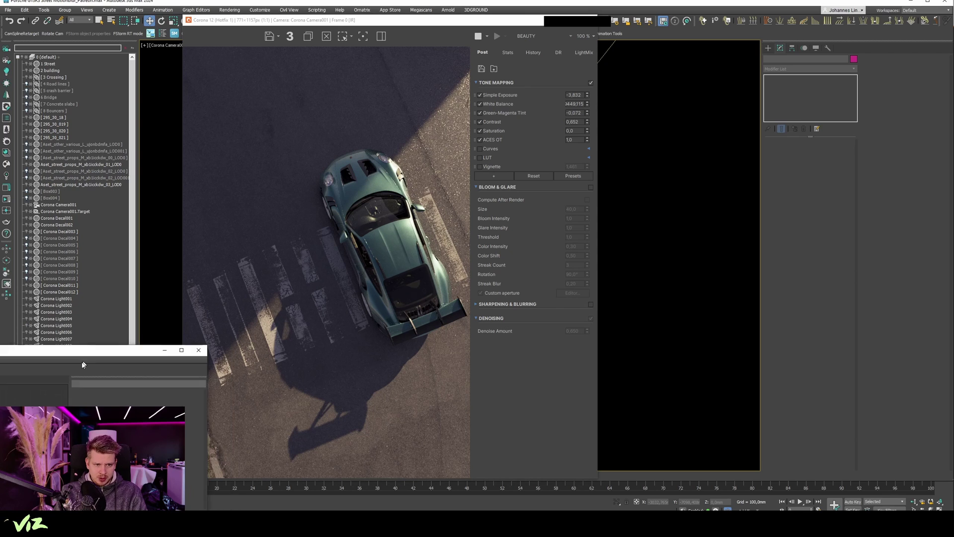
Step: Hide the Corona frame buffer and select the Street object to show its planar UVW Map parameters
mouse_move(377, 21)
left_mouse_down()
mouse_move(330, 105)
mouse_move(353, 94)
left_mouse_up()
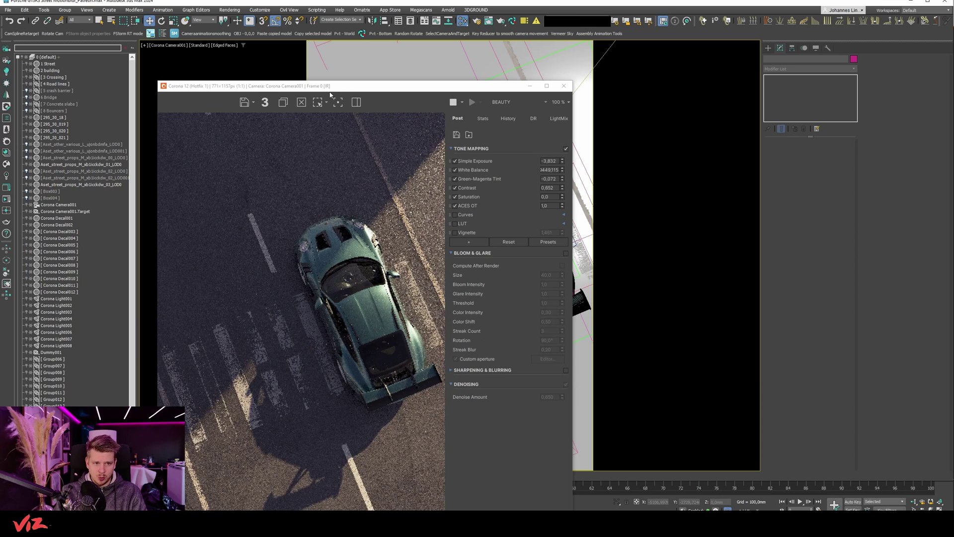
mouse_move(333, 89)
left_mouse_down()
mouse_move(330, 52)
mouse_move(386, 46)
left_mouse_up()
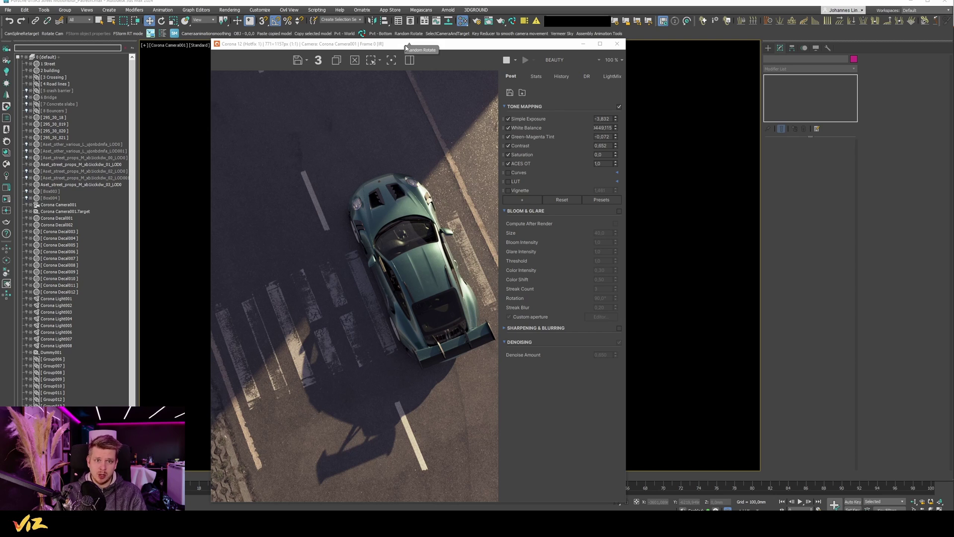
left_click_drag(397, 47, 316, 94)
key("Escape")
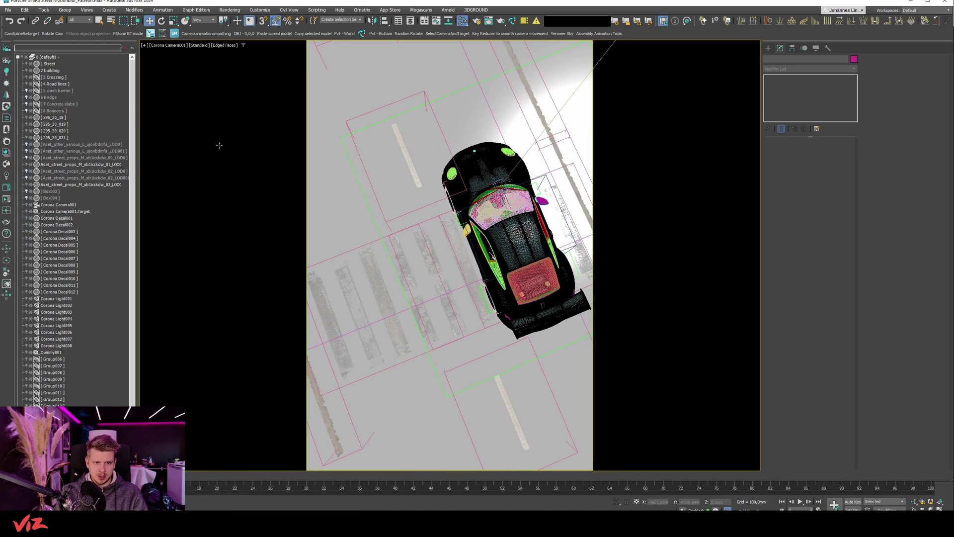
left_click(320, 137)
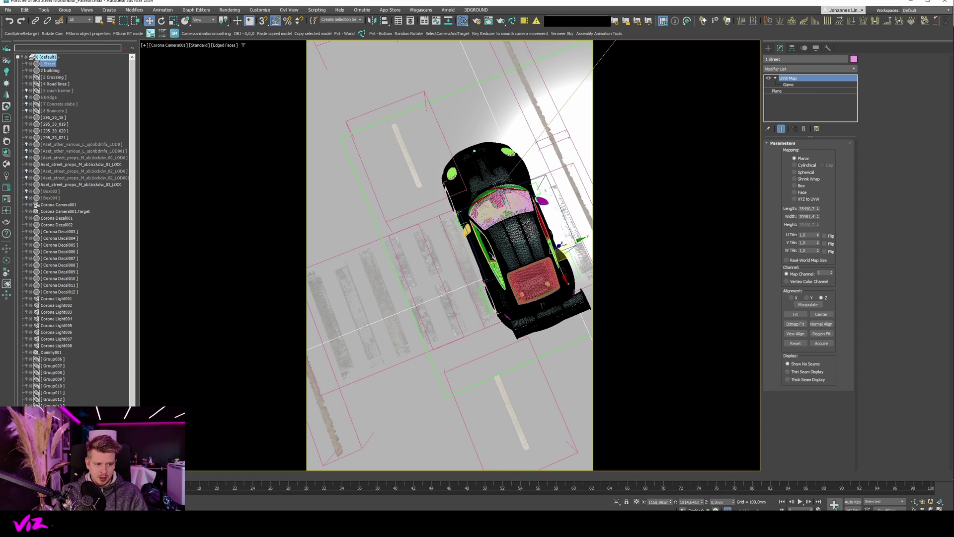
Step: Nudge the street and crosswalk, then select the render camera from the viewport menu
left_click_drag(586, 236, 599, 262)
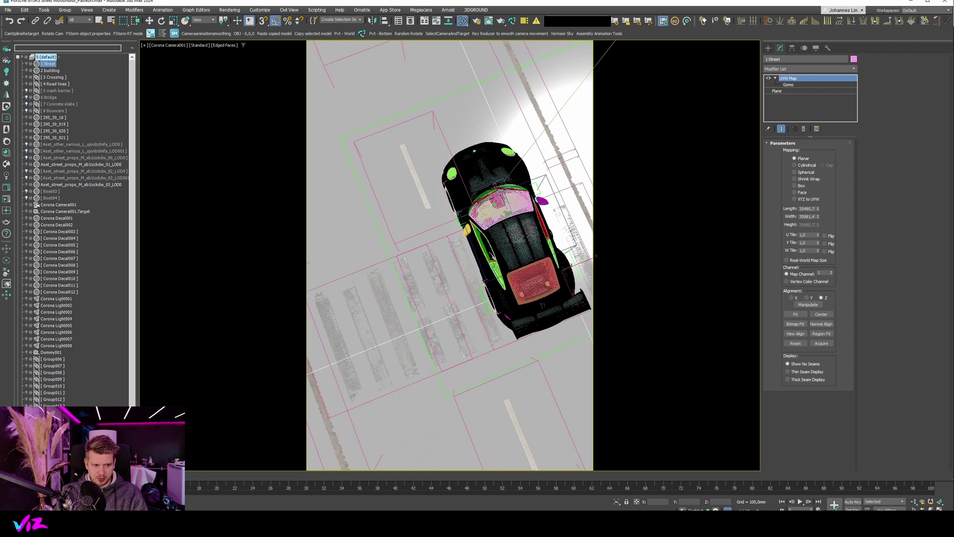
key("w")
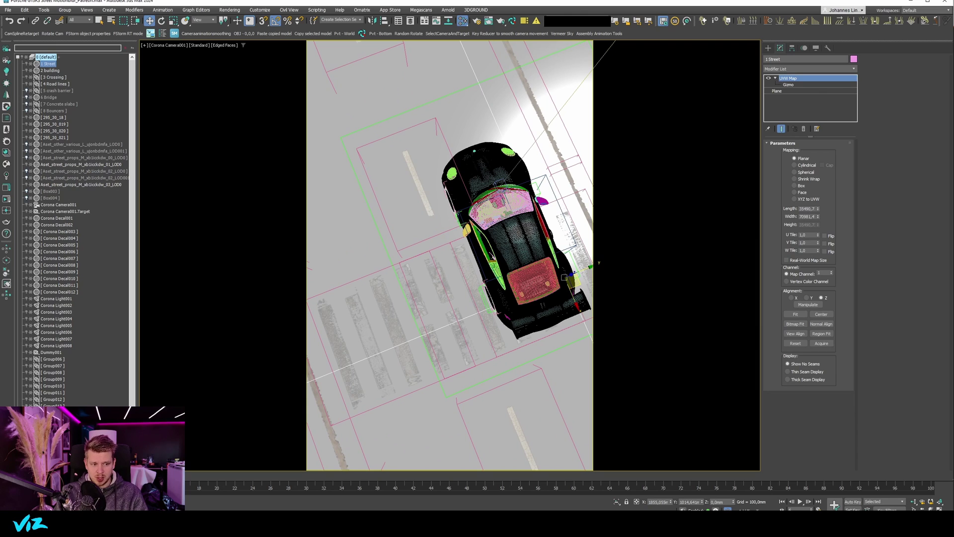
left_click(164, 45)
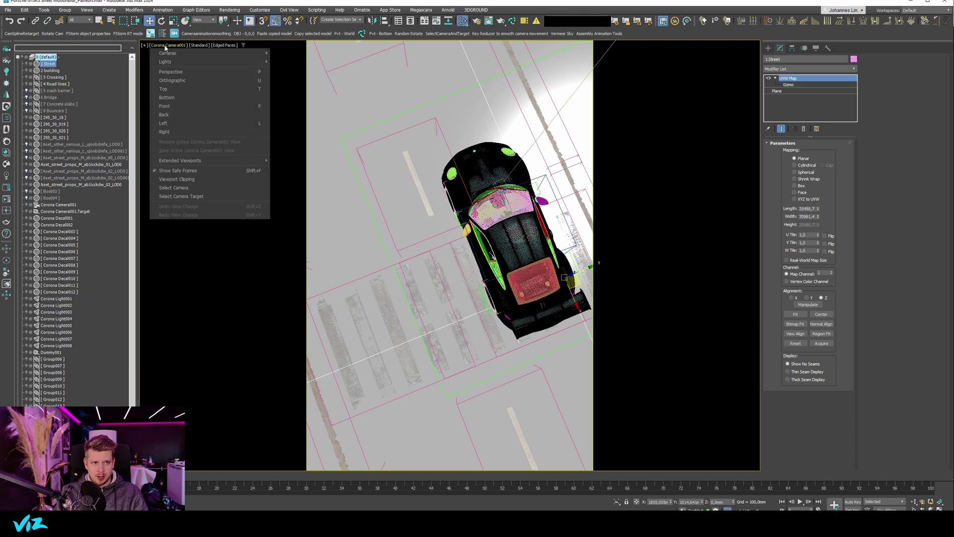
left_click(189, 193)
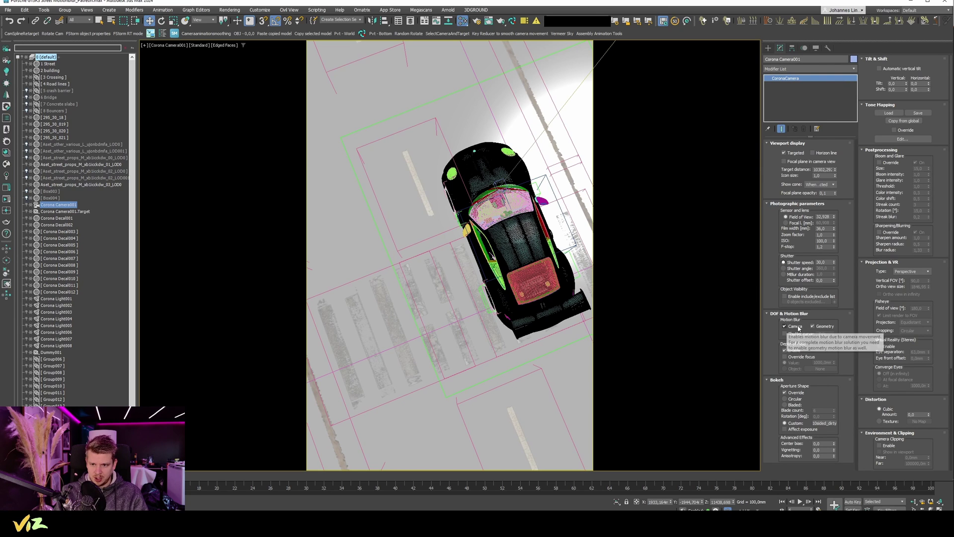
Step: Start the interactive Corona render and select the Street, Road lines and their decals
left_click(7, 234)
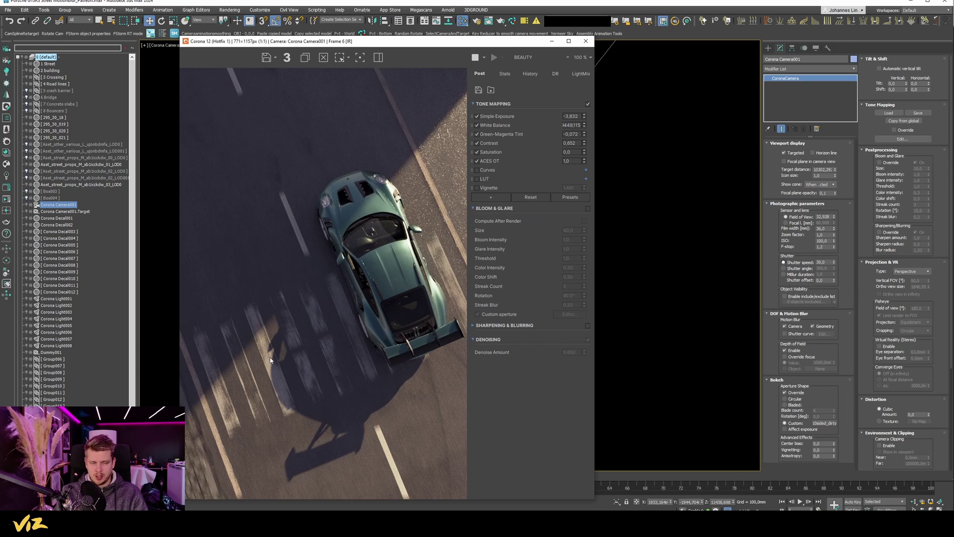
mouse_move(393, 58)
left_mouse_down()
mouse_move(340, 156)
mouse_move(132, 404)
left_mouse_up()
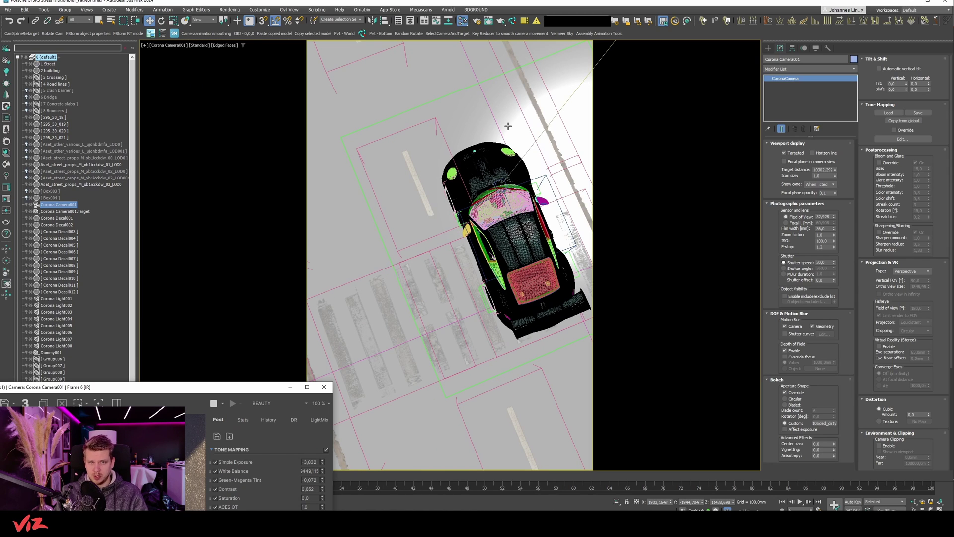
left_click(488, 102)
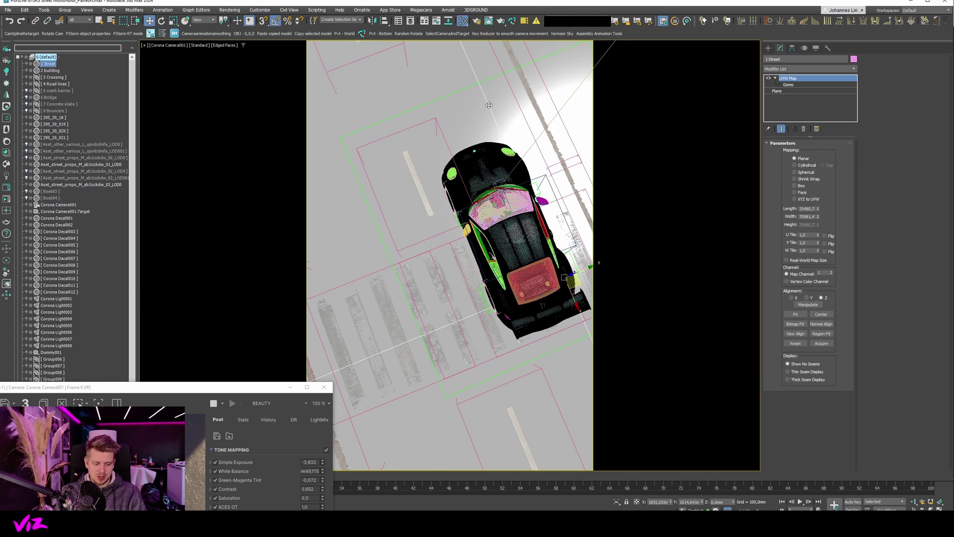
left_click(431, 125)
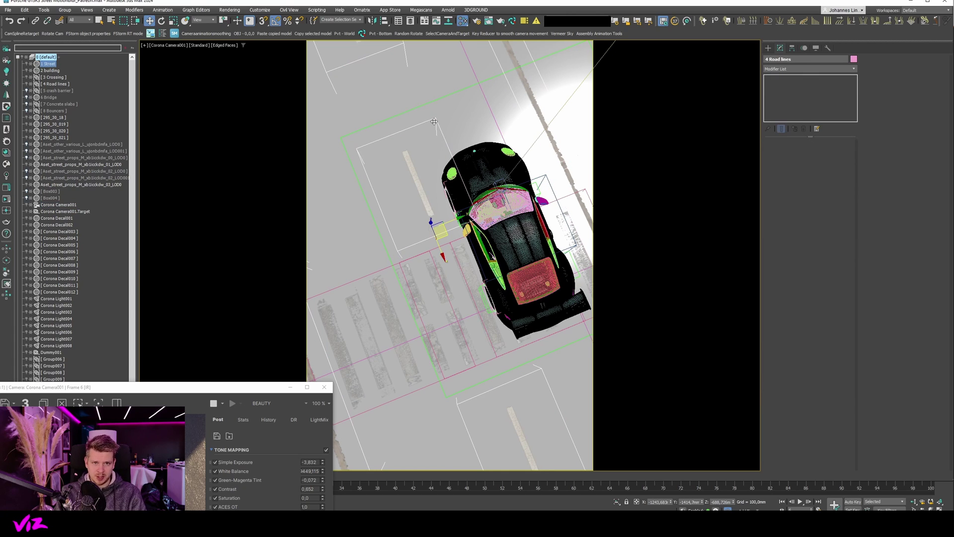
Step: Link the road lines and decals to a parent object with Select and Link in wireframe
left_click(35, 21)
key("F3")
key("F3")
left_click_drag(456, 111, 457, 114)
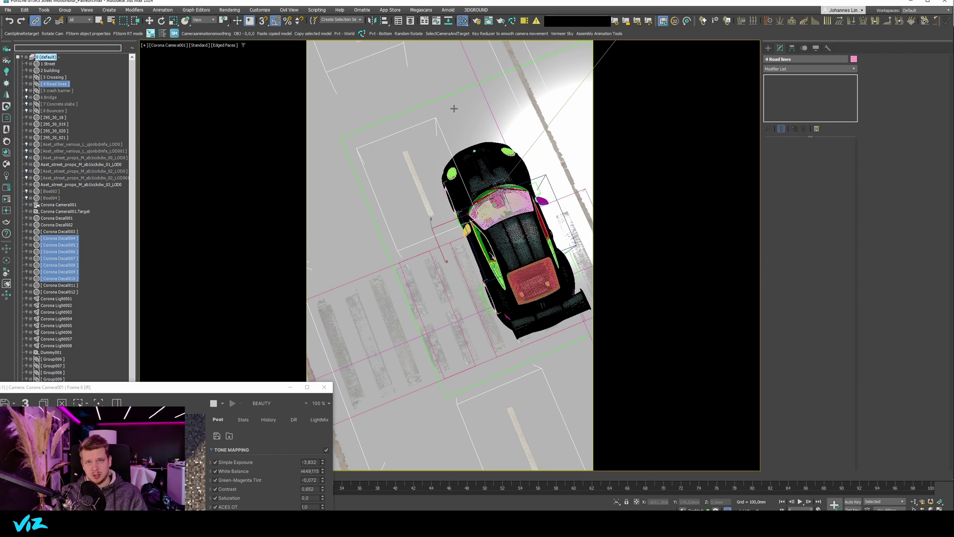
mouse_move(201, 389)
left_mouse_down()
mouse_move(381, 88)
mouse_move(465, 40)
left_mouse_up()
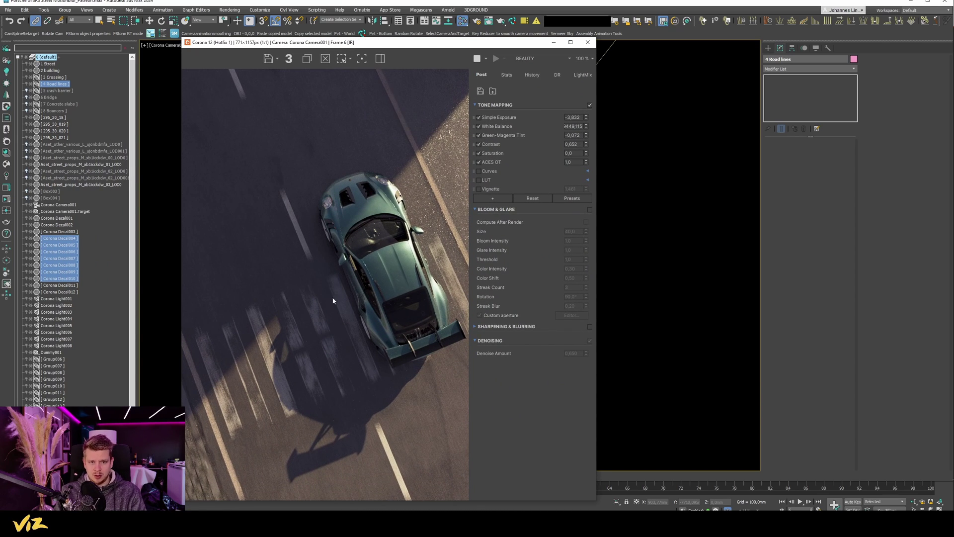
left_click_drag(411, 48, 400, 30)
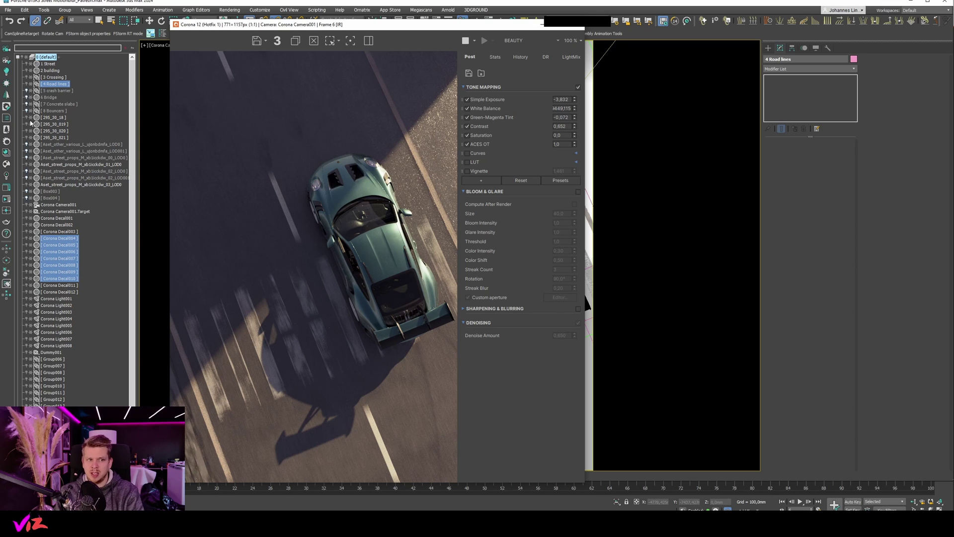
Step: Unhide the 5 crash barrier layer and check it in the render
left_click(26, 91)
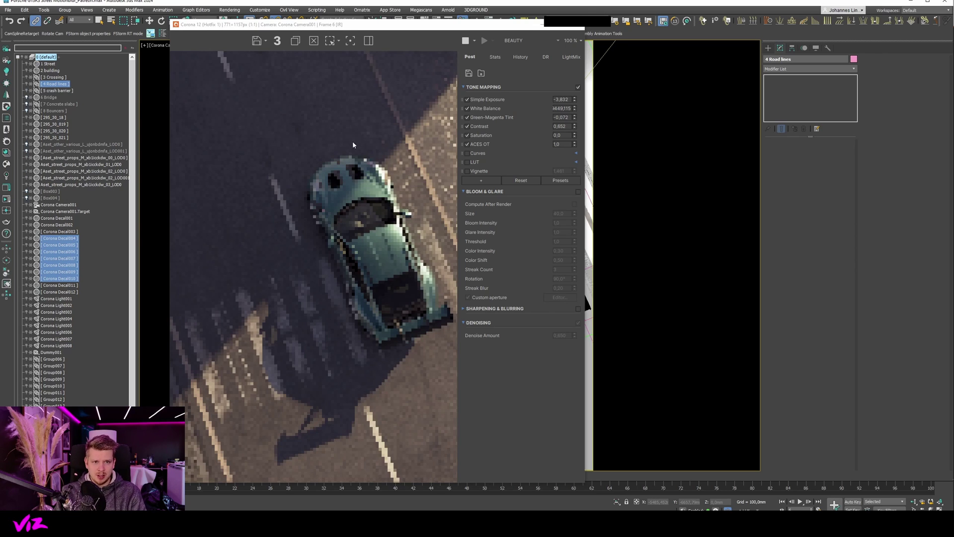
scroll(425, 140, "up", 3)
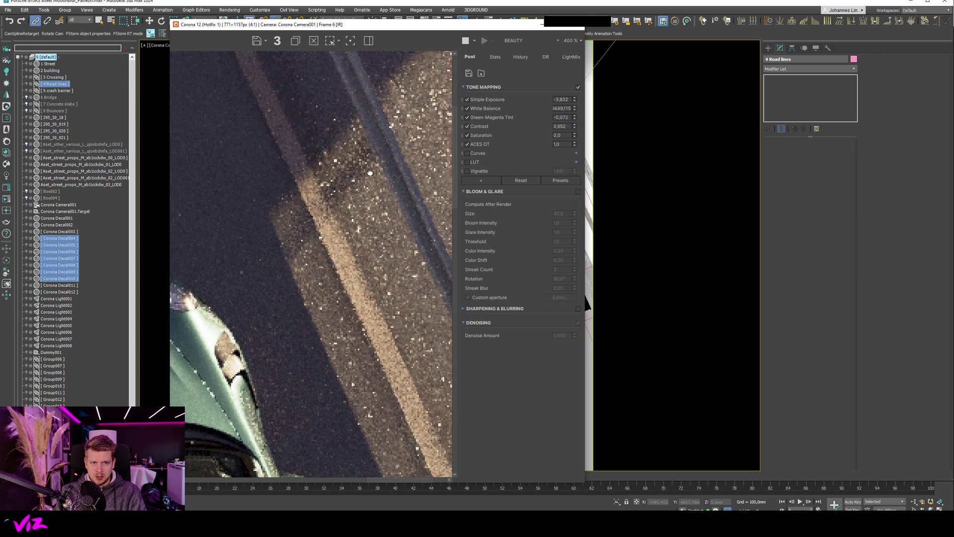
scroll(338, 157, "up", 2)
scroll(338, 157, "down", 5)
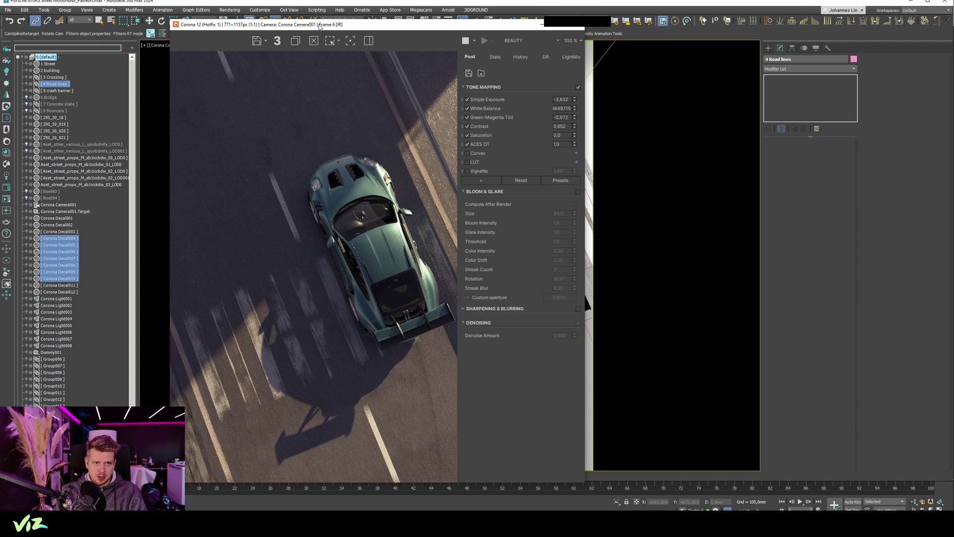
left_click_drag(320, 28, 78, 237)
Step: Switch to a perspective view of car and road and unhide the 6 Bridge layer
key("p")
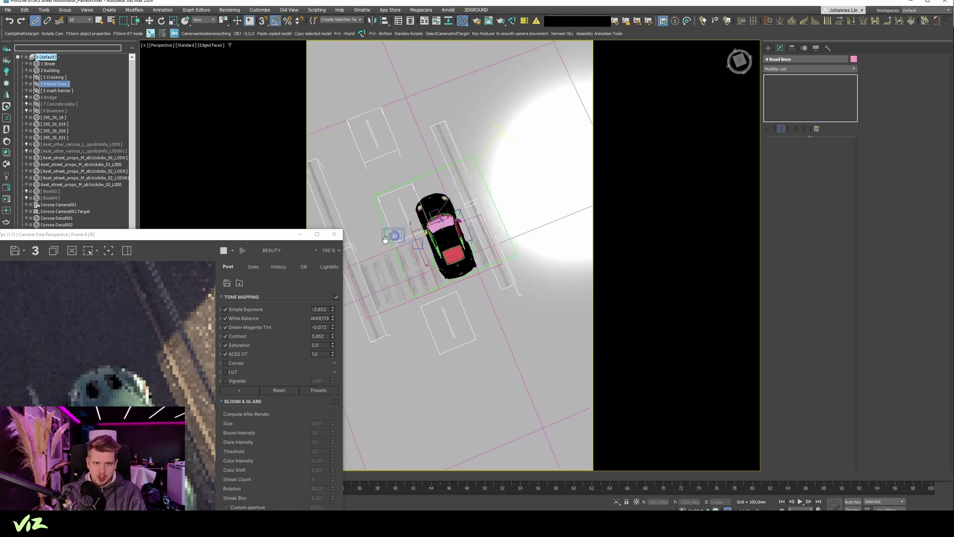
mouse_move(385, 240)
middle_mouse_down("alt")
mouse_move(467, 201)
mouse_move(501, 216)
mouse_move(485, 232)
middle_mouse_up("alt")
key("w")
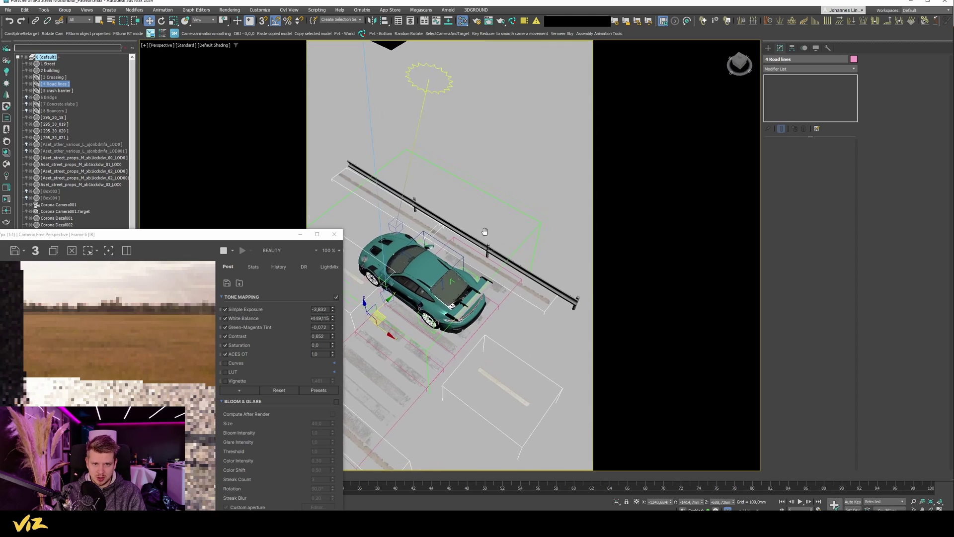
scroll(485, 231, "down", 3)
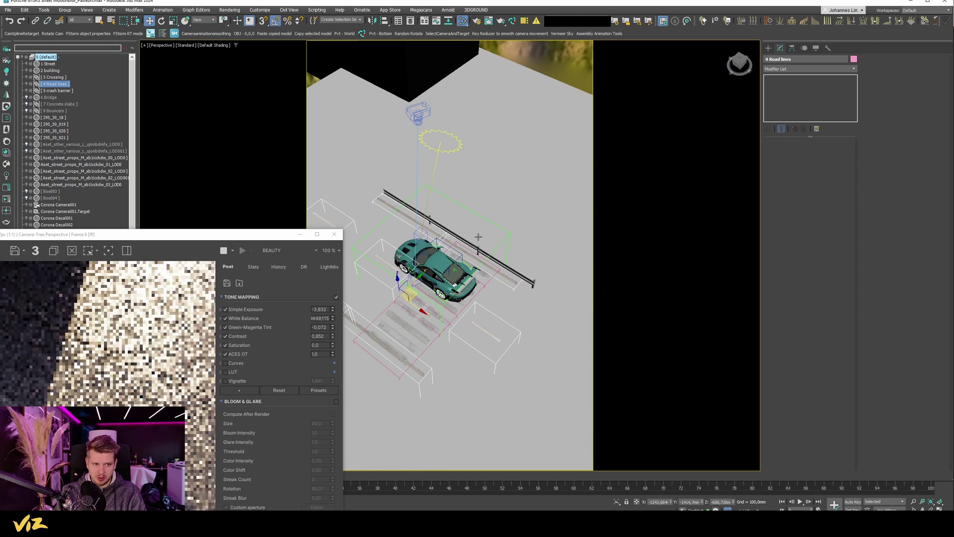
left_click(26, 98)
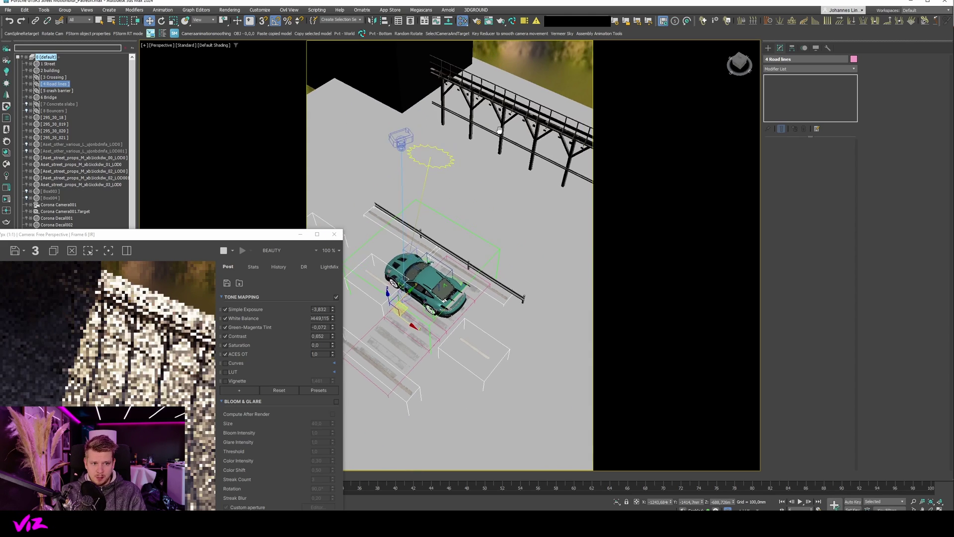
scroll(483, 145, "up", 3)
scroll(483, 145, "up", 3)
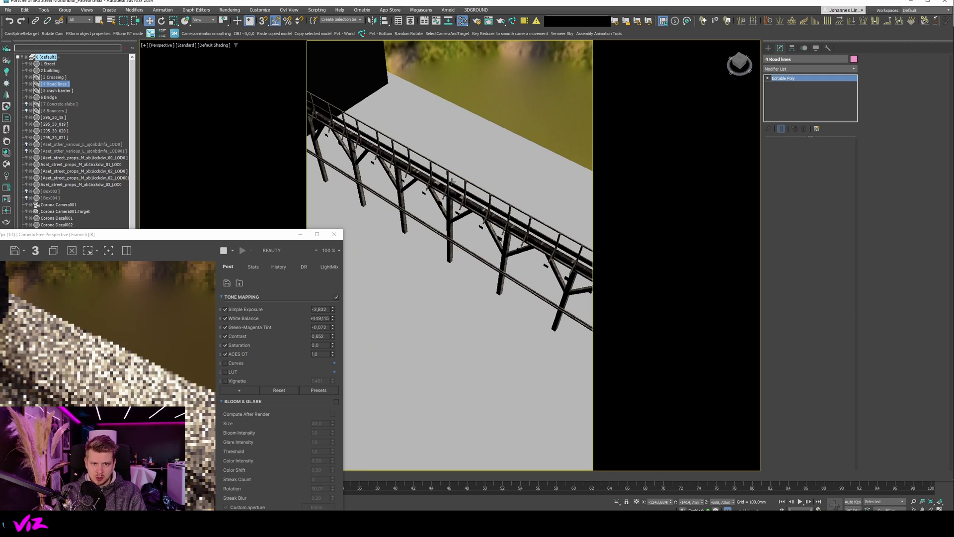
Step: Select the bridge, return to the camera view, and show the top and camera views side by side
left_click(452, 182)
middle_click_drag(451, 182, 442, 116, "alt")
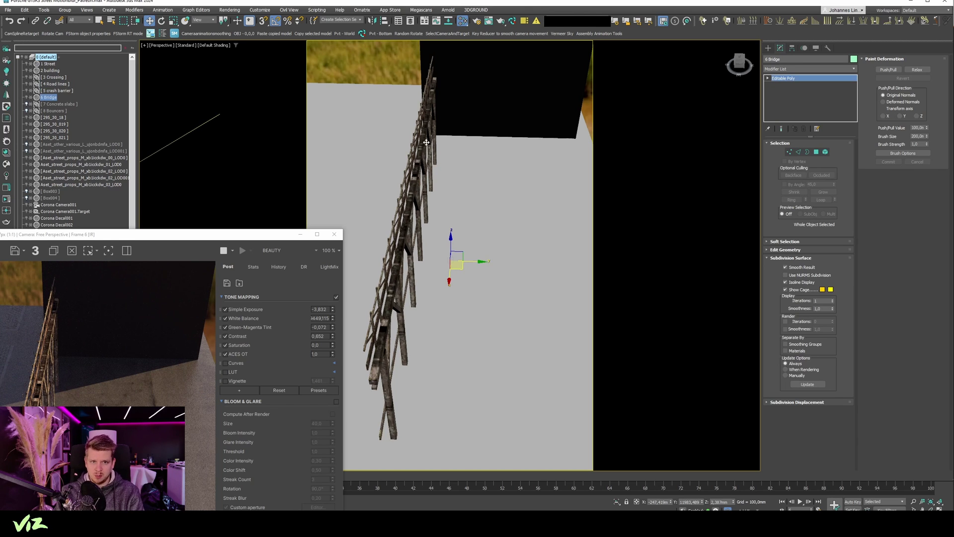
middle_click_drag(426, 142, 333, 219, "alt")
key("c")
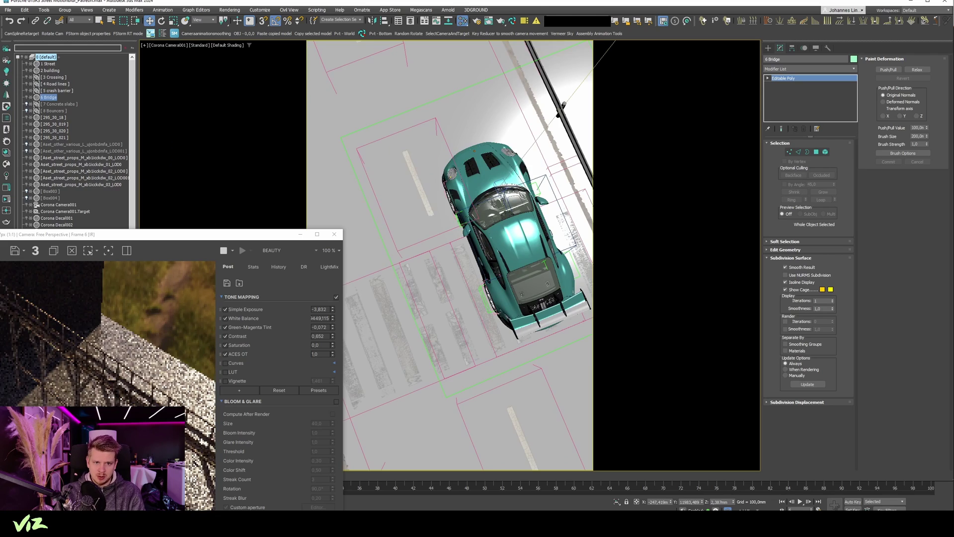
left_click_drag(231, 235, 338, 24)
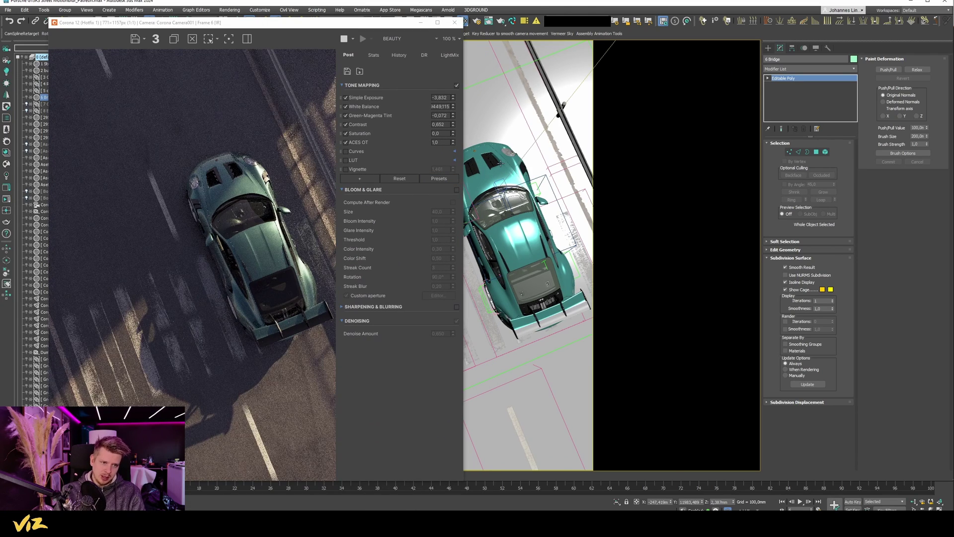
key("alt+w")
scroll(501, 163, "down", 4)
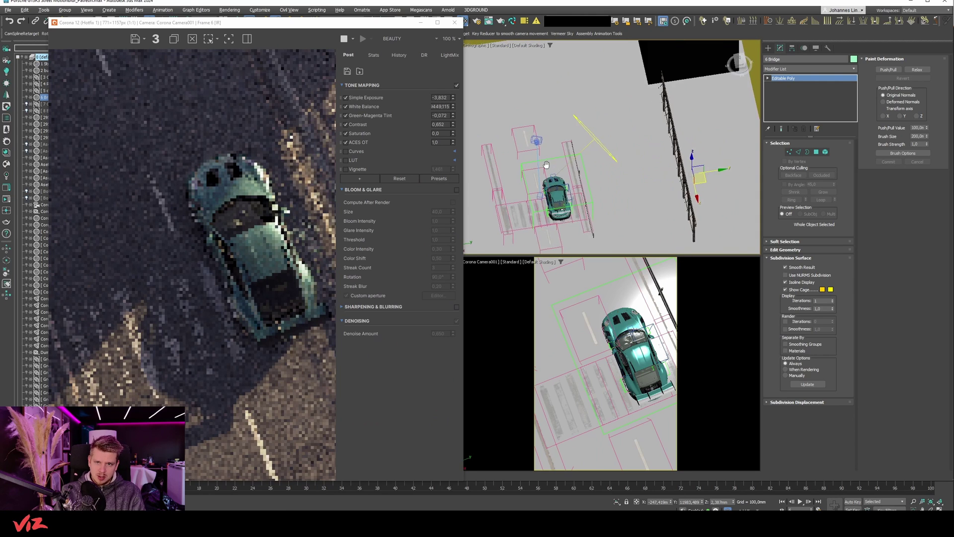
mouse_move(746, 114)
middle_mouse_down()
mouse_move(626, 135)
mouse_move(547, 132)
middle_mouse_up()
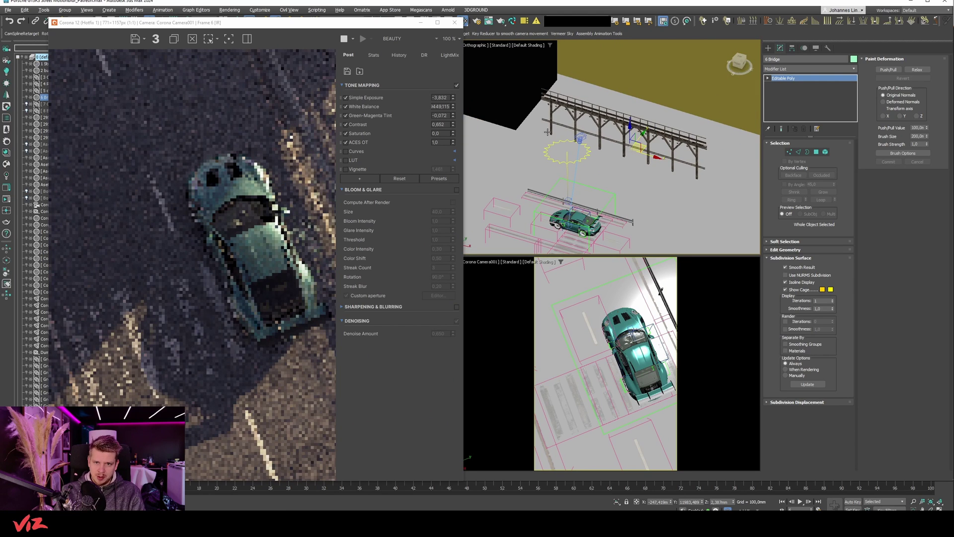
Step: Shift the bridge along Y until its shadow stripes cross the car and crosswalk
left_click_drag(638, 147, 636, 148)
scroll(279, 166, "up", 2)
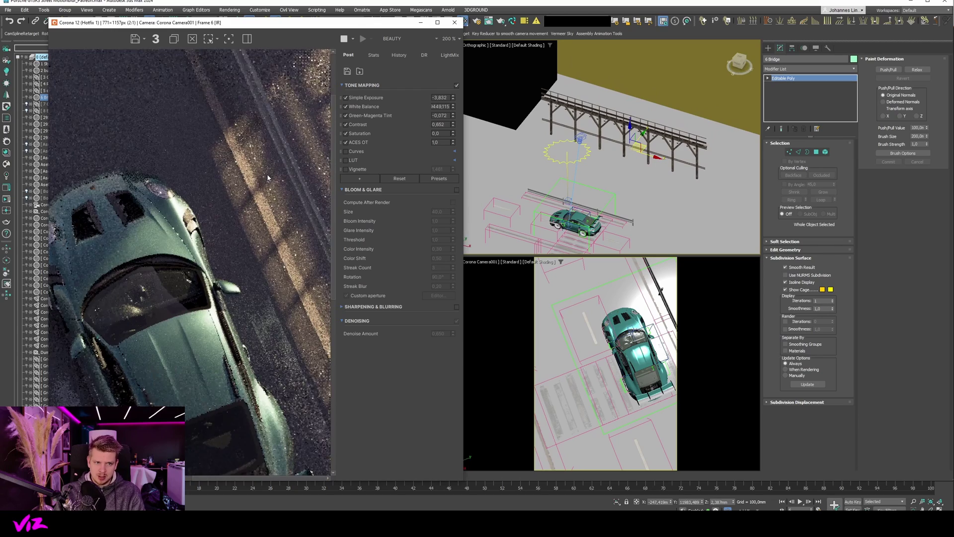
scroll(299, 159, "down", 2)
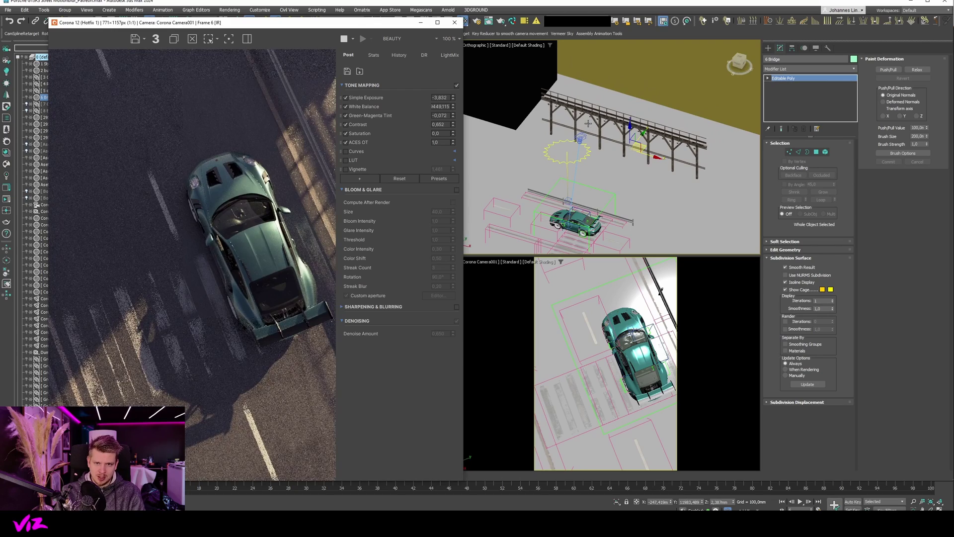
middle_click_drag(636, 141, 629, 153, "alt")
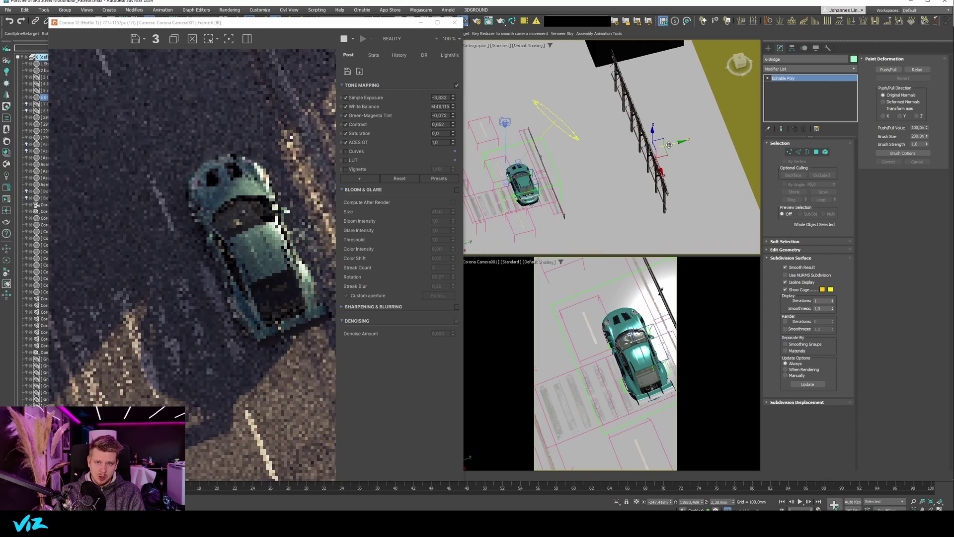
left_click_drag(629, 152, 624, 154)
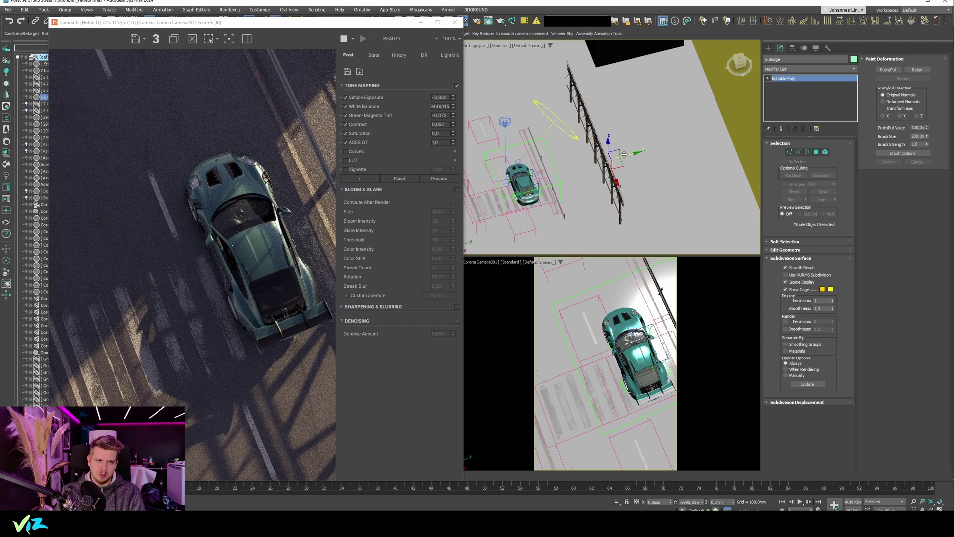
left_click_drag(623, 154, 636, 153)
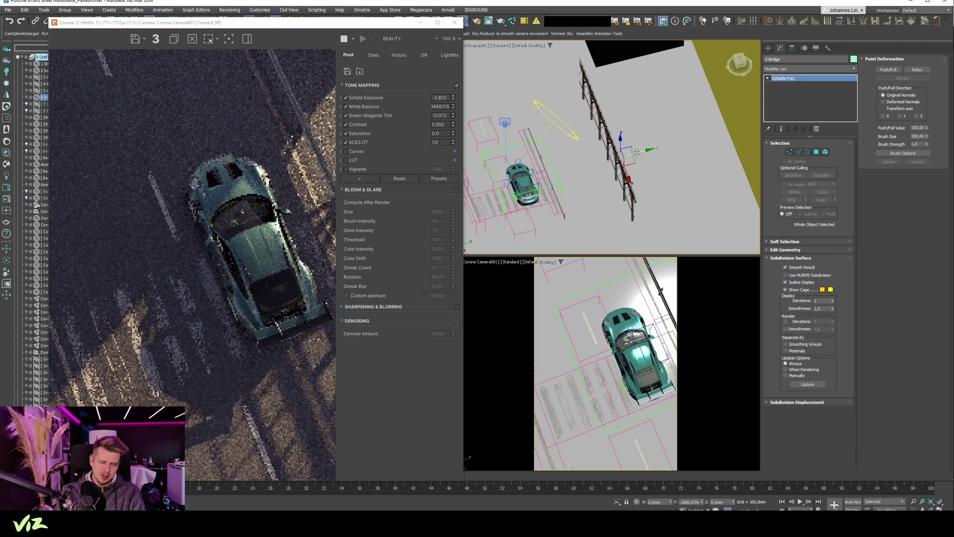
left_click_drag(636, 153, 631, 150)
left_click_drag(280, 23, 349, 33)
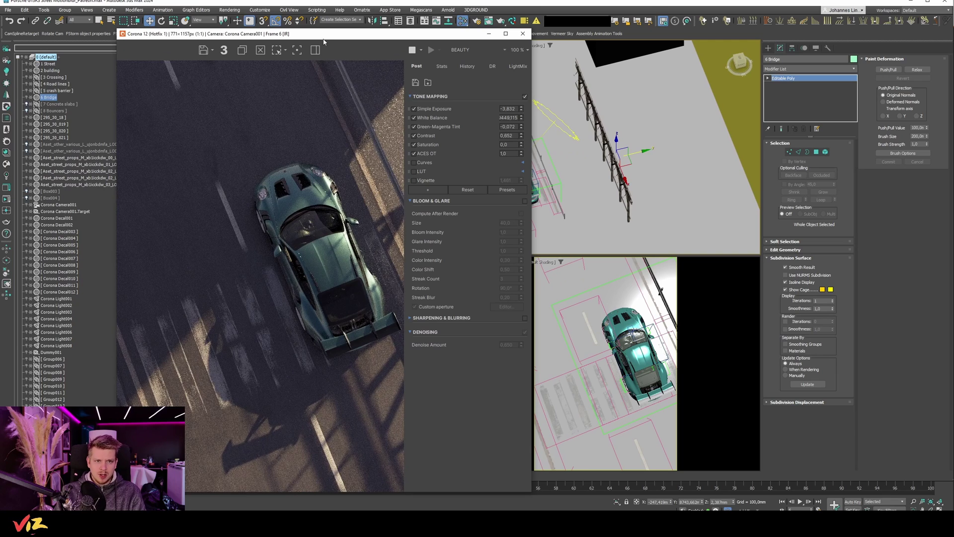
scroll(278, 172, "down", 3)
scroll(301, 264, "up", 3)
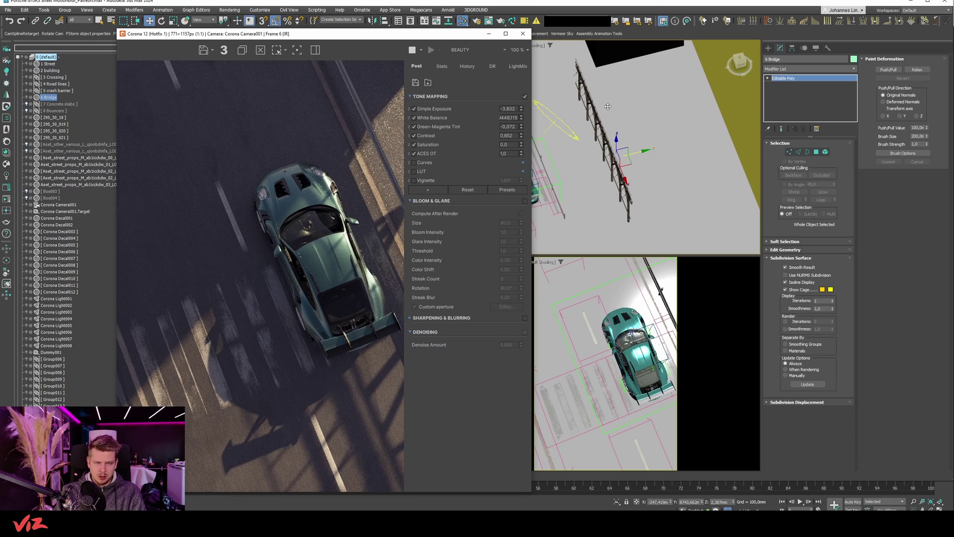
left_click_drag(400, 37, 412, 20)
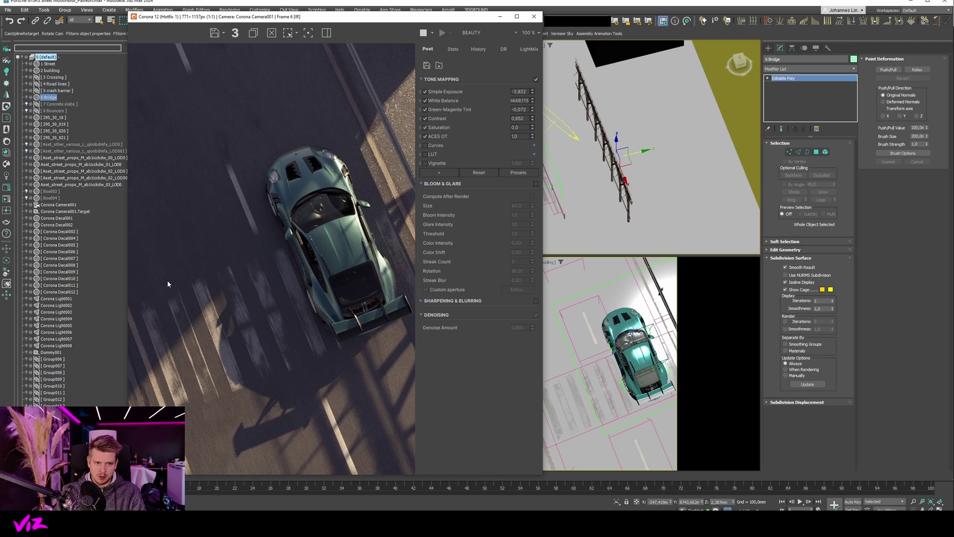
Step: Capture the frame buffer region and circle the car roof and body in red
key("ctrl+Print")
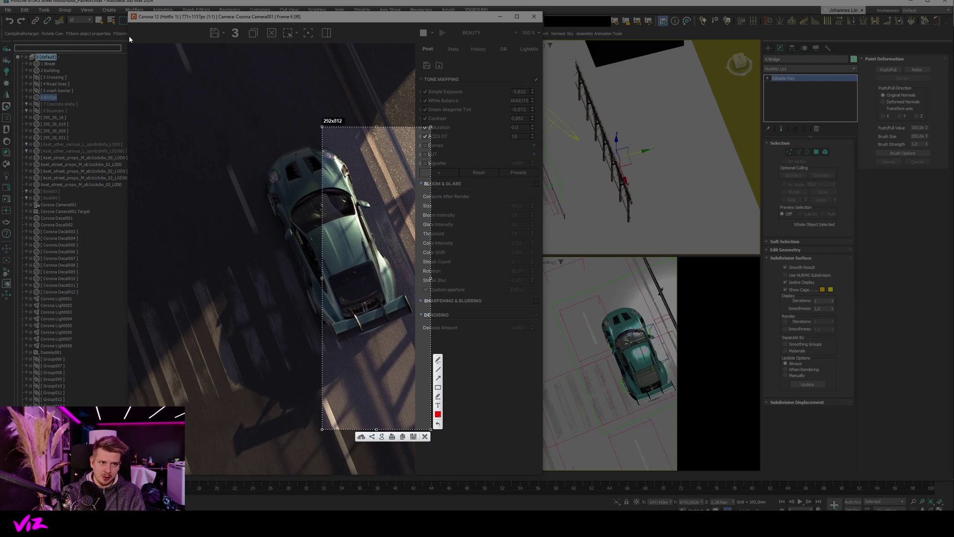
left_click_drag(129, 42, 424, 362)
left_click_drag(433, 399, 420, 477)
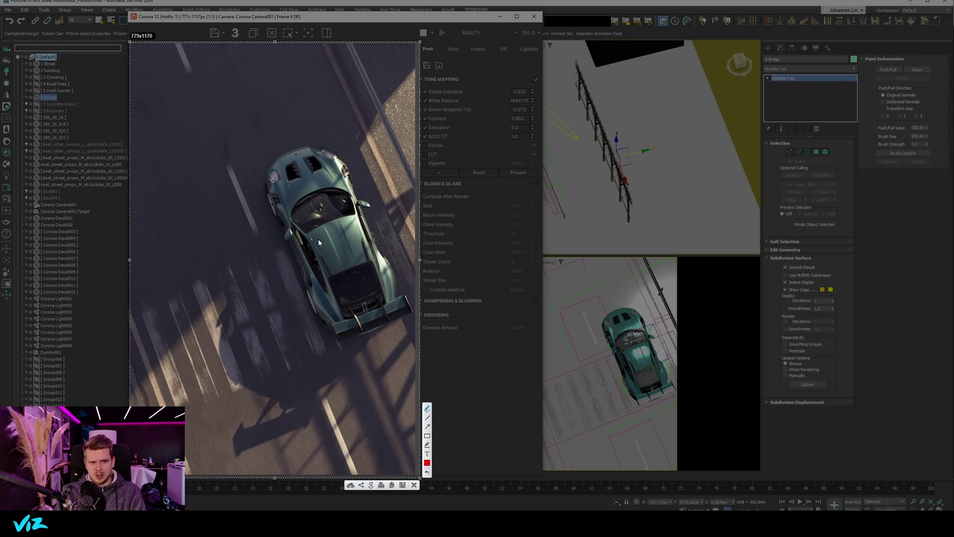
left_click_drag(319, 227, 320, 261)
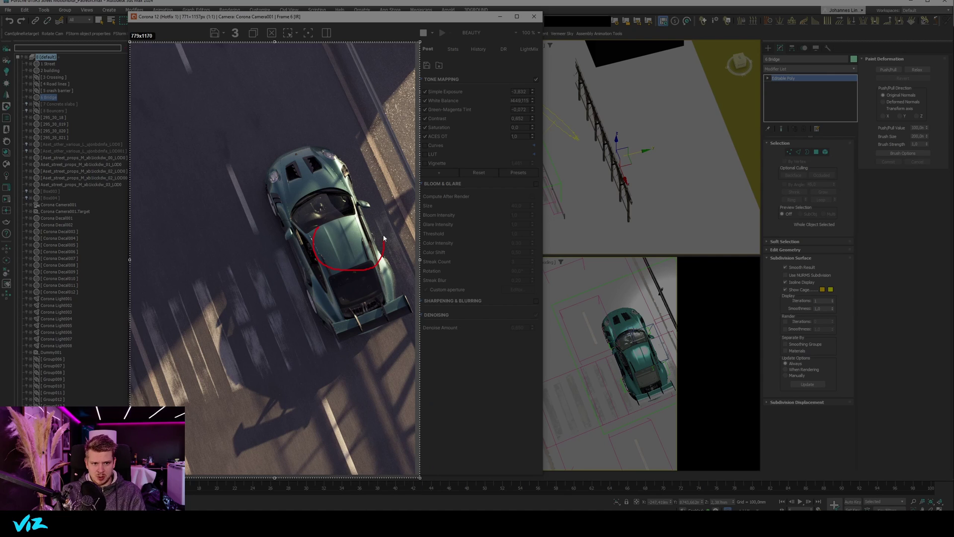
mouse_move(360, 301)
left_mouse_down()
mouse_move(267, 476)
mouse_move(387, 473)
left_mouse_up()
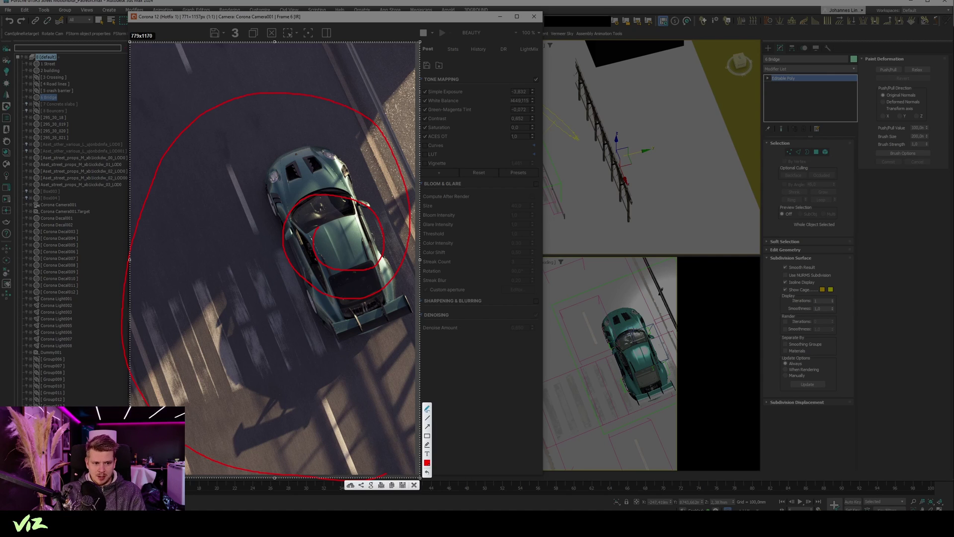
Step: Scribble red zigzags over the lower-left bridge shadows, undoing stray strokes
left_click_drag(147, 400, 188, 467)
left_click_drag(202, 387, 228, 439)
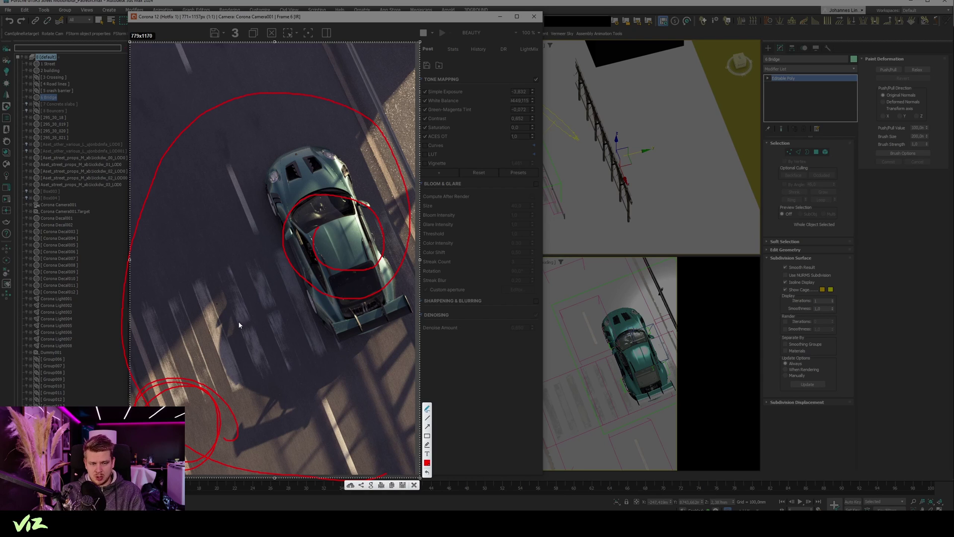
key("ctrl+z")
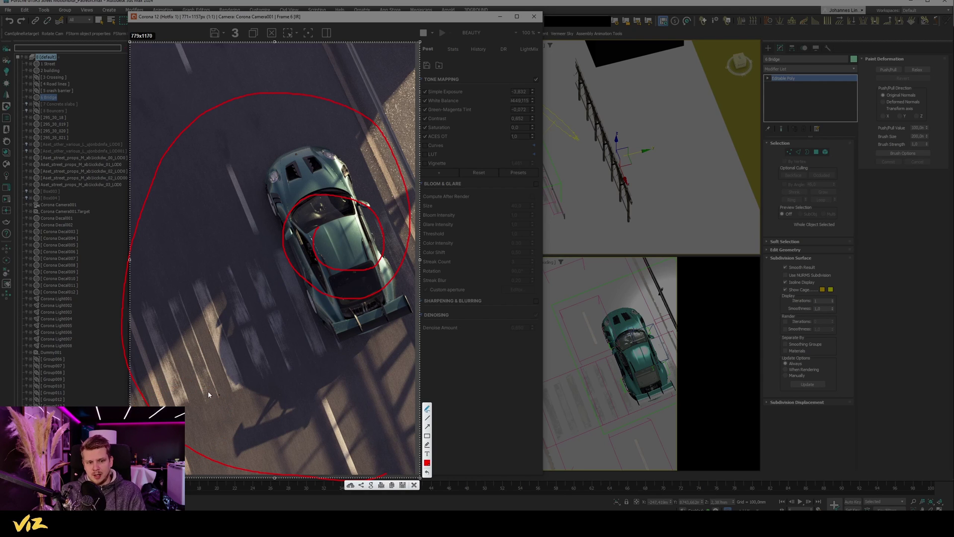
left_click_drag(163, 273, 280, 450)
key("ctrl+z")
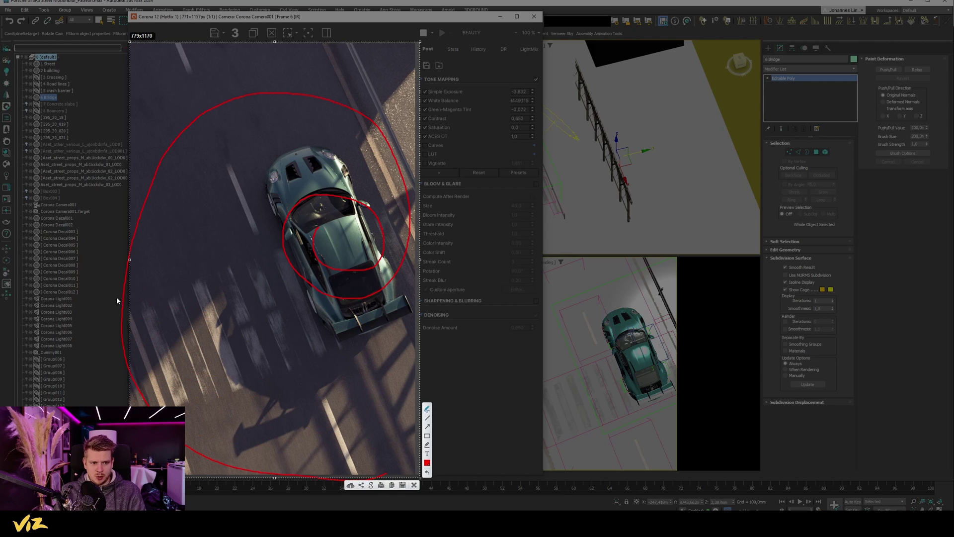
left_click_drag(132, 322, 196, 314)
left_click_drag(231, 344, 186, 467)
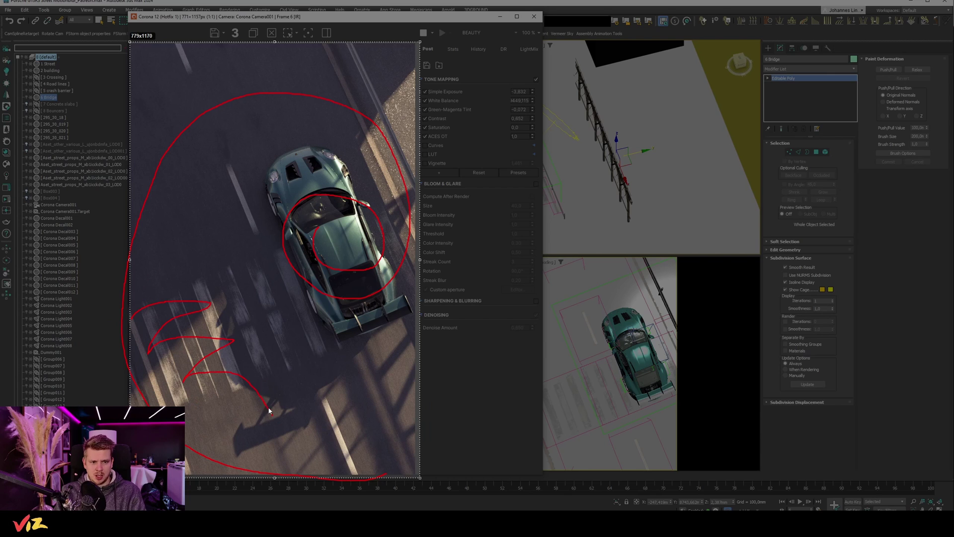
mouse_move(195, 403)
left_mouse_down()
mouse_move(138, 277)
mouse_move(146, 283)
left_mouse_up()
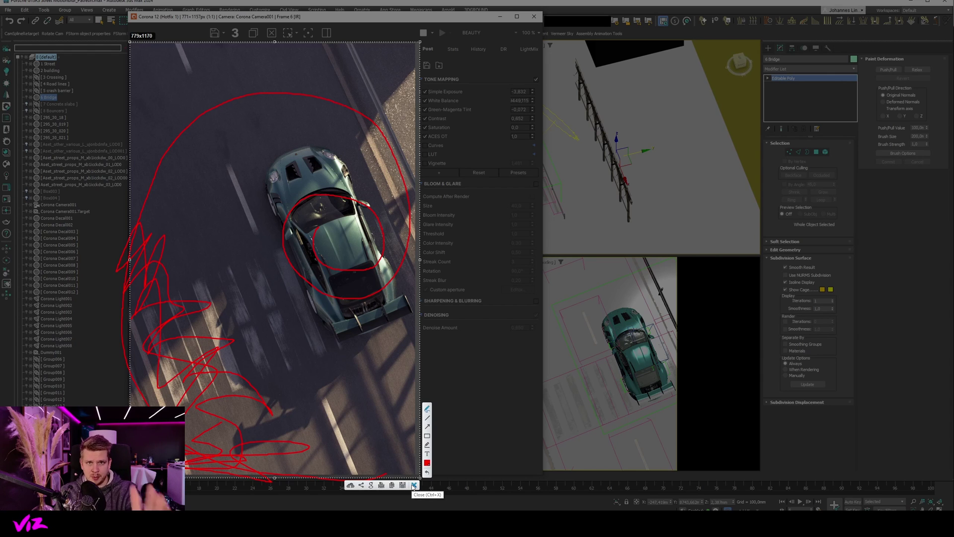
Step: Dismiss the annotation and refresh the interactive Corona render
left_click(414, 486)
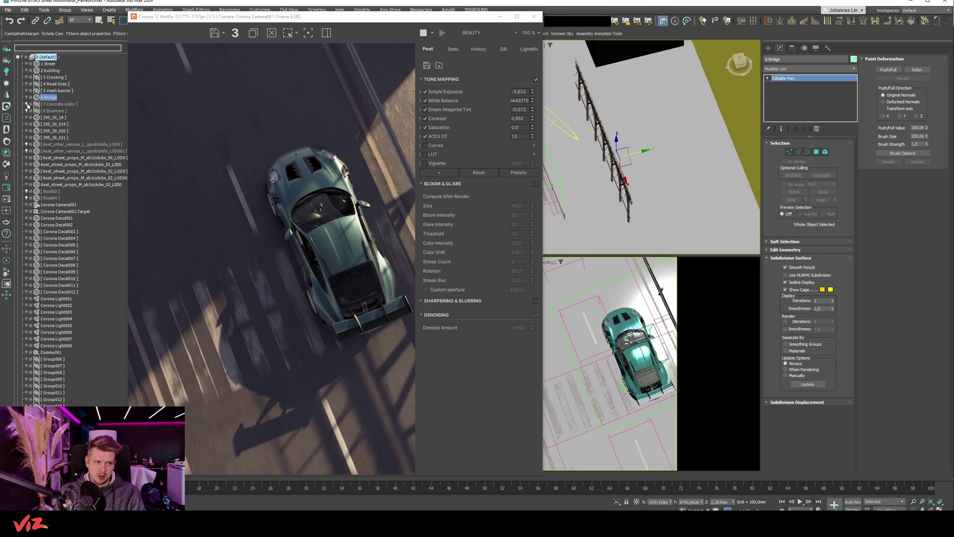
left_click(26, 147)
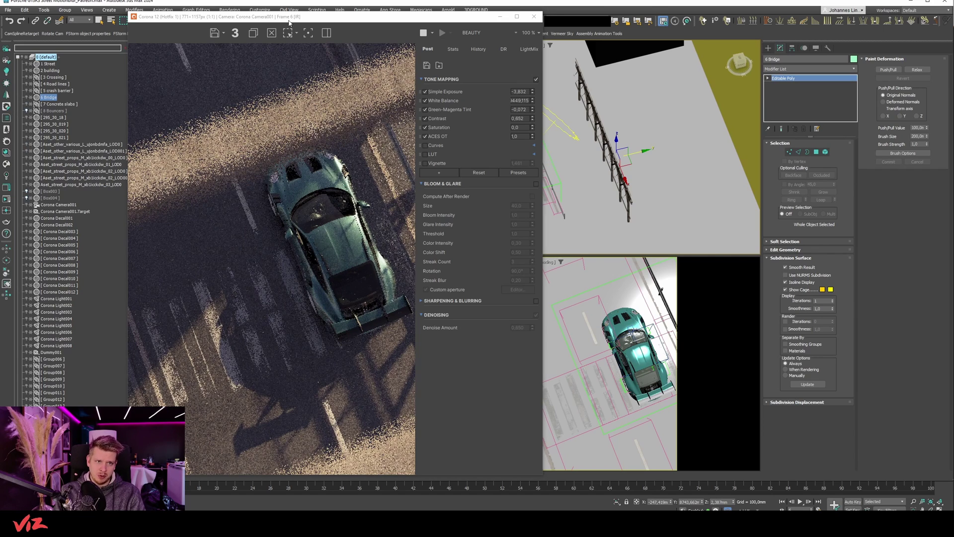
left_click_drag(293, 20, 217, 15)
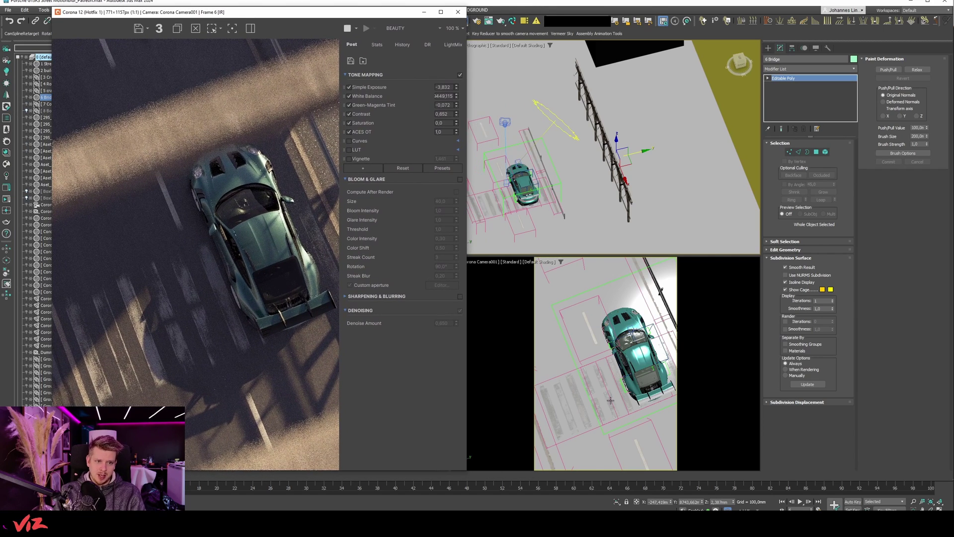
left_click(589, 379)
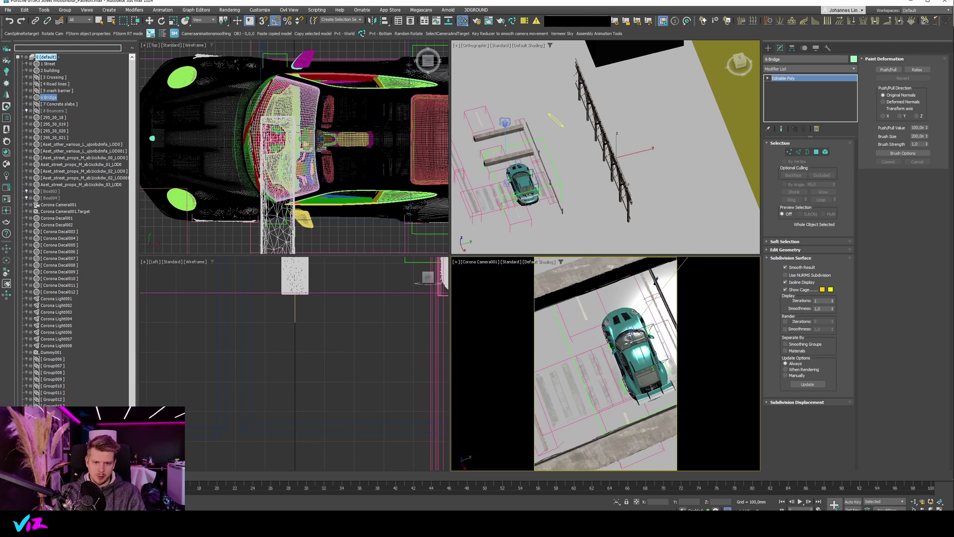
key("w")
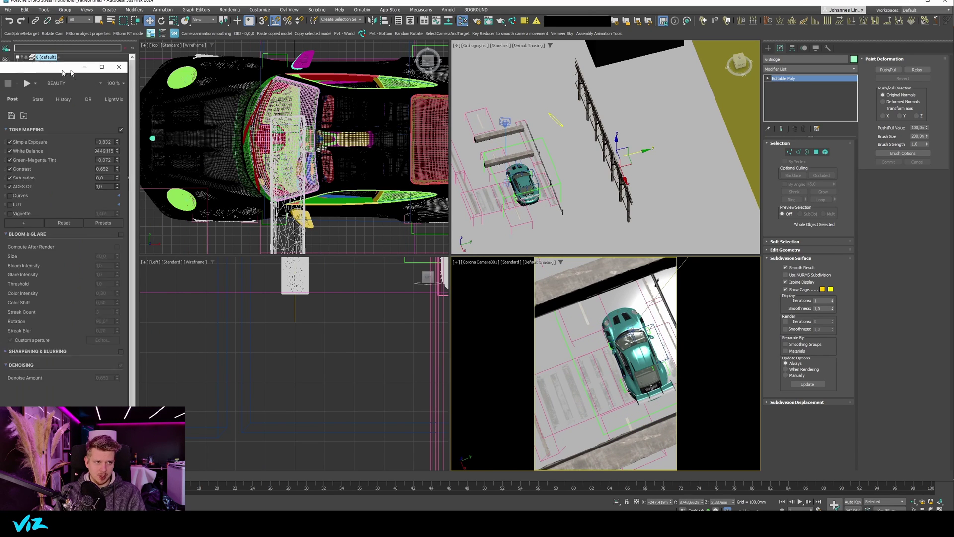
left_click(62, 71)
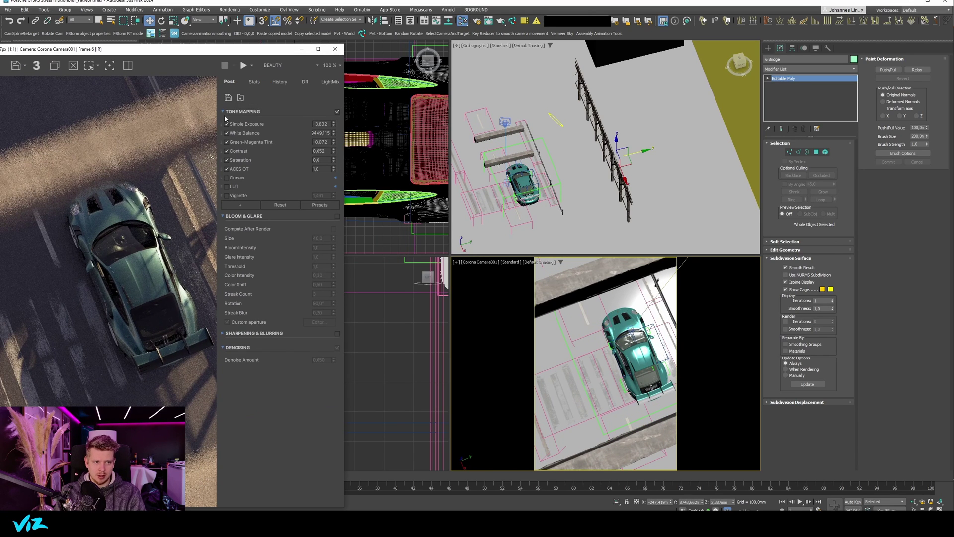
Step: Orbit the viewport and select the 8 Bouncers object
scroll(595, 132, "down", 5)
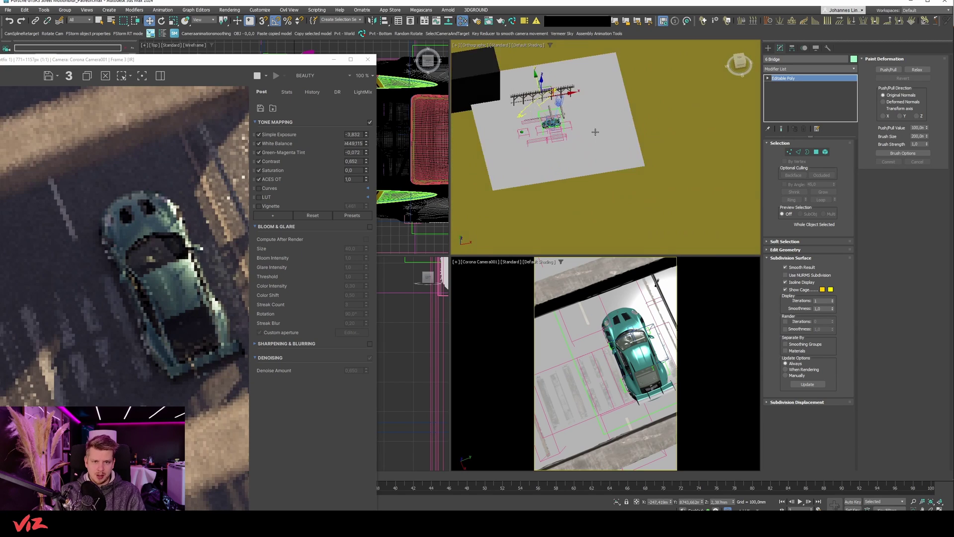
middle_click_drag(595, 132, 616, 133, "alt")
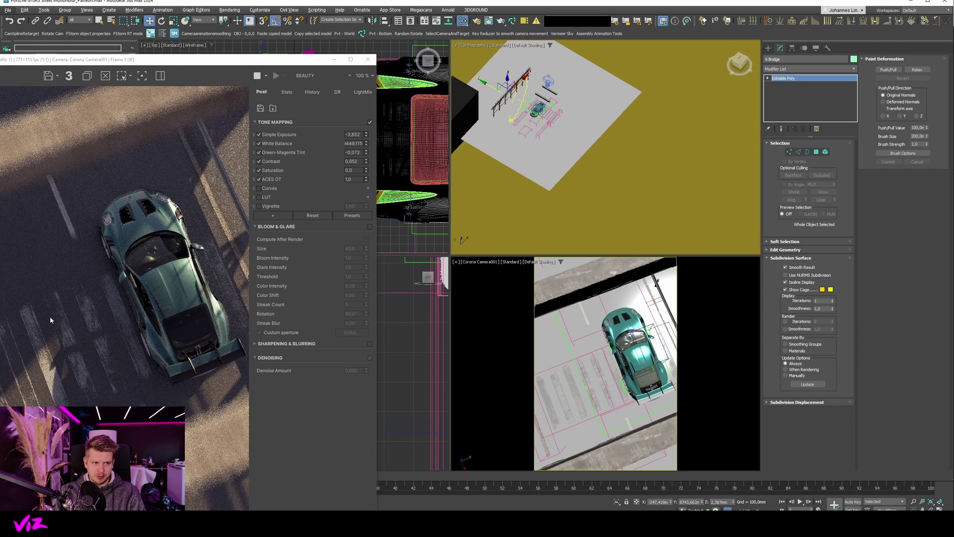
left_click_drag(174, 68, 237, 183)
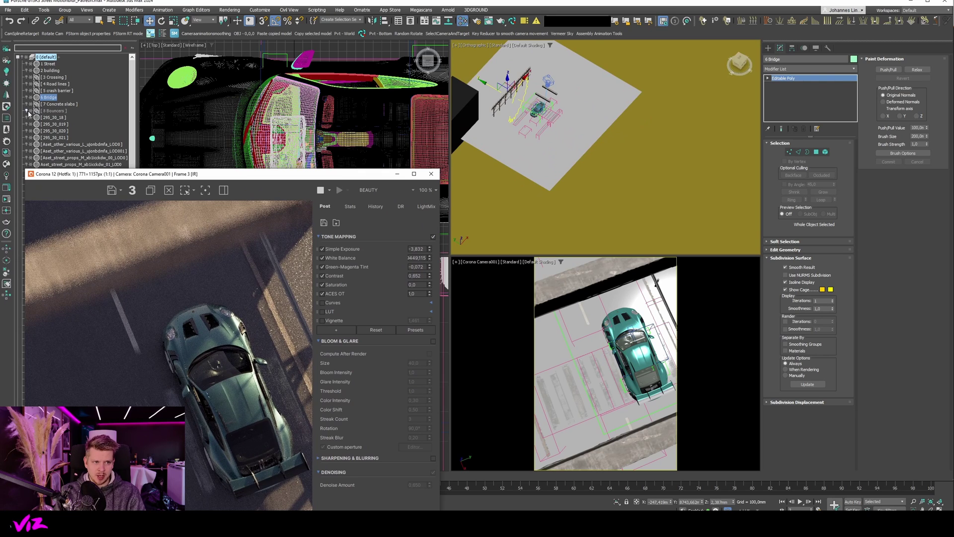
scroll(656, 92, "up", 3)
scroll(656, 92, "up", 2)
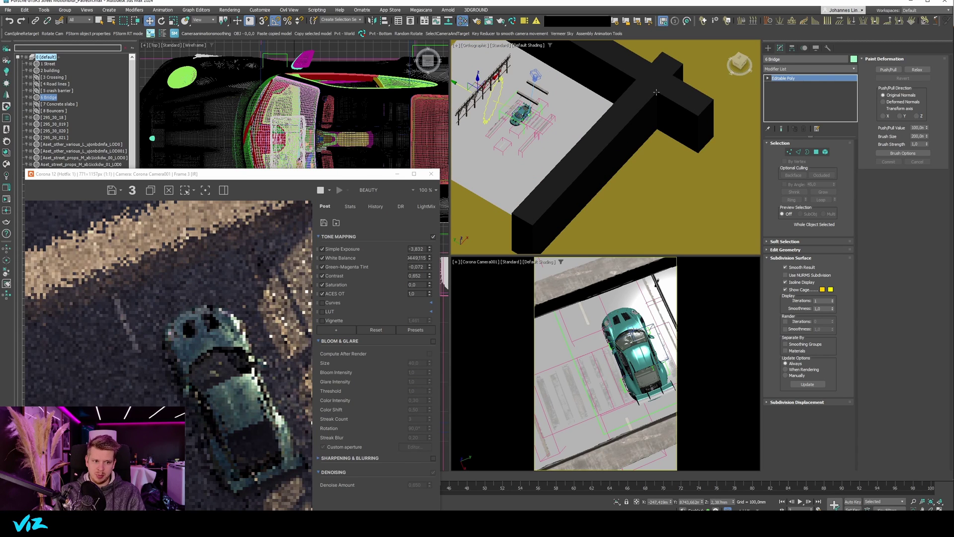
left_click(584, 107)
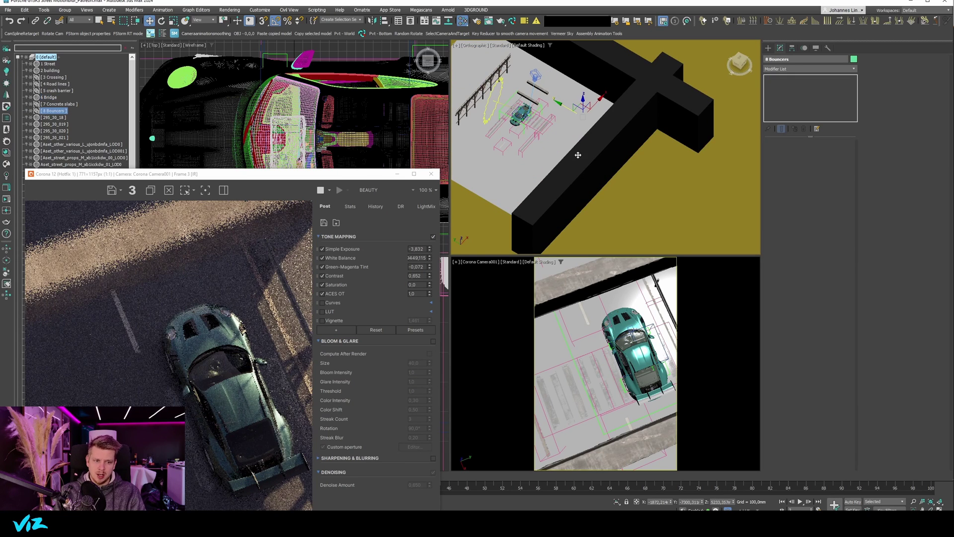
left_click_drag(254, 176, 293, 63)
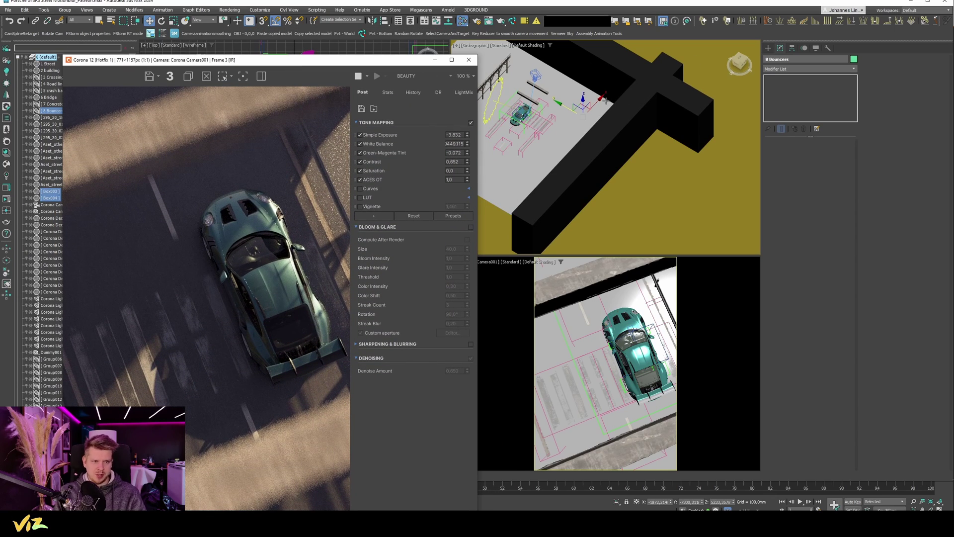
Step: Capture the render, mark the shadow beside the car with an arrow, circle the car, then close it
key("Print")
left_click_drag(65, 105, 355, 511)
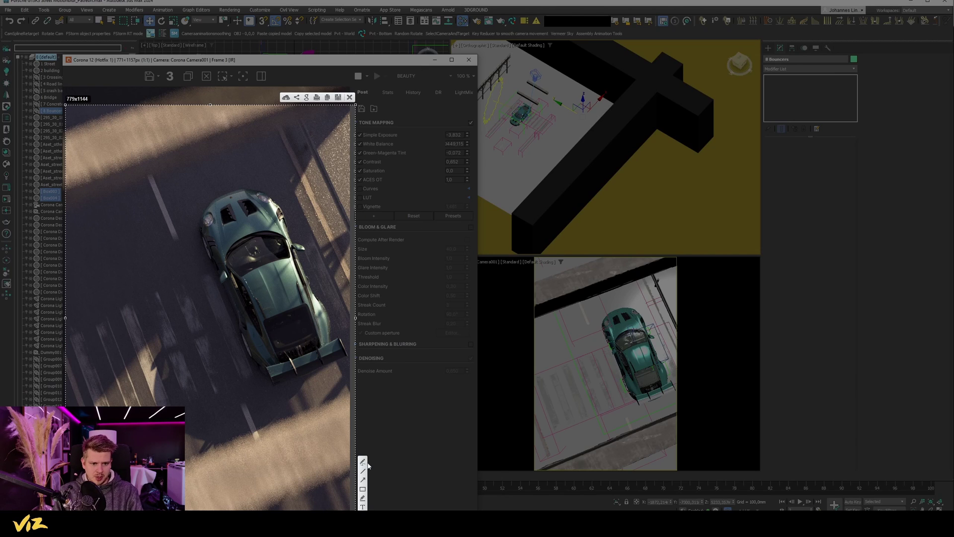
left_click_drag(152, 405, 215, 400)
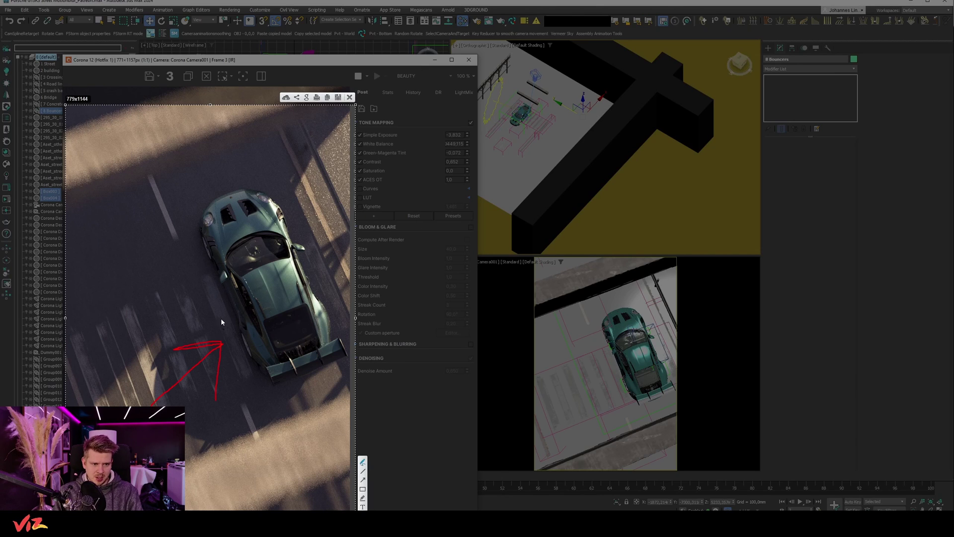
left_click_drag(199, 217, 267, 271)
key("Return")
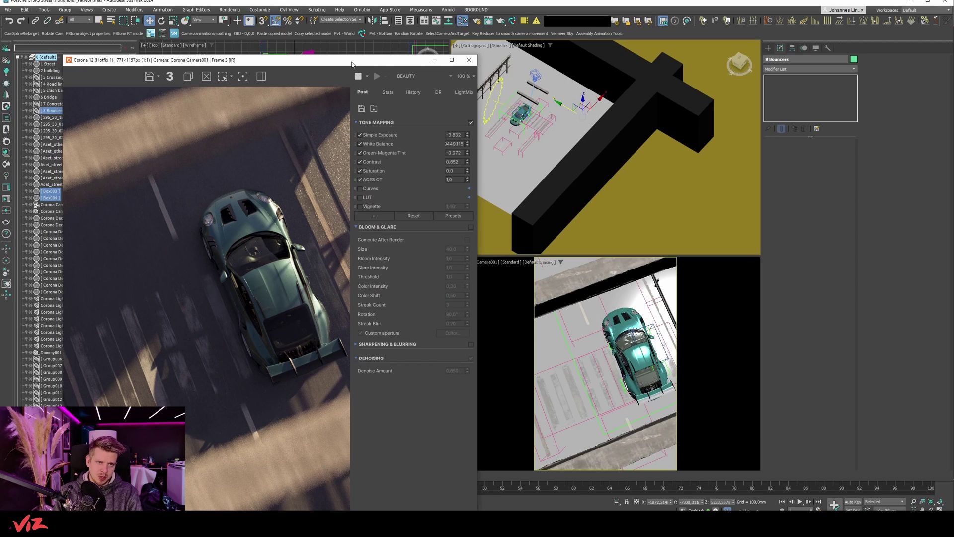
mouse_move(298, 59)
left_mouse_down()
mouse_move(310, 25)
mouse_move(417, 20)
mouse_move(335, 39)
left_mouse_up()
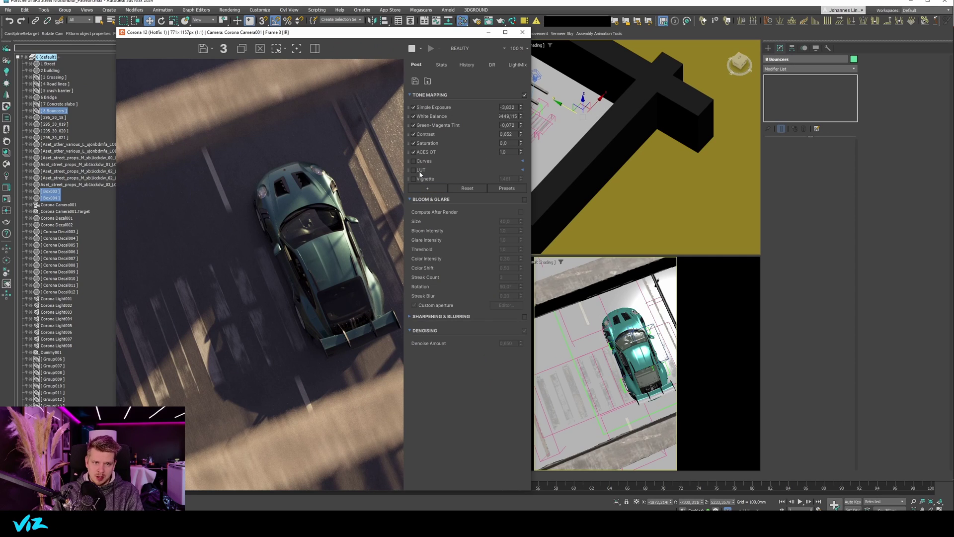
Step: Enable Curves with an added brightness point and apply the Adanmq_Advantix_400 LUT
left_click(414, 161)
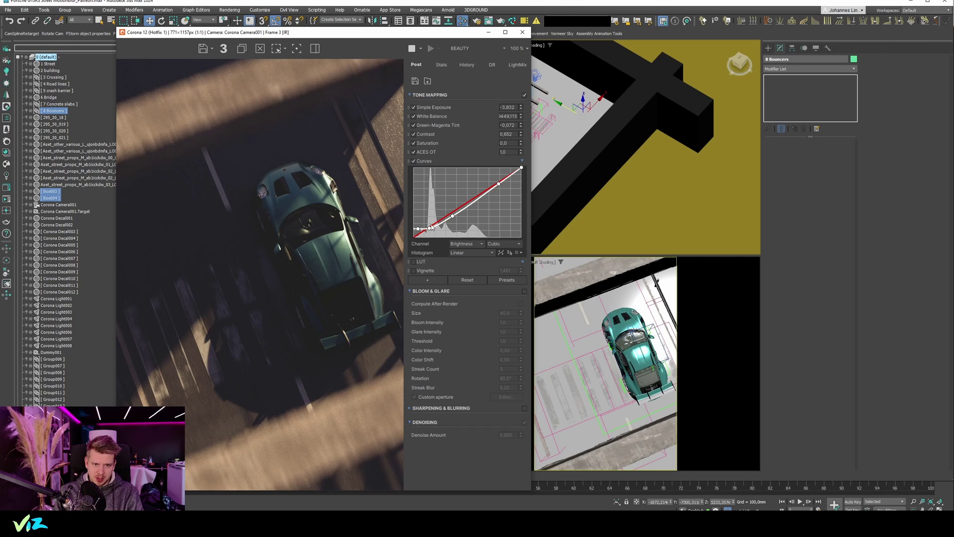
left_click(498, 184)
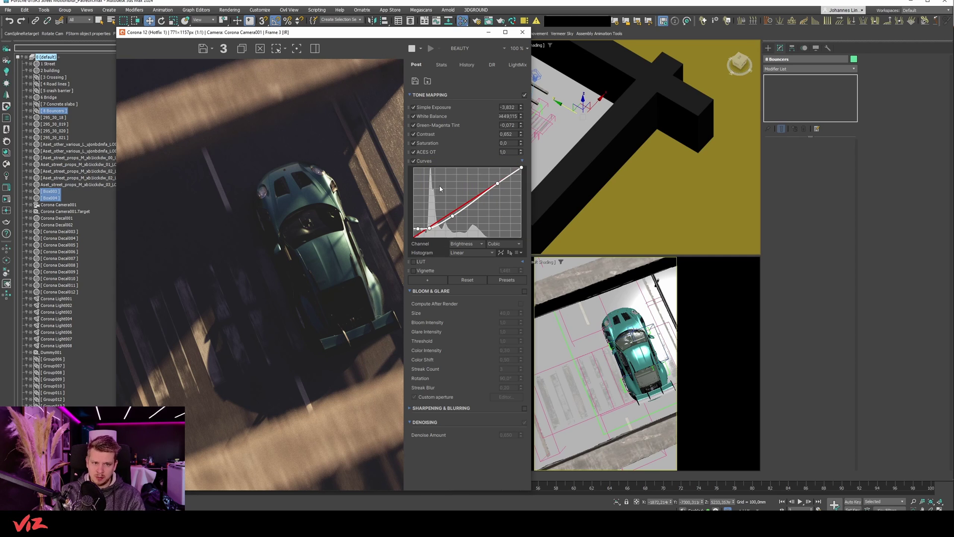
left_click(414, 262)
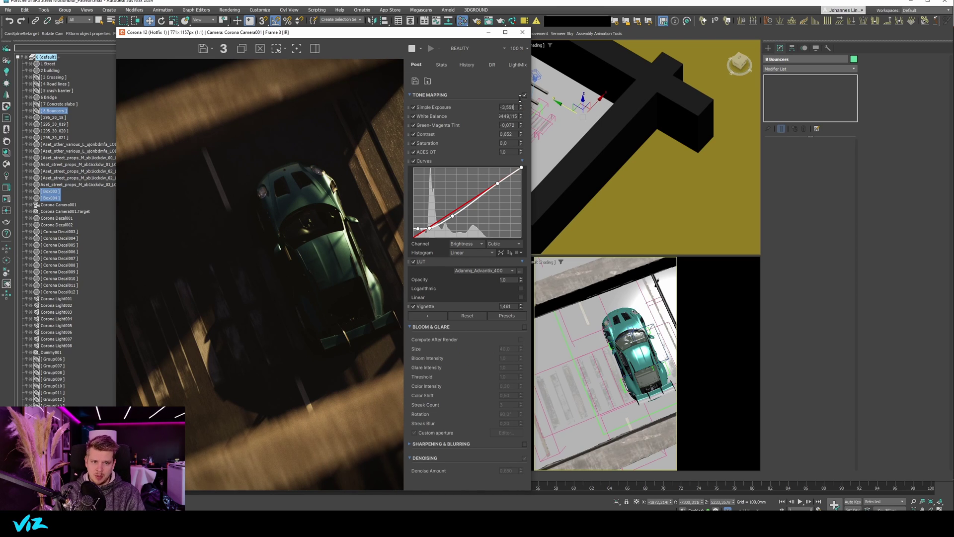
Step: Raise Simple Exposure to -2.536 and rebalance the White Balance
left_click_drag(520, 98, 520, 87)
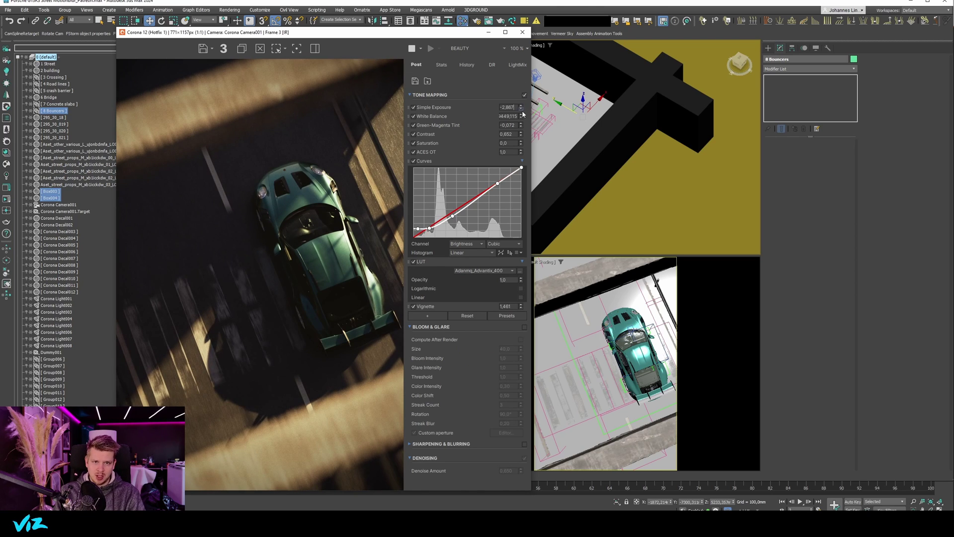
left_click_drag(522, 121, 520, 133)
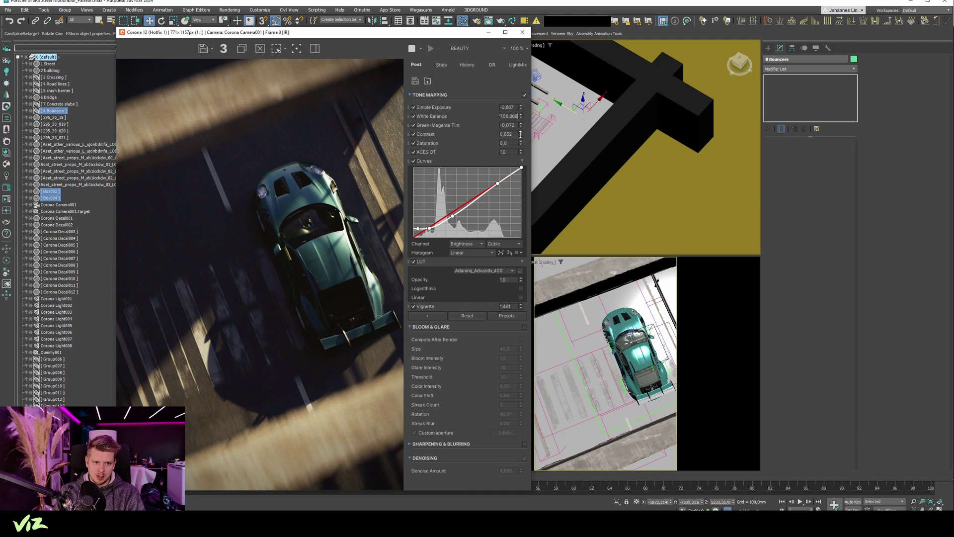
left_click_drag(520, 103, 520, 114)
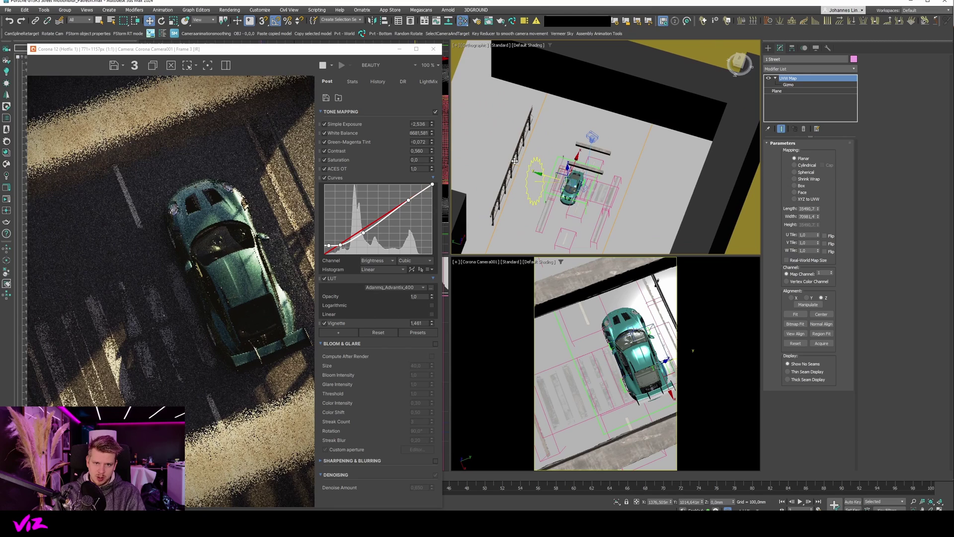
left_click(514, 158)
left_click_drag(490, 172, 459, 162)
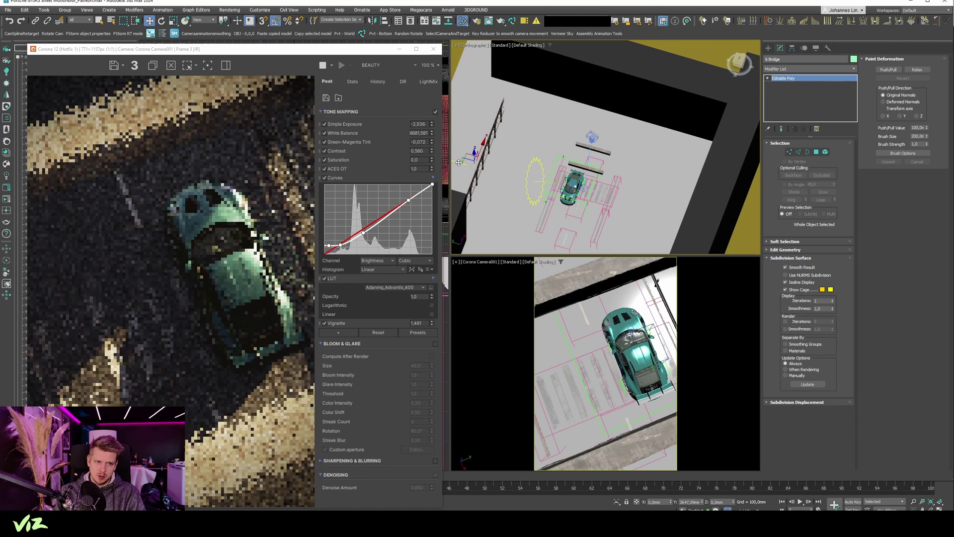
mouse_move(358, 52)
left_mouse_down()
mouse_move(525, 23)
mouse_move(487, 21)
left_mouse_up()
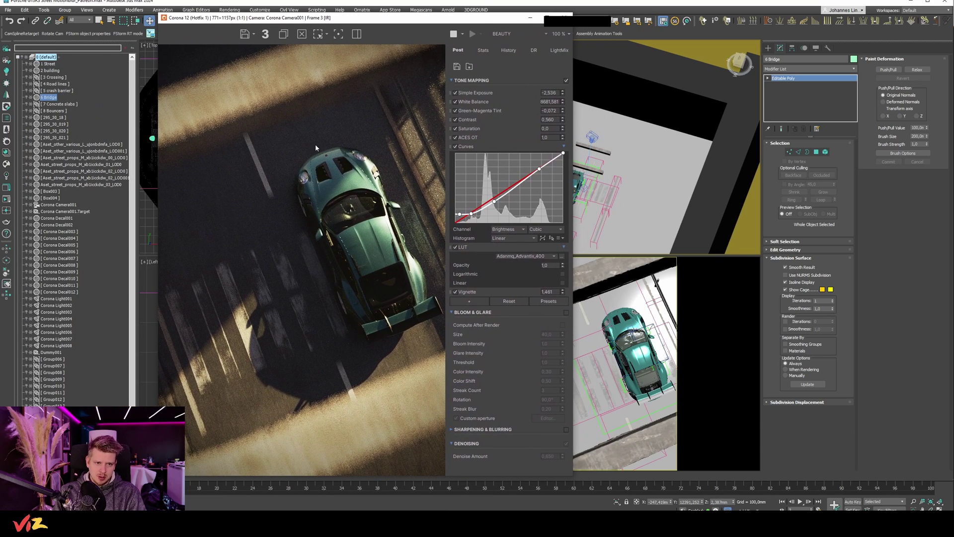
scroll(227, 79, "up", 1)
scroll(298, 164, "up", 1)
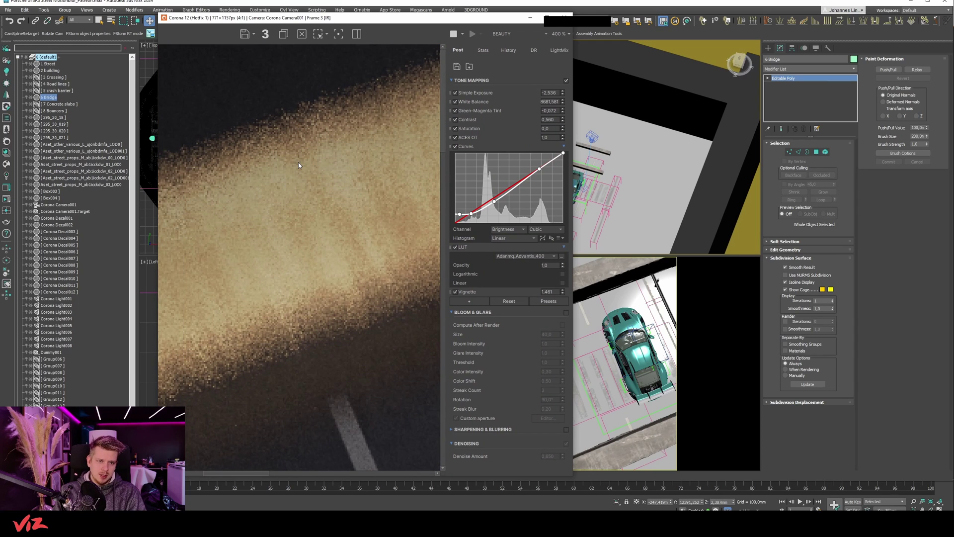
mouse_move(298, 165)
left_mouse_down()
mouse_move(324, 158)
mouse_move(323, 173)
left_mouse_up()
scroll(324, 158, "down", 2)
scroll(332, 185, "up", 2)
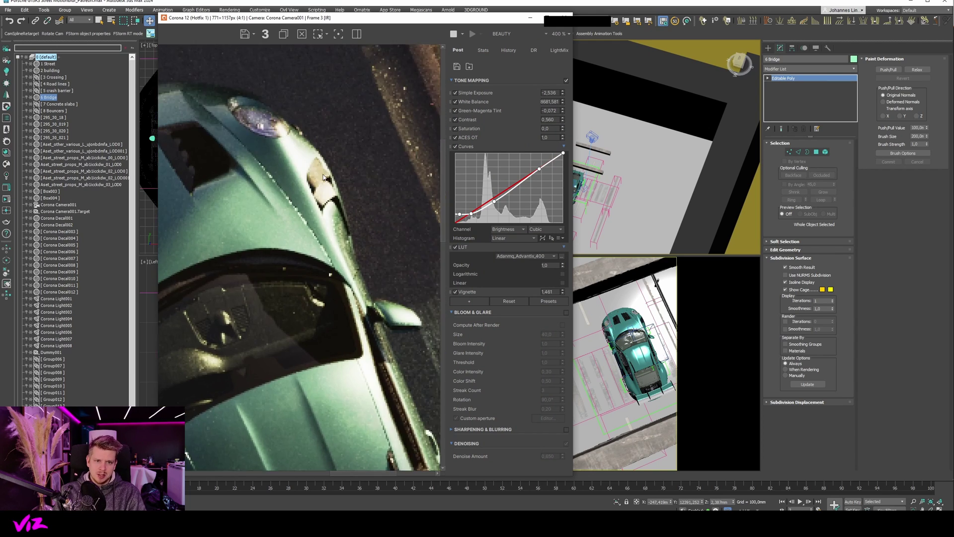
Step: Deselect the Vermeer Sky object in the scene list
scroll(323, 173, "down", 2)
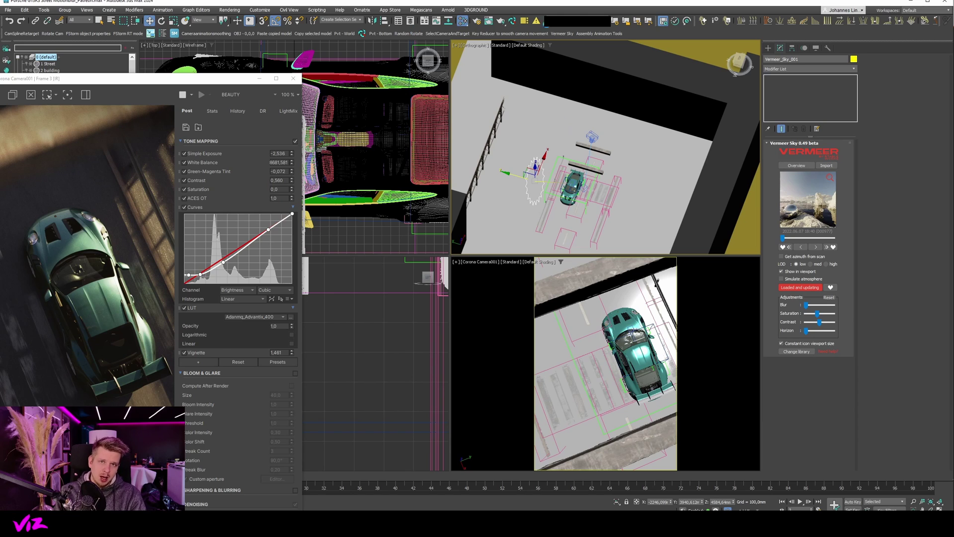
left_click(445, 56)
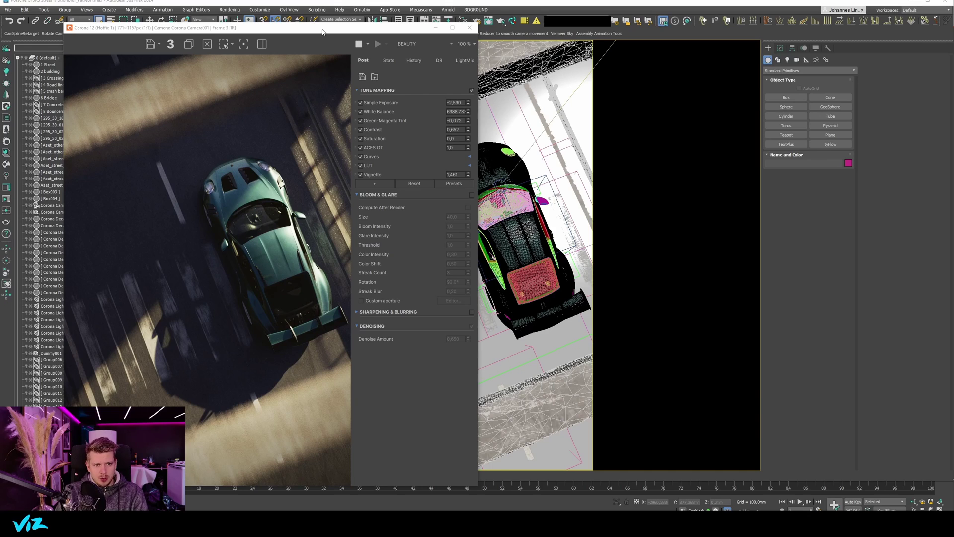
Step: Enable Bloom & Glare, zoom in on the headlight glare, and open the custom aperture editor
left_click_drag(322, 32, 340, 25)
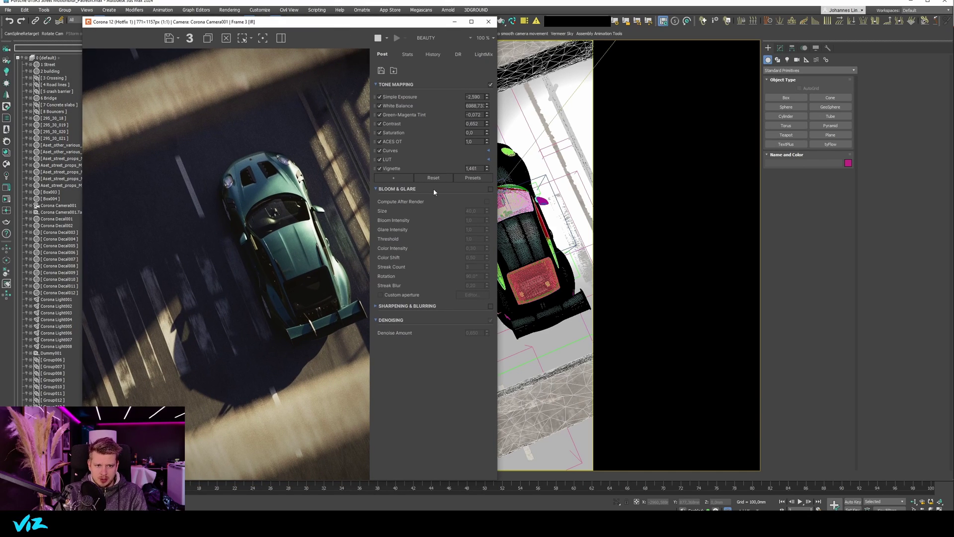
left_click(491, 189)
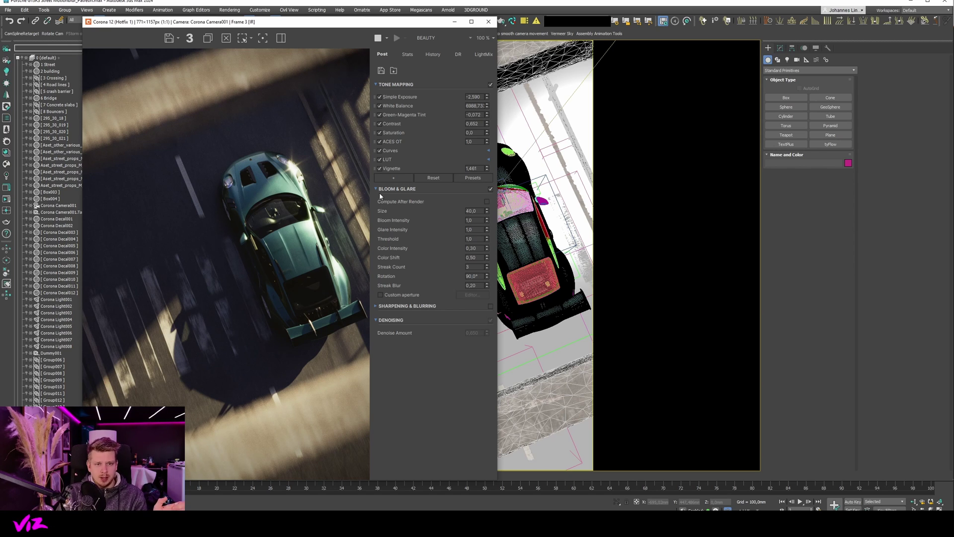
scroll(304, 197, "up", 1)
scroll(298, 208, "up", 1)
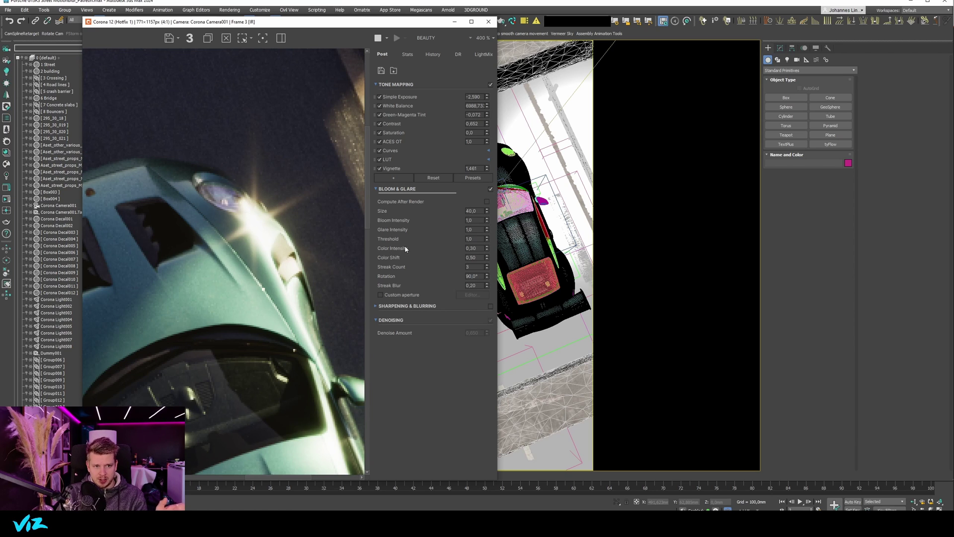
scroll(258, 281, "down", 2)
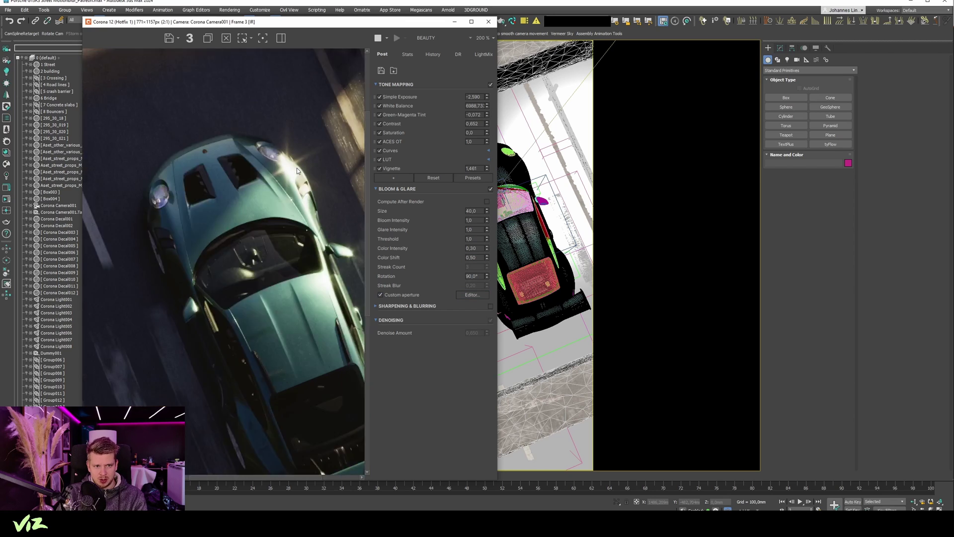
scroll(295, 171, "up", 2)
scroll(286, 242, "down", 1)
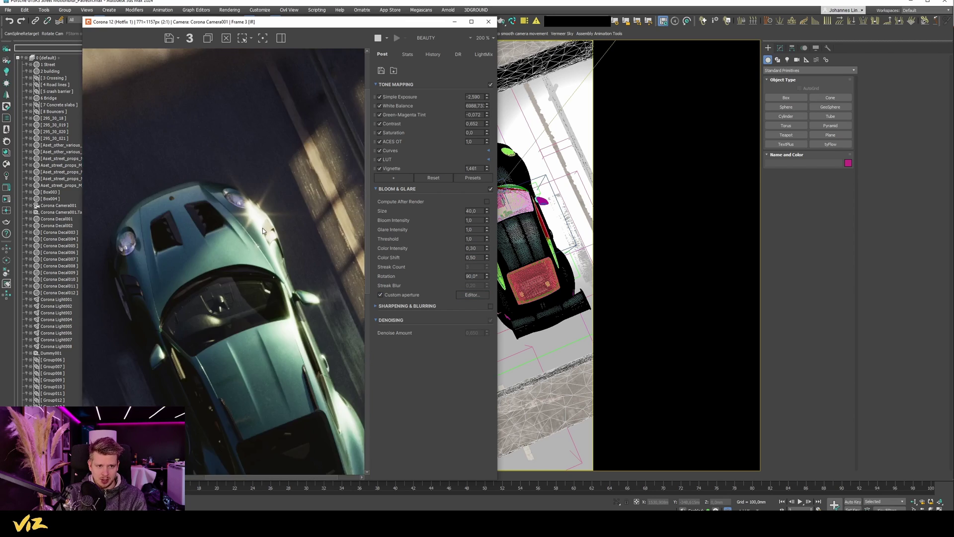
left_click(471, 295)
left_click_drag(297, 174, 530, 60)
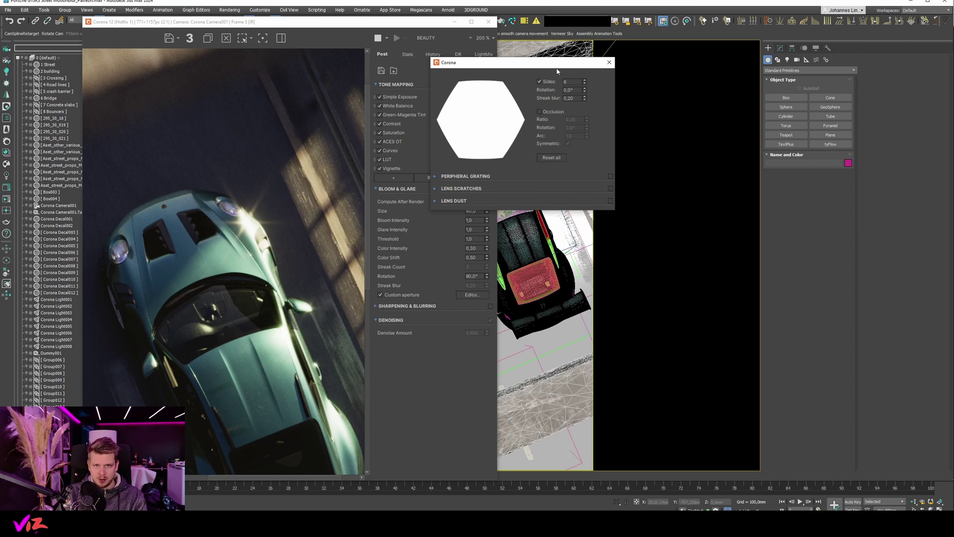
Step: Add peripheral grating and lens scratches to the aperture, checking the streak count and length
left_click(610, 175)
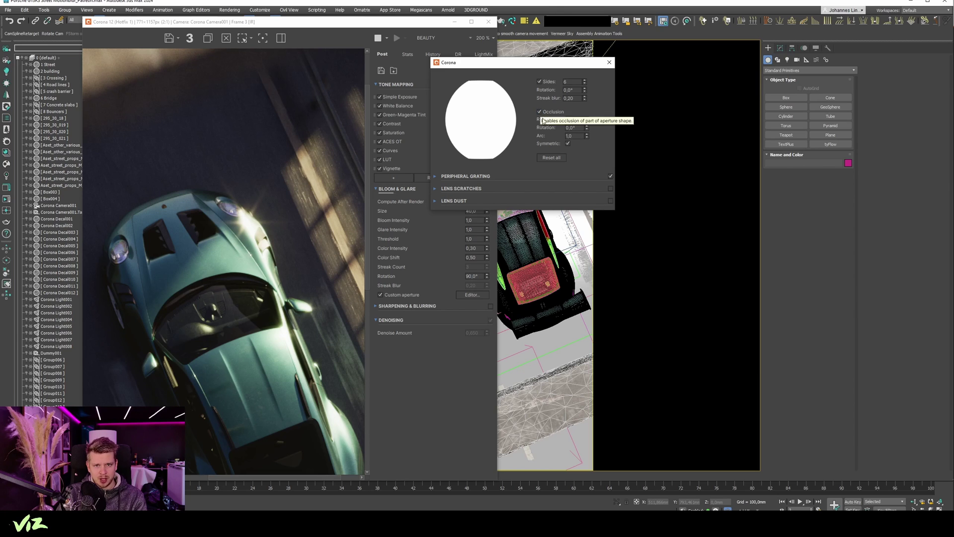
left_click(610, 188)
left_click(240, 204)
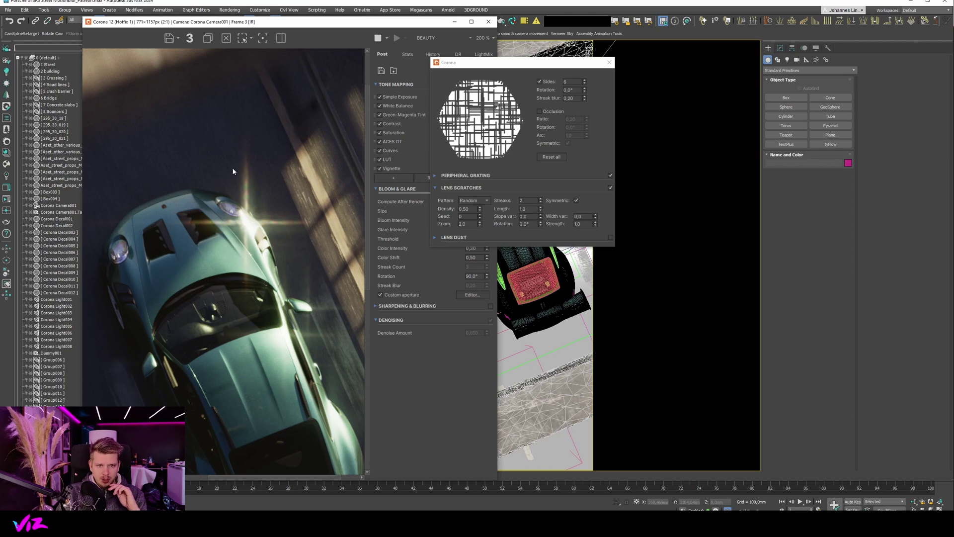
double_click(521, 200)
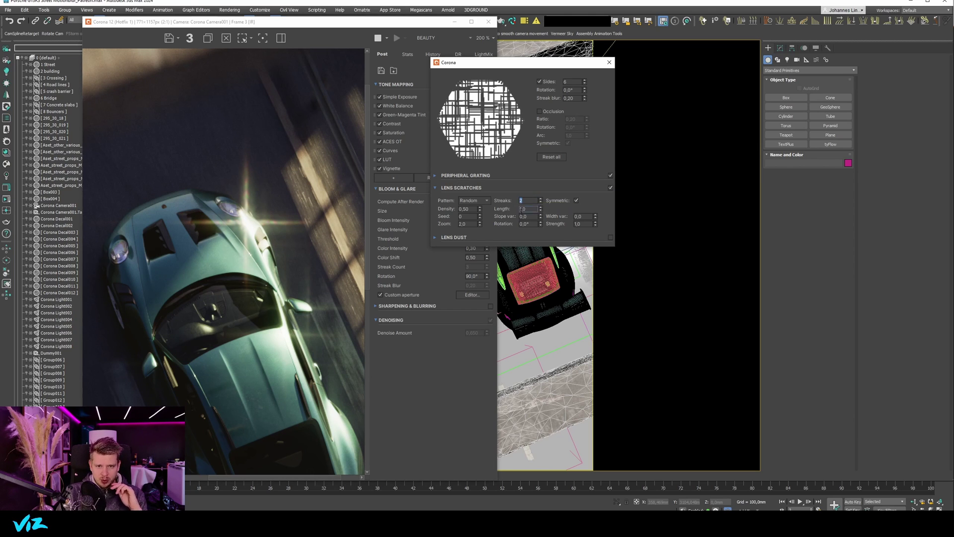
double_click(521, 209)
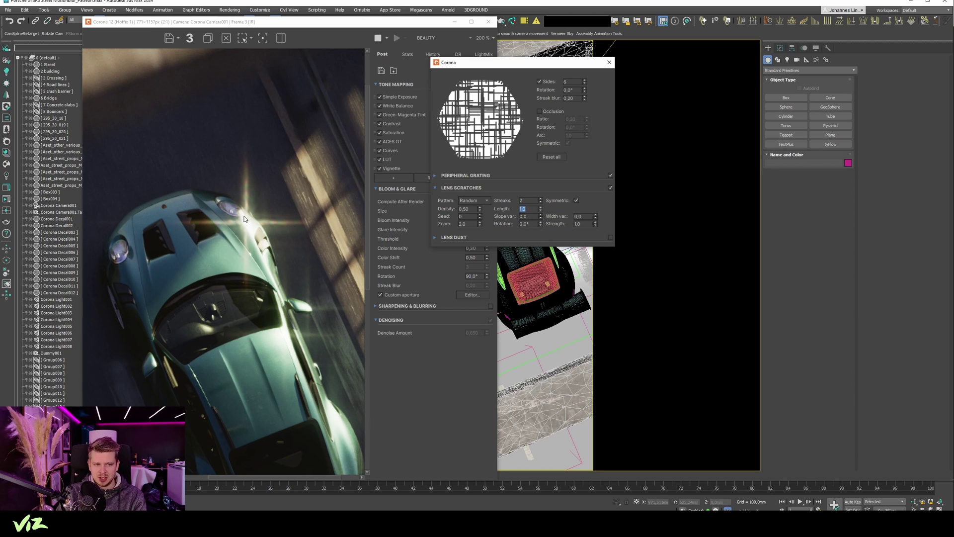
Step: Add lens dust to the aperture and close the aperture editor
left_click(610, 237)
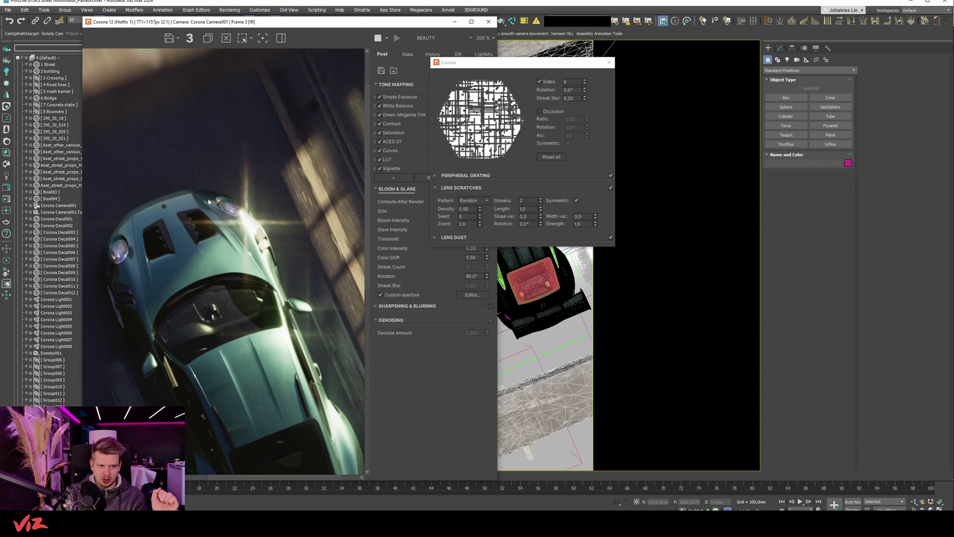
scroll(208, 201, "down", 2)
key("Escape")
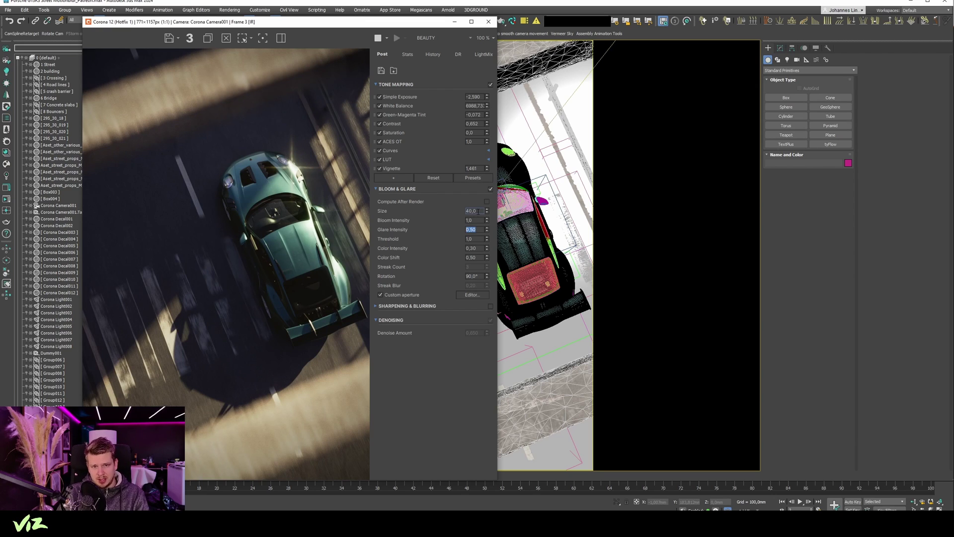
Step: Try a bloom size of 2, settle on 40, and set glare intensity to 1.0
double_click(475, 210)
type("2")
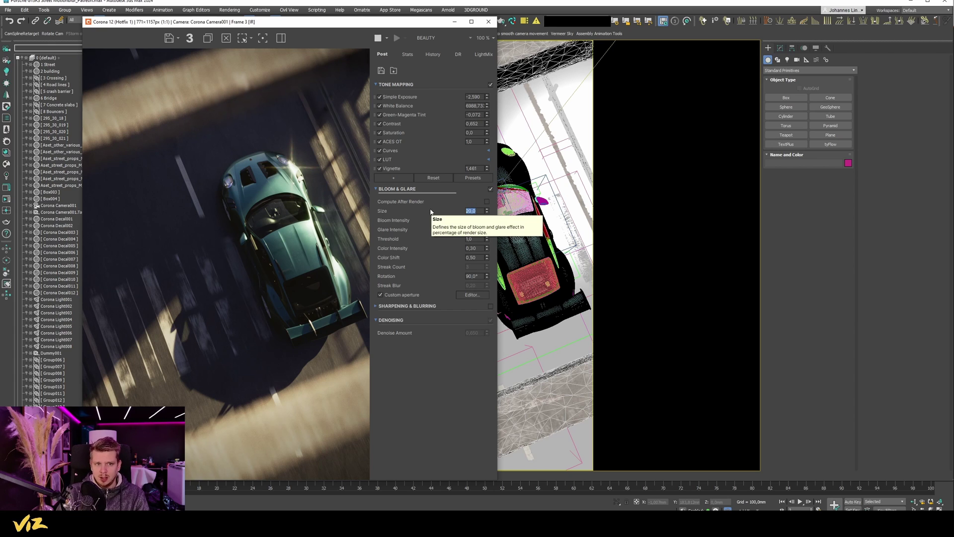
type("40")
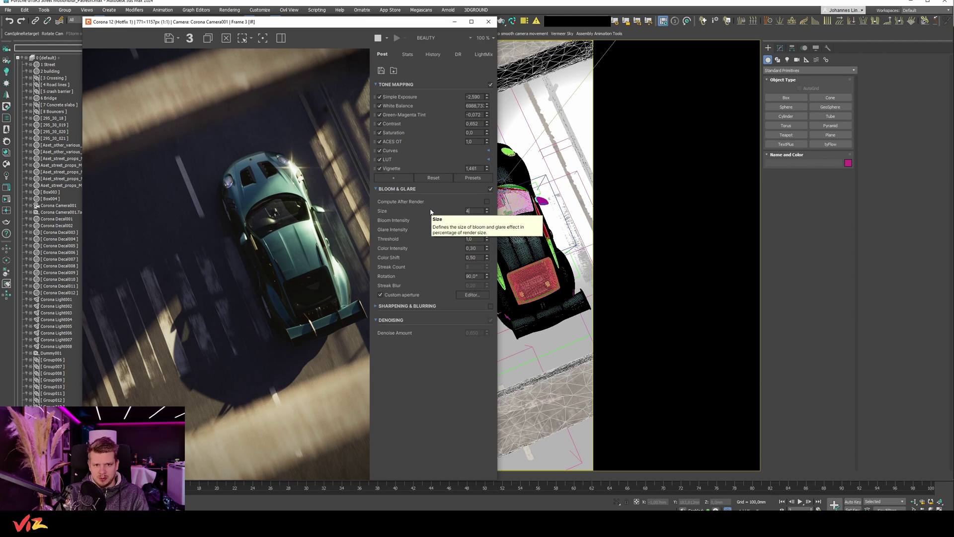
key("Return")
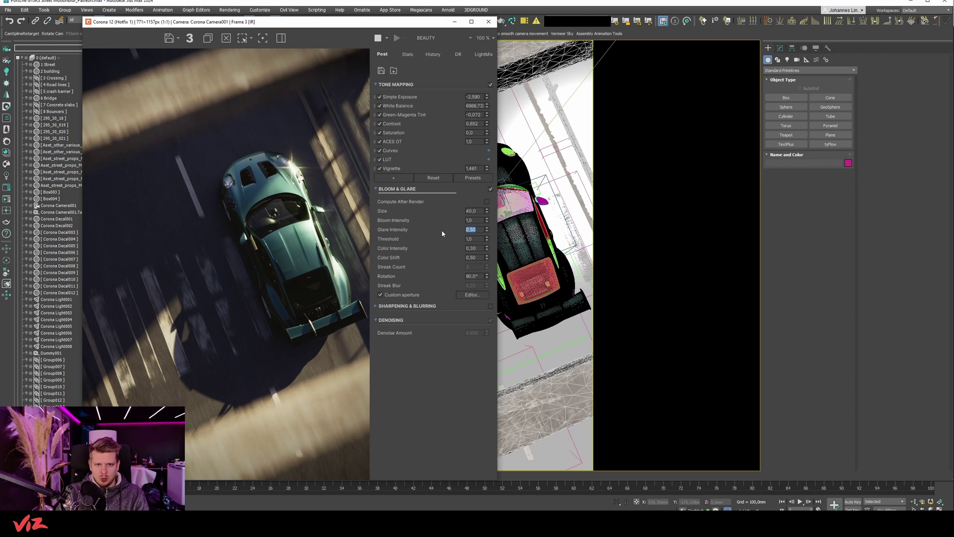
type("1")
key("Return")
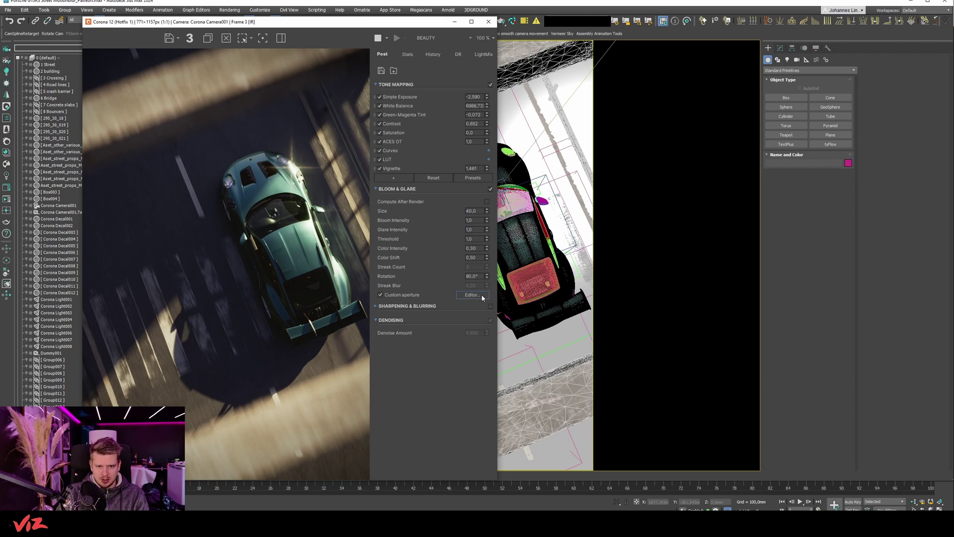
Step: Reopen the aperture editor, move it beside the viewport, then close it
left_click(472, 295)
left_click_drag(312, 157, 649, 140)
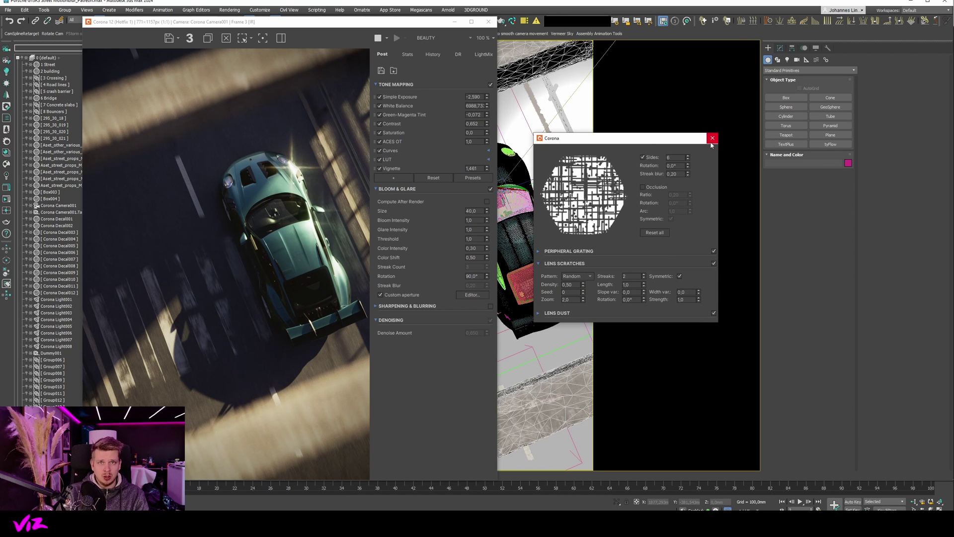
left_click(712, 138)
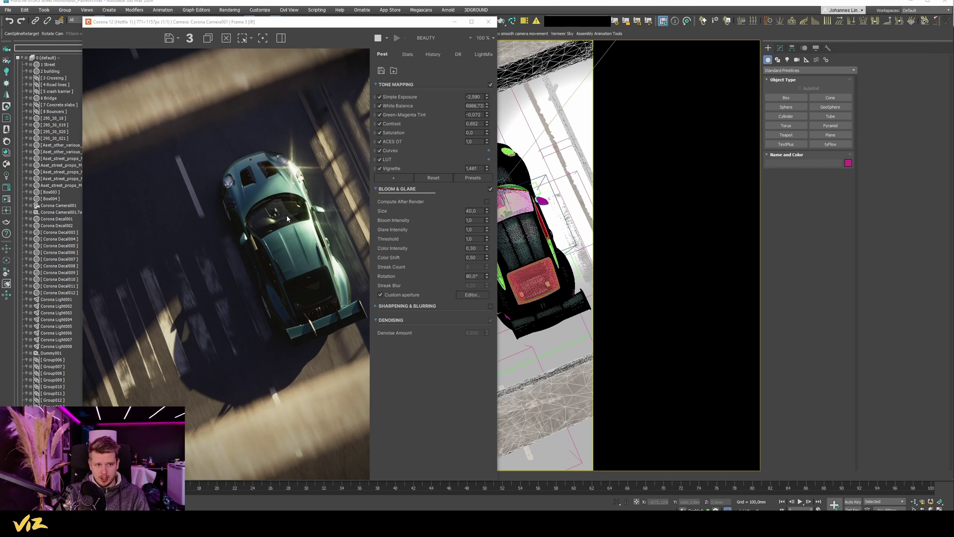
Step: Lift the tone curve's shadow point, then add and remove a duplicate Curves operator
left_click(390, 150)
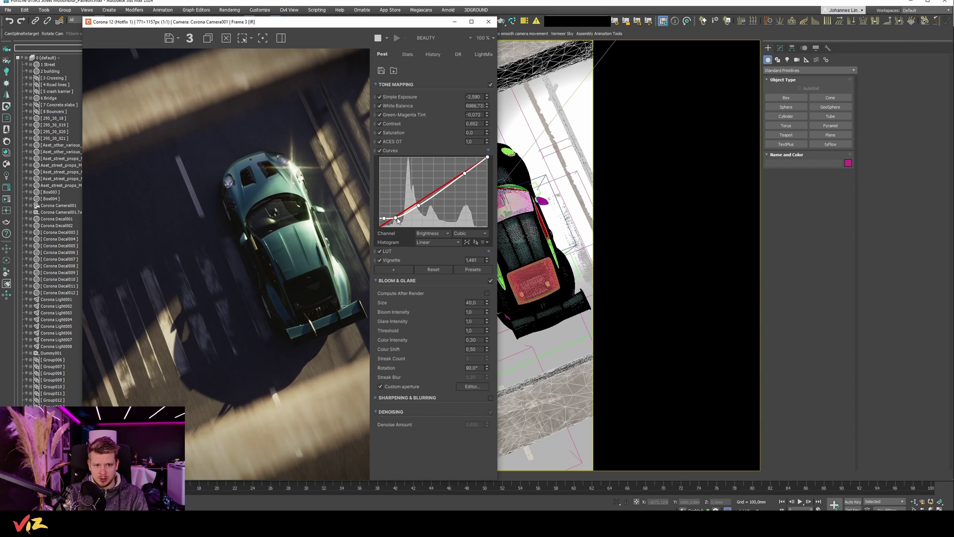
mouse_move(396, 218)
left_mouse_down()
mouse_move(383, 218)
mouse_move(418, 204)
left_mouse_up()
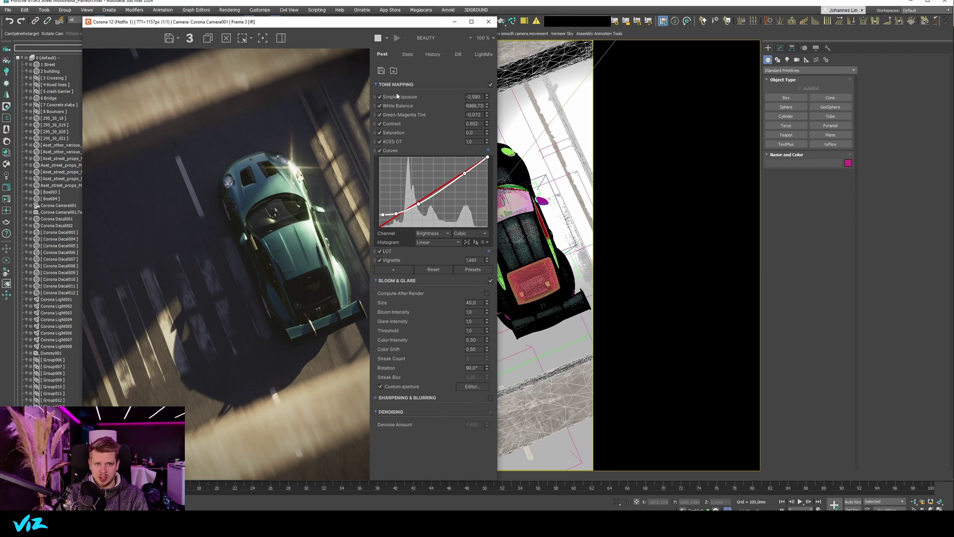
left_click(387, 151)
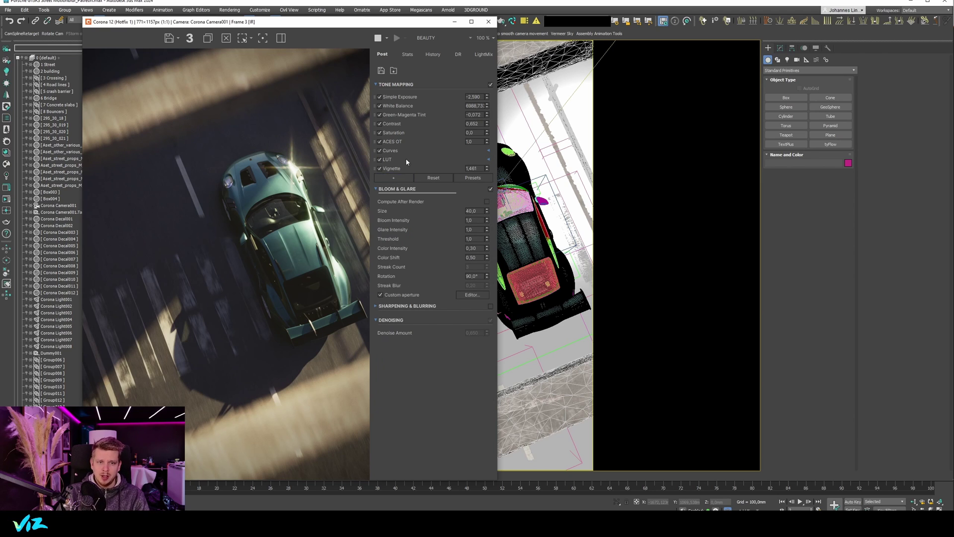
left_click(394, 177)
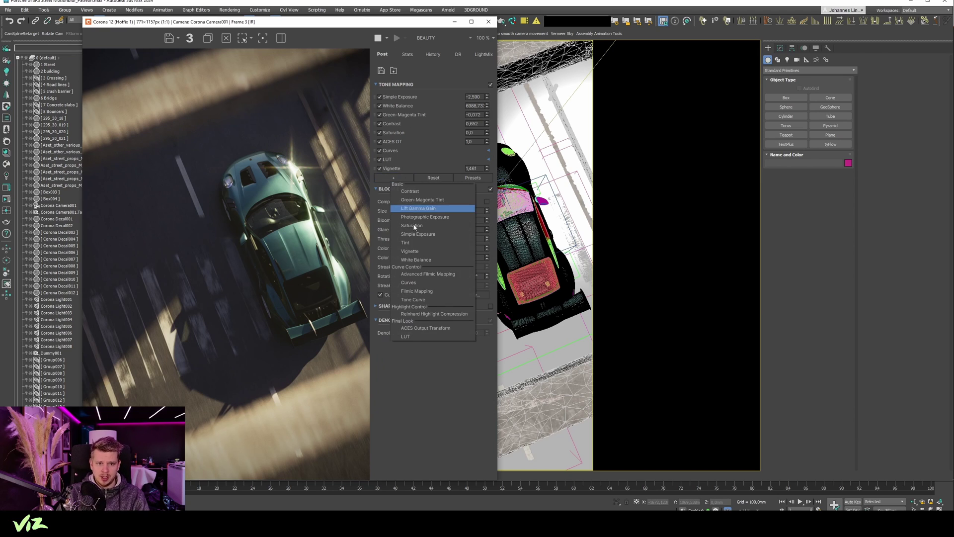
left_click(408, 282)
right_click(392, 178)
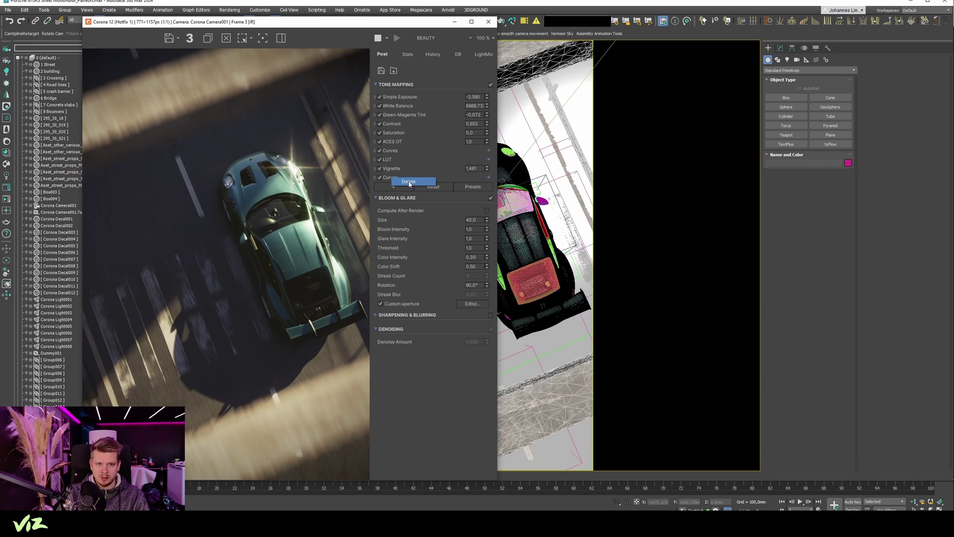
left_click(412, 183)
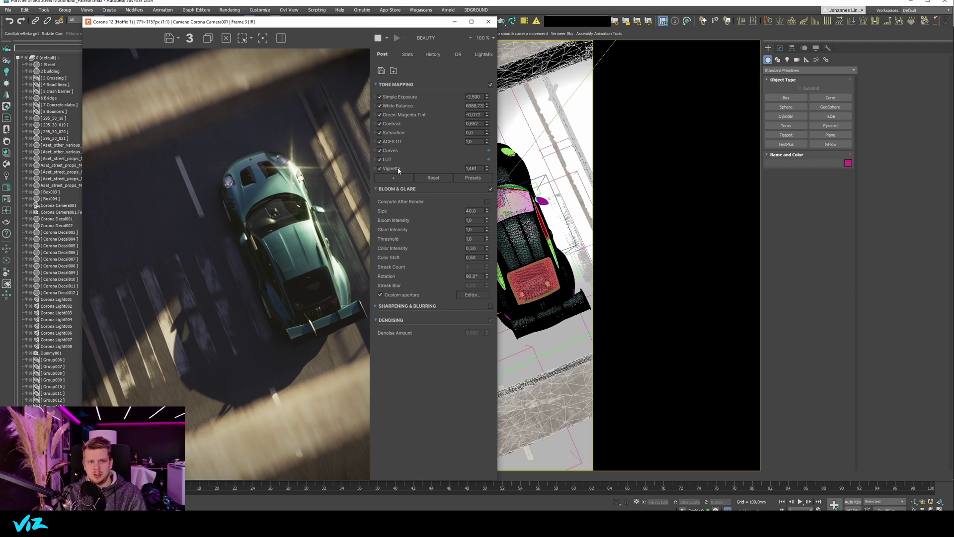
Step: Nudge the curve's shadow point down and lower Simple Exposure to -2.704
left_click(396, 151)
left_click_drag(397, 215, 397, 214)
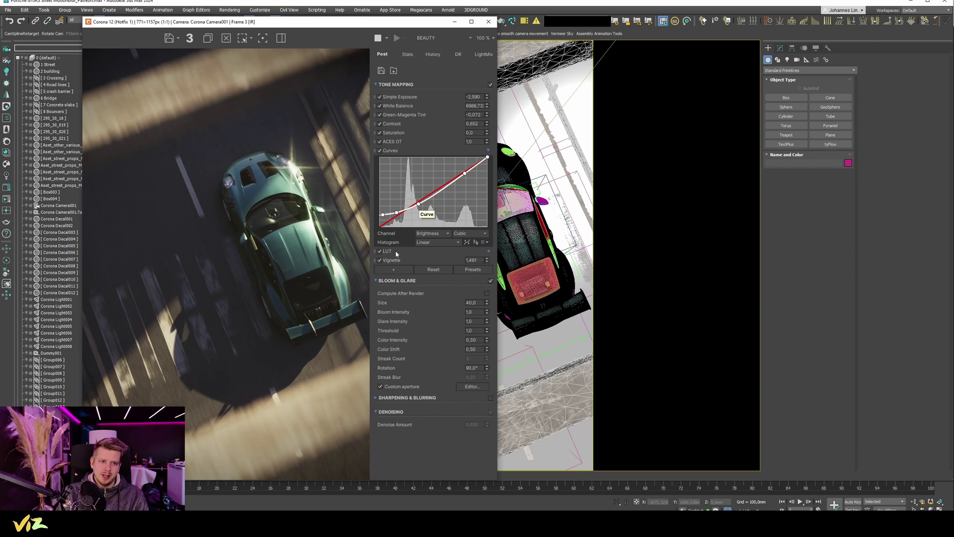
left_click_drag(487, 97, 487, 100)
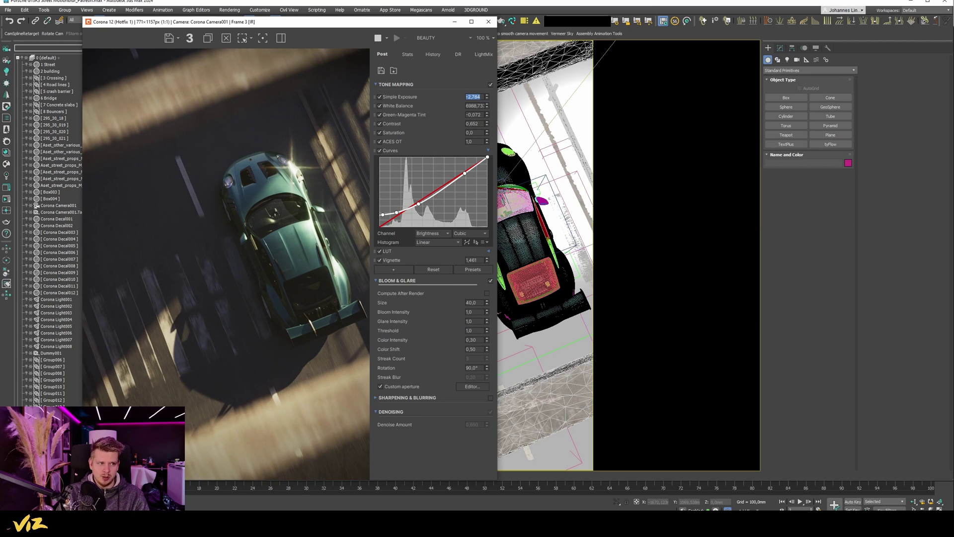
Step: Close the render window and show a shaded perspective view orbited around the car
left_click(489, 21)
key("p")
mouse_move(398, 180)
middle_mouse_down()
mouse_move(468, 219)
mouse_move(461, 245)
middle_mouse_up()
key("F3")
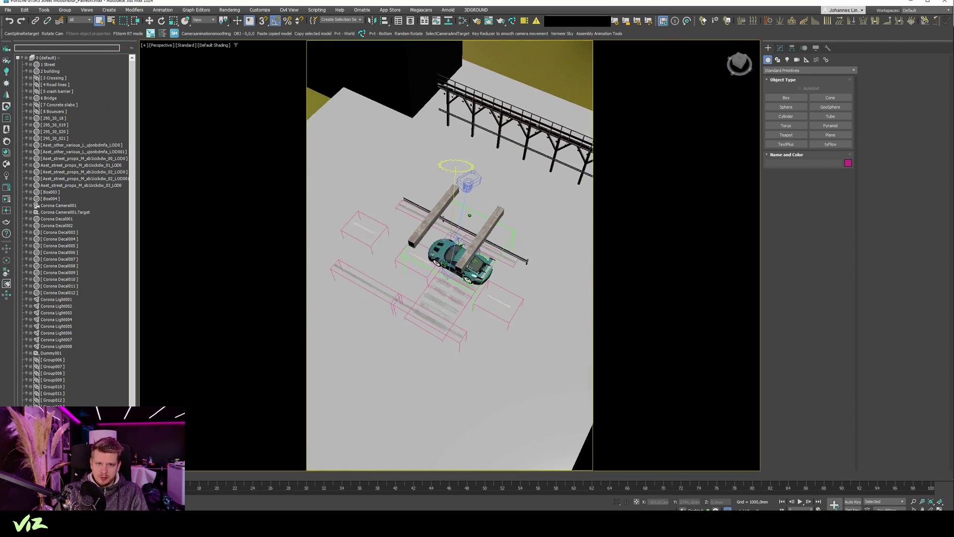